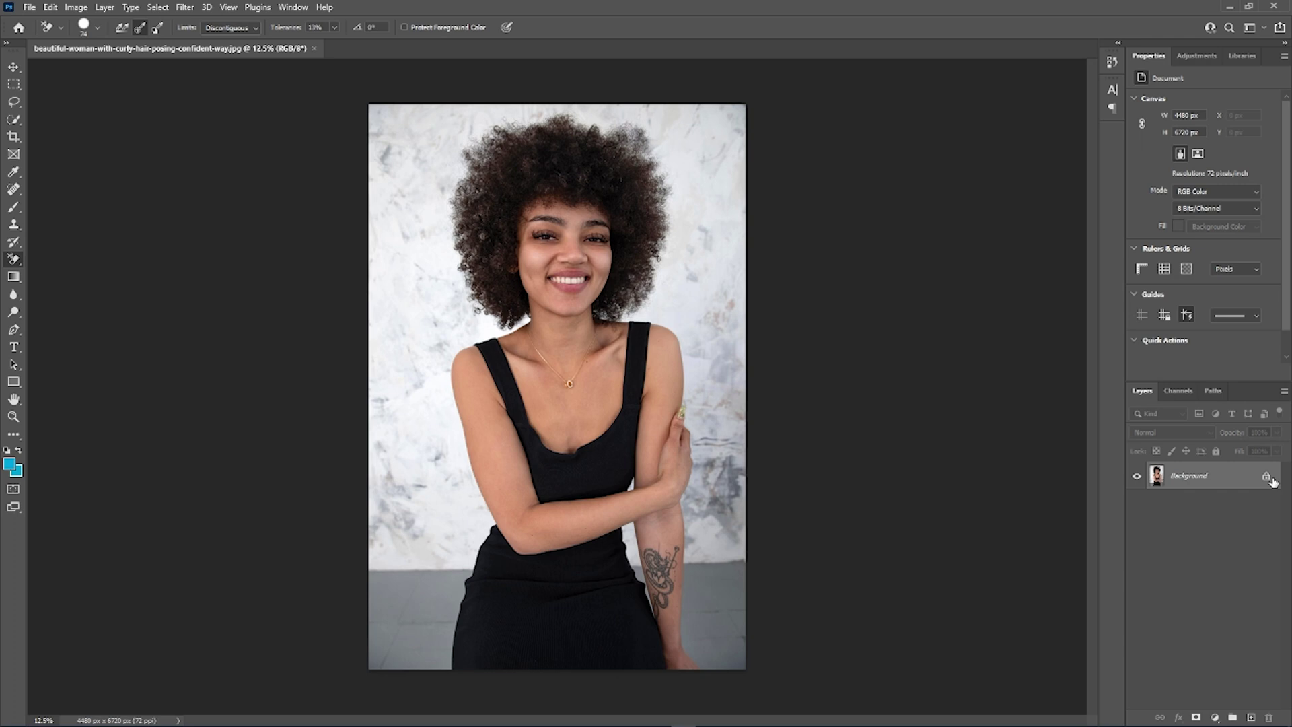
Unlock the Background layer and convert it to a smart object
left_click(1267, 477)
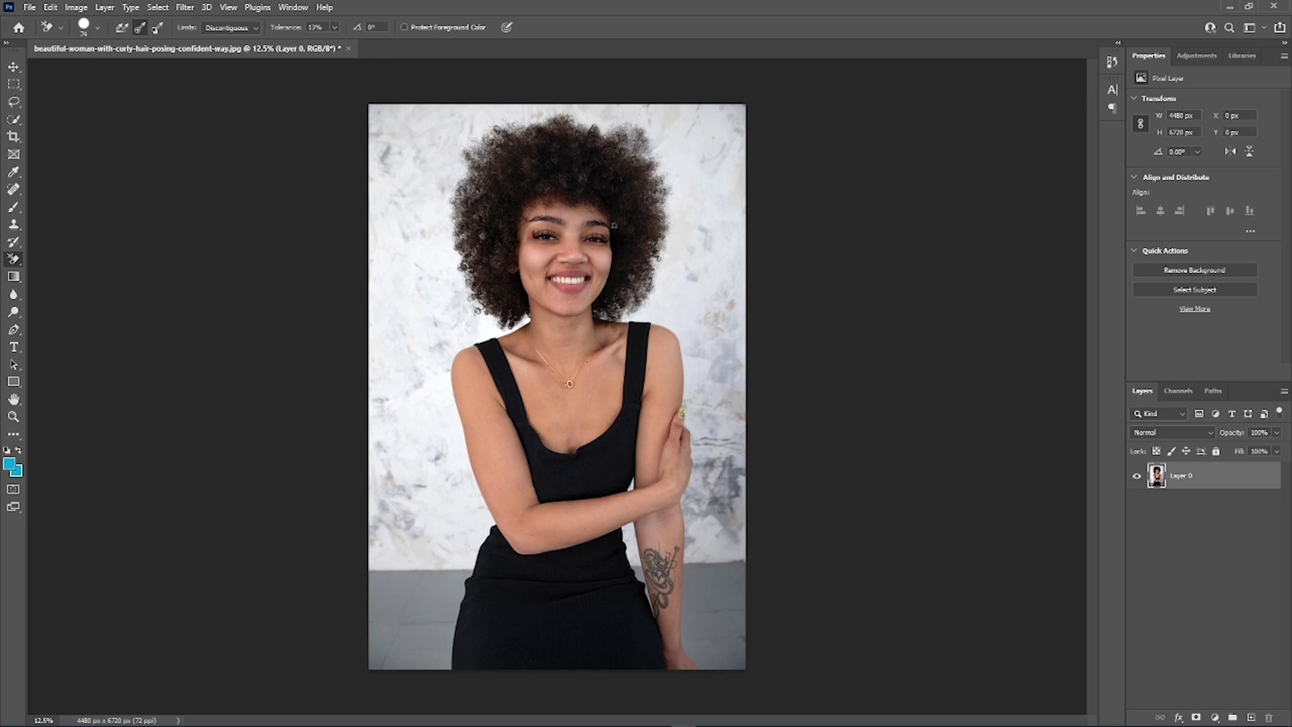
right_click(1198, 480)
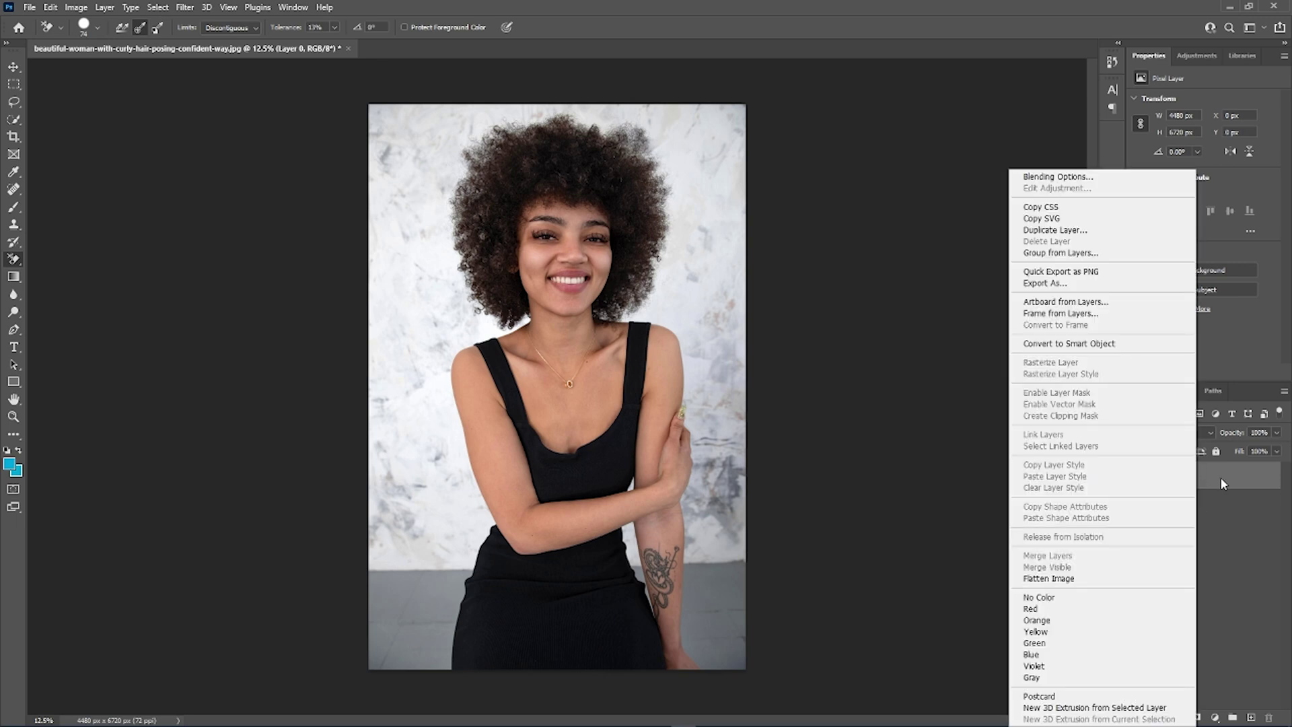
left_click(1056, 344)
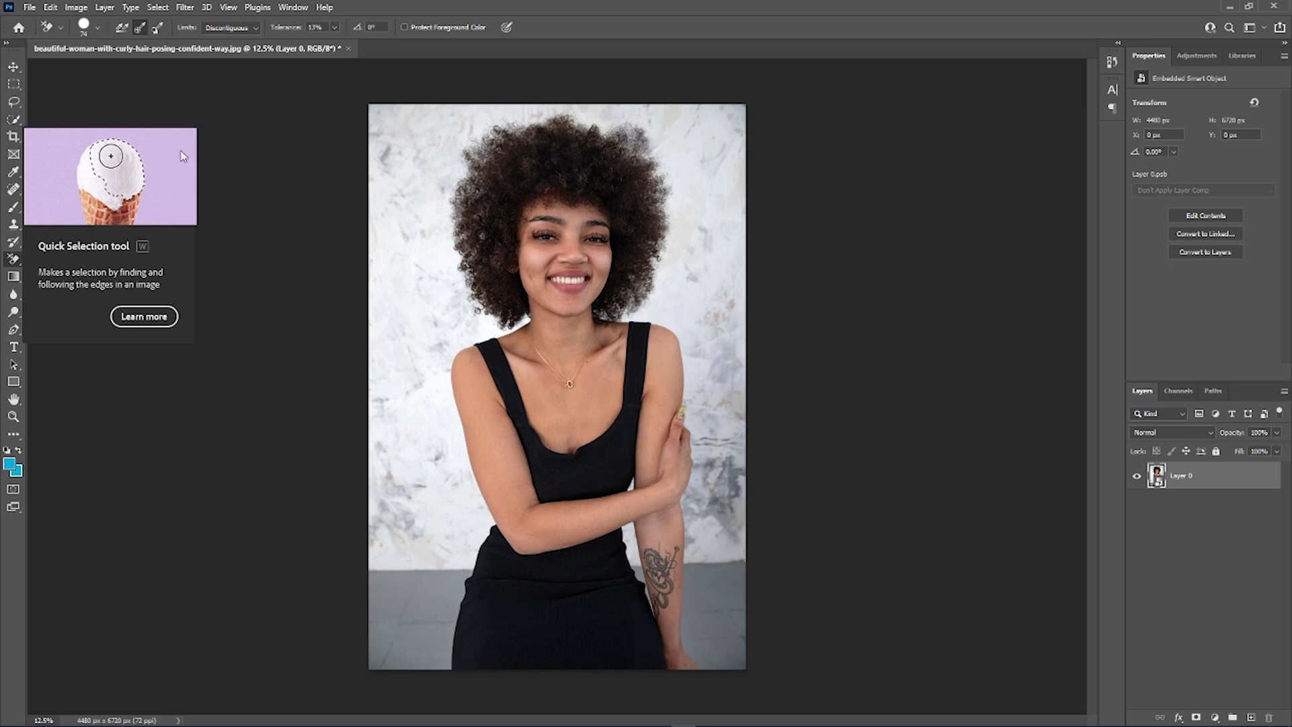
Open the Select and Mask workspace from the Quick Selection tool
left_click(14, 121)
mouse_move(17, 127)
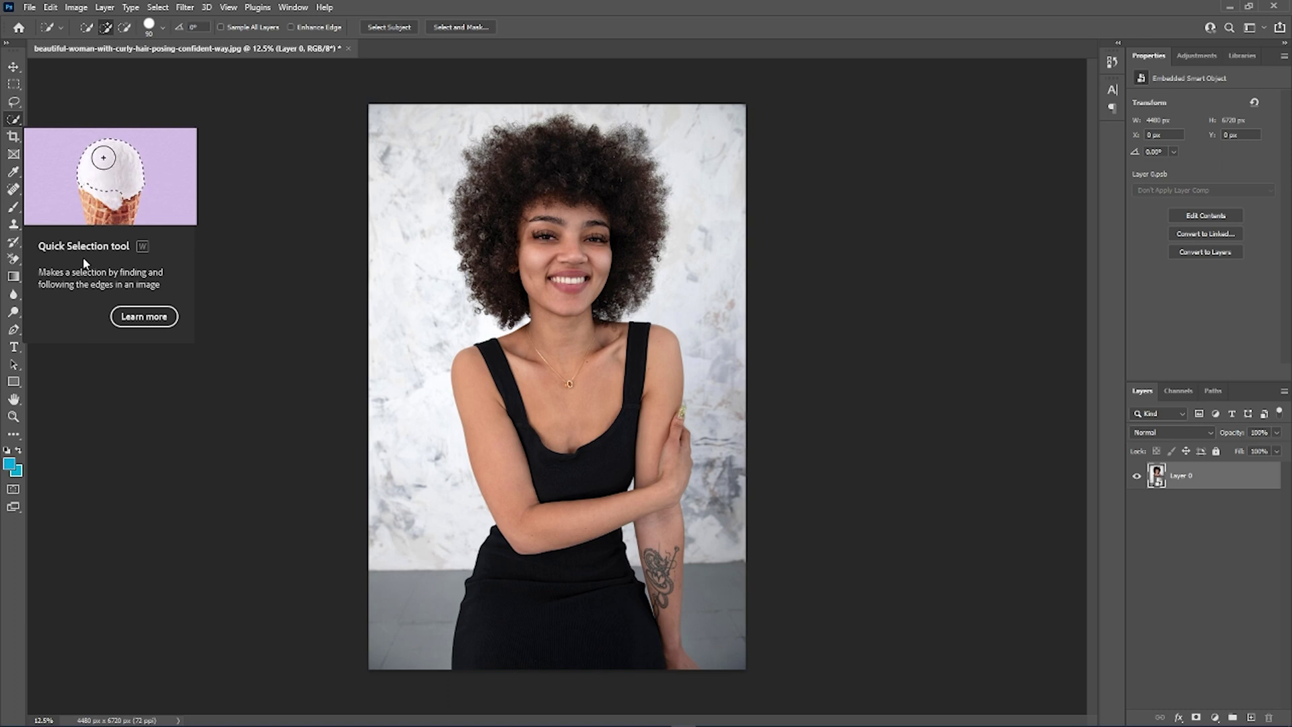
left_click(457, 27)
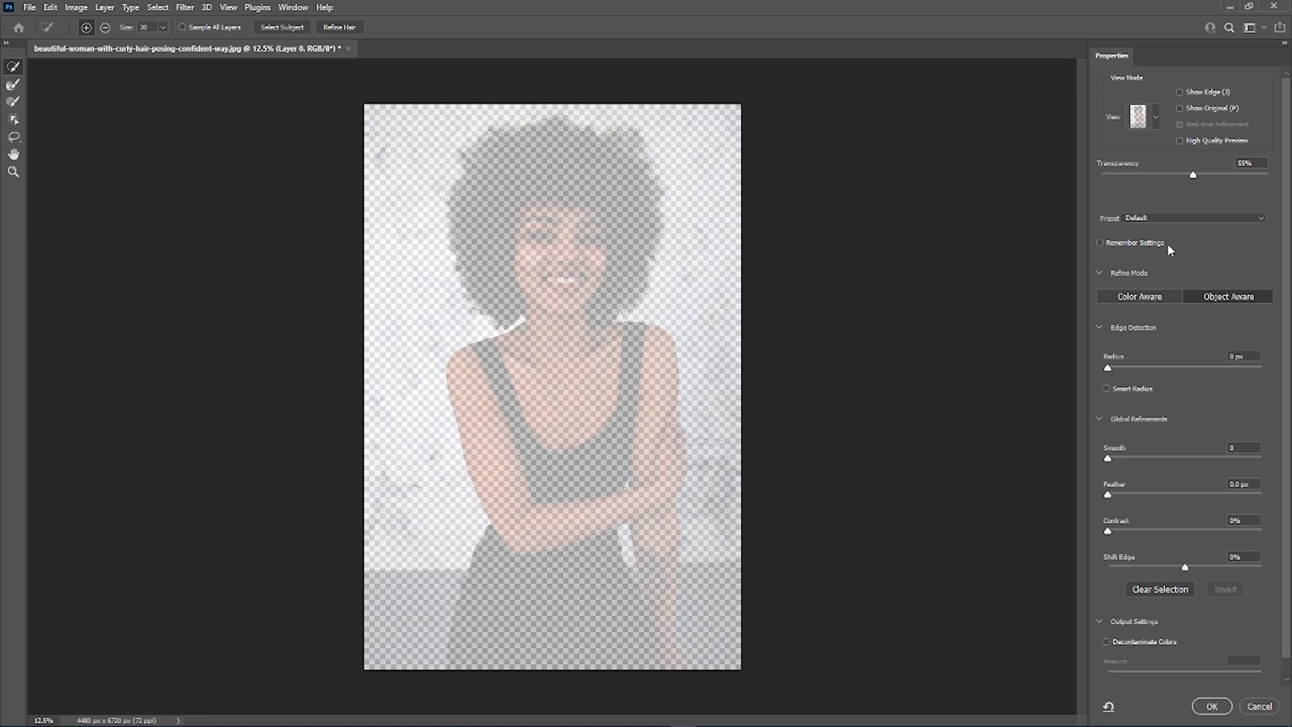
Set the selection preview to On Black with 79% opacity
left_click(1151, 120)
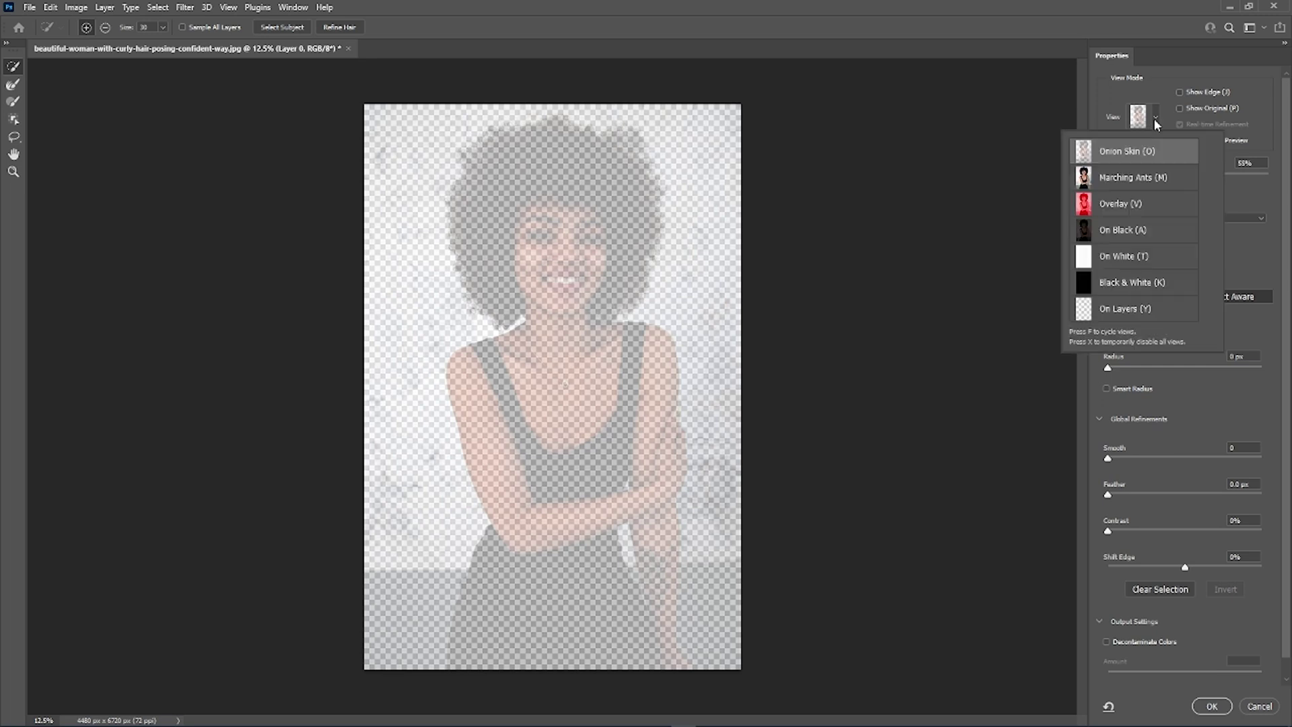
left_click(1120, 232)
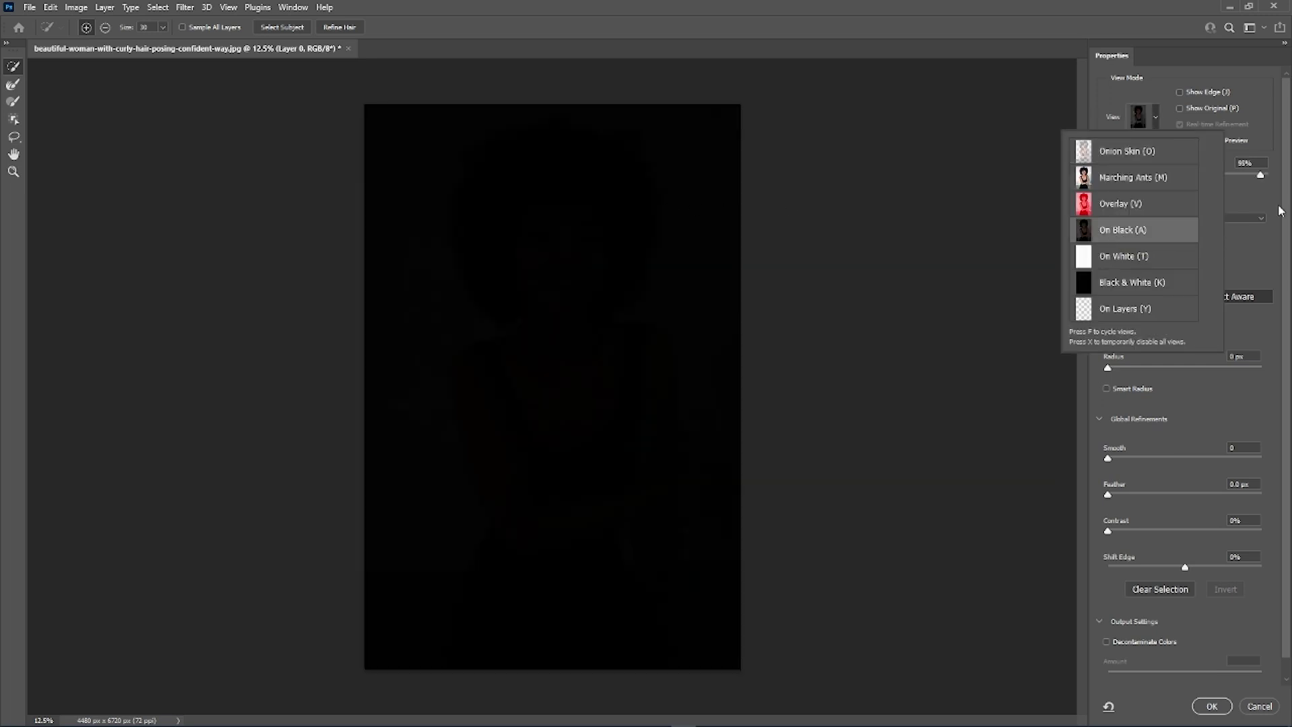
left_click(1157, 118)
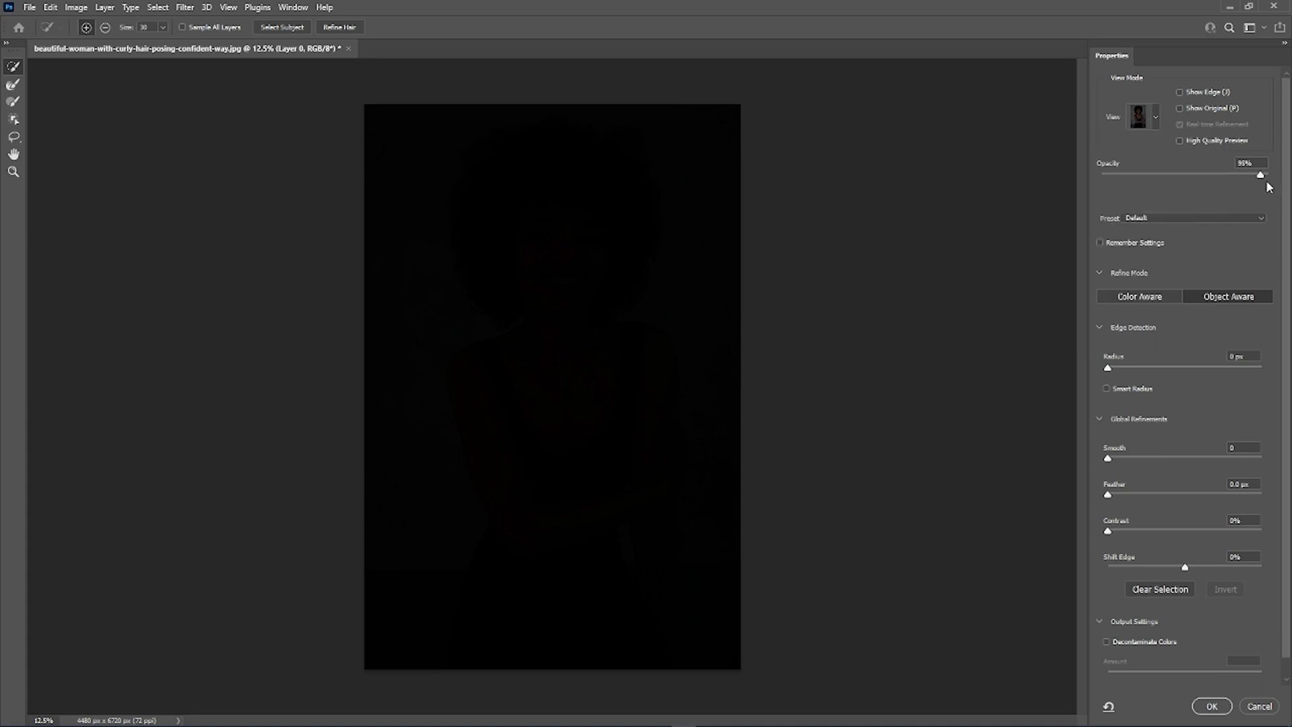
left_click_drag(1260, 175, 1233, 176)
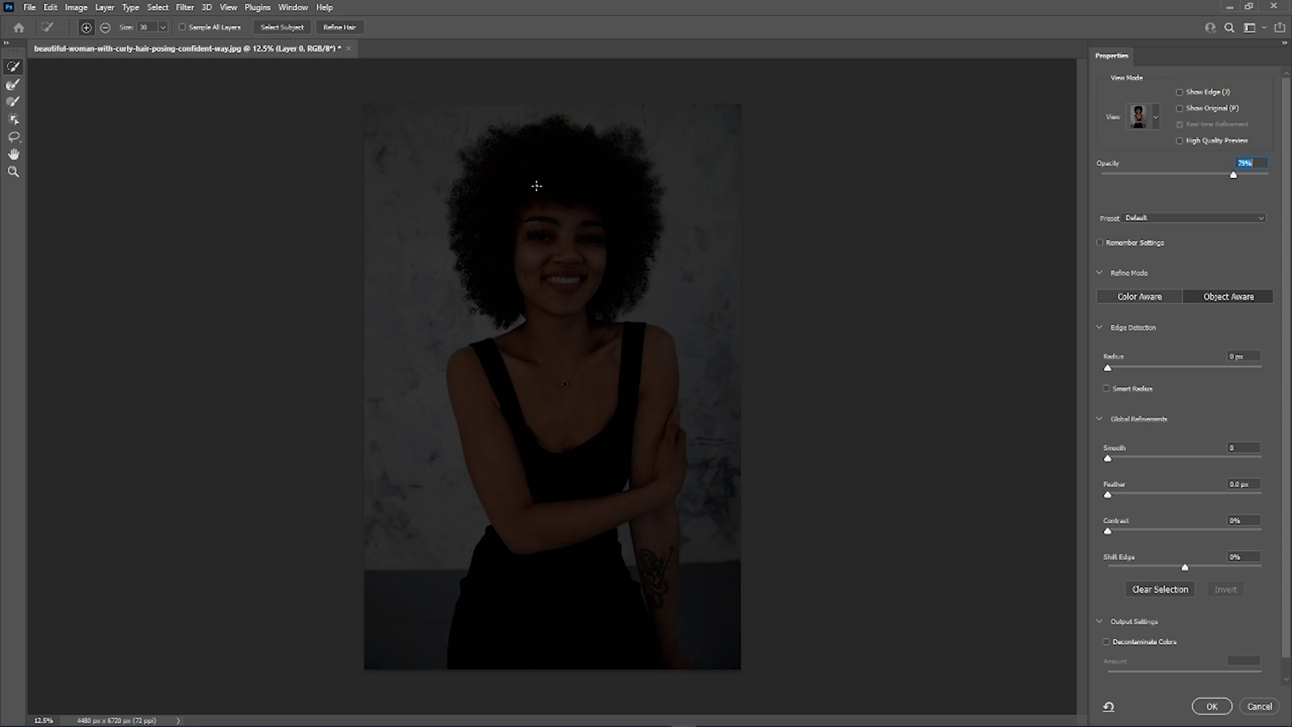
Brush a selection over the woman's hair, face, body and both arms, and subtract the background gap beside the tattooed forearm
mouse_move(540, 176)
left_mouse_down()
mouse_move(538, 259)
mouse_move(482, 210)
mouse_move(496, 192)
left_mouse_up()
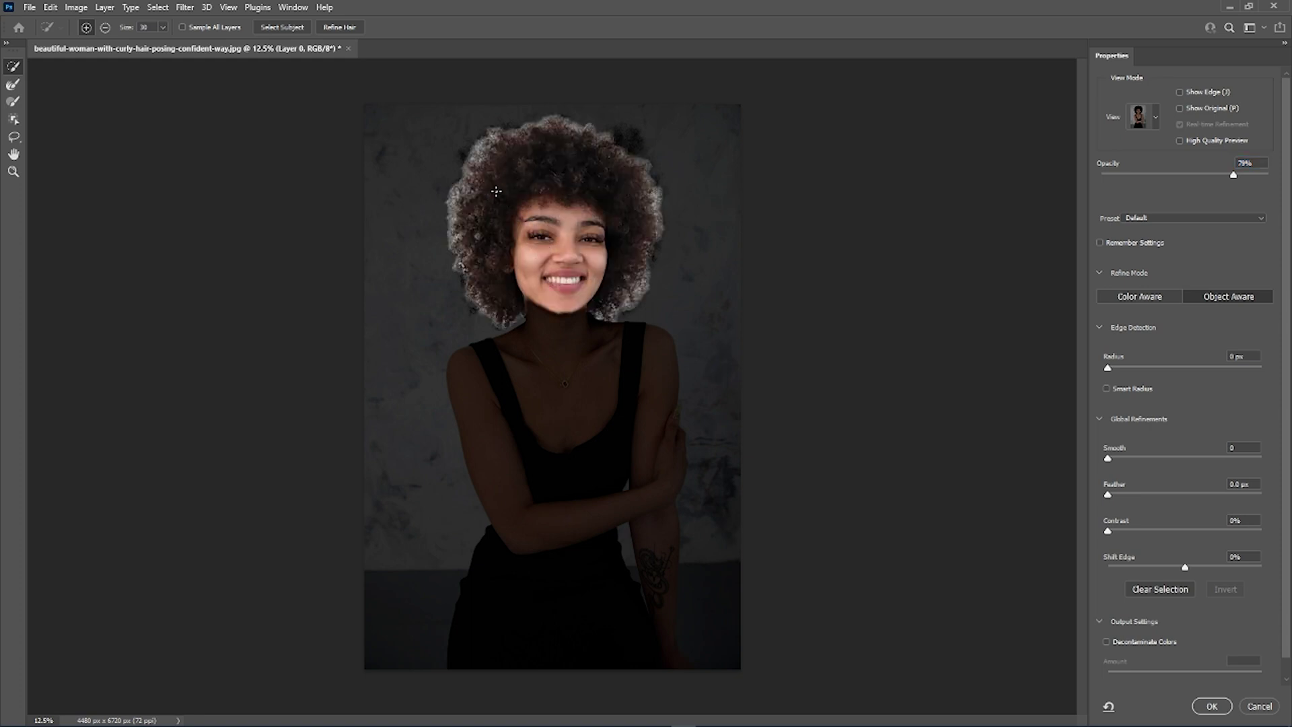
left_click(559, 368)
left_click(535, 557)
mouse_move(485, 666)
left_mouse_down()
mouse_move(561, 491)
mouse_move(605, 450)
left_mouse_up()
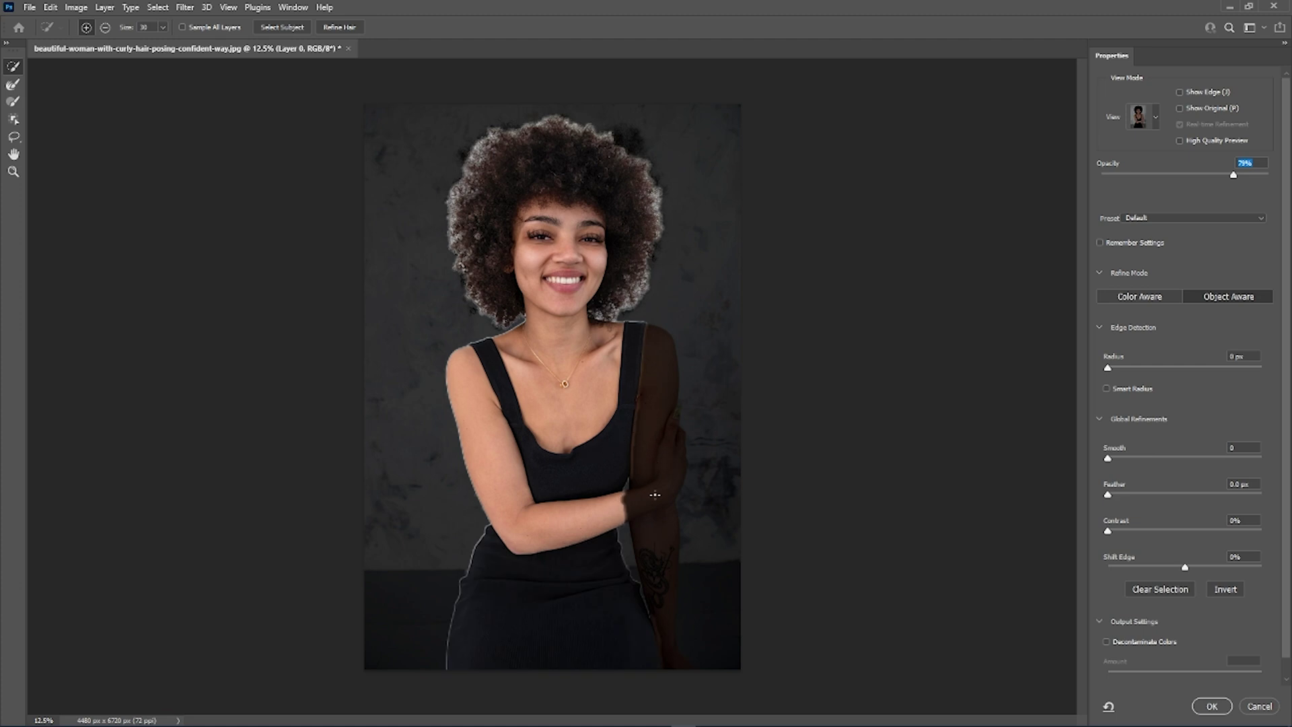
left_click_drag(666, 646, 651, 545)
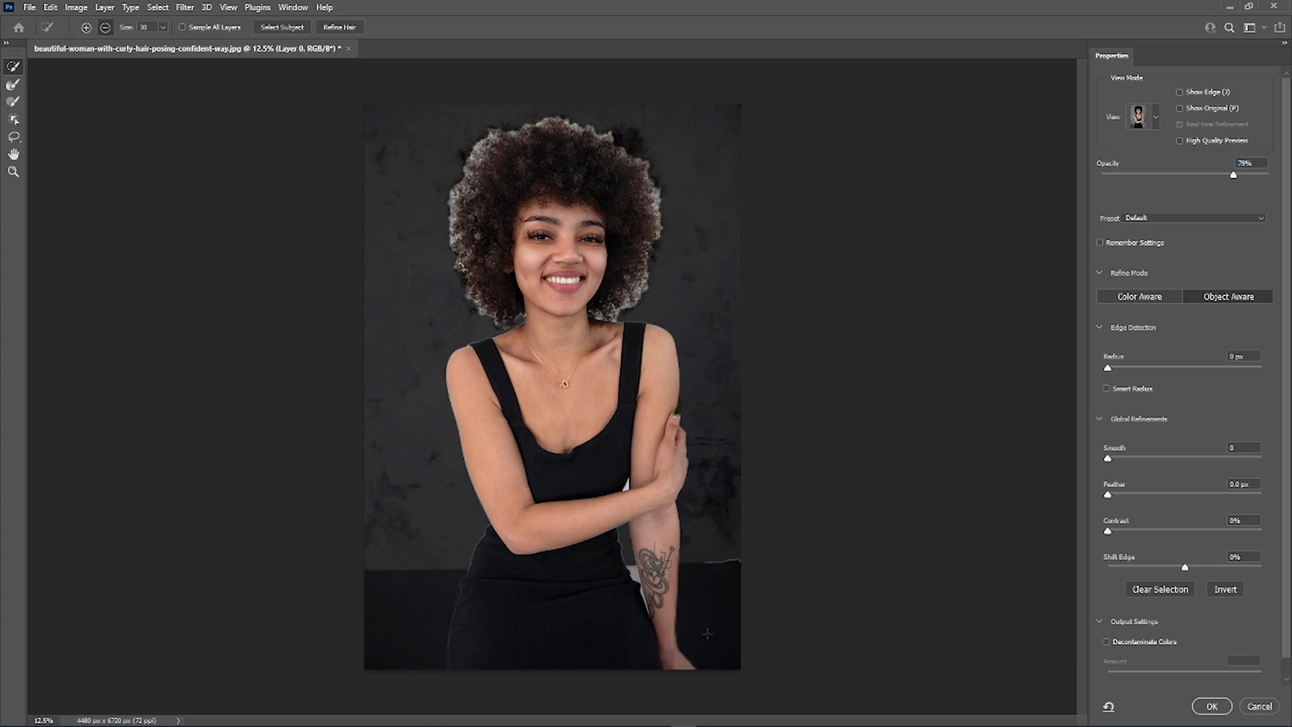
left_click(636, 585, "alt")
Switch the selection preview to Overlay at 50% opacity, with the red colour indicating selected areas
key("z")
left_click_drag(646, 587, 719, 602)
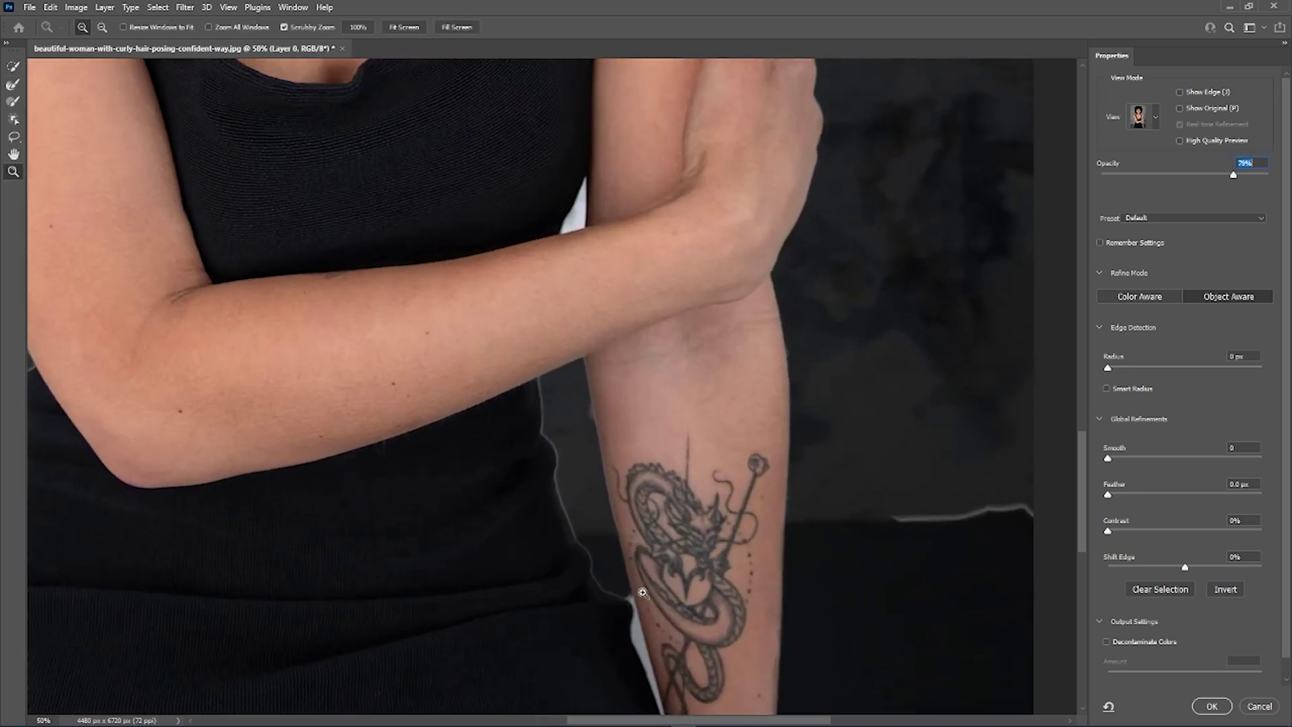
key("h")
left_click_drag(637, 592, 663, 678)
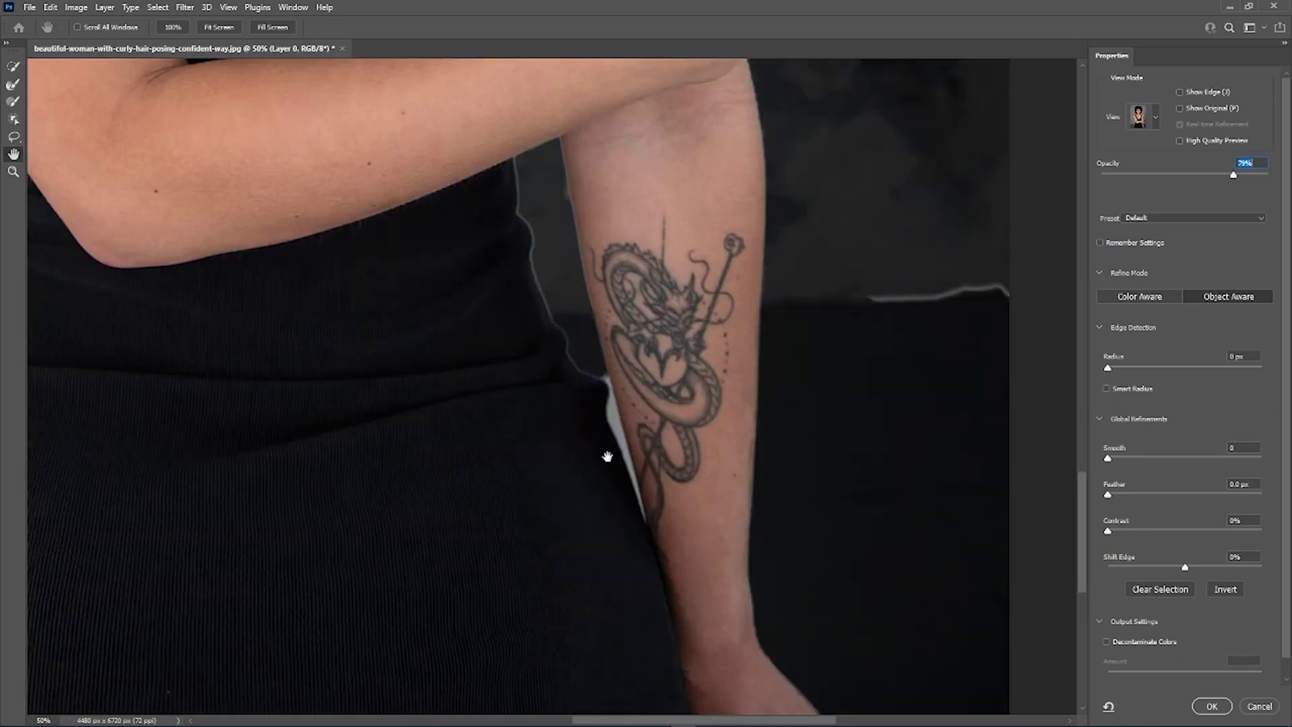
key("v")
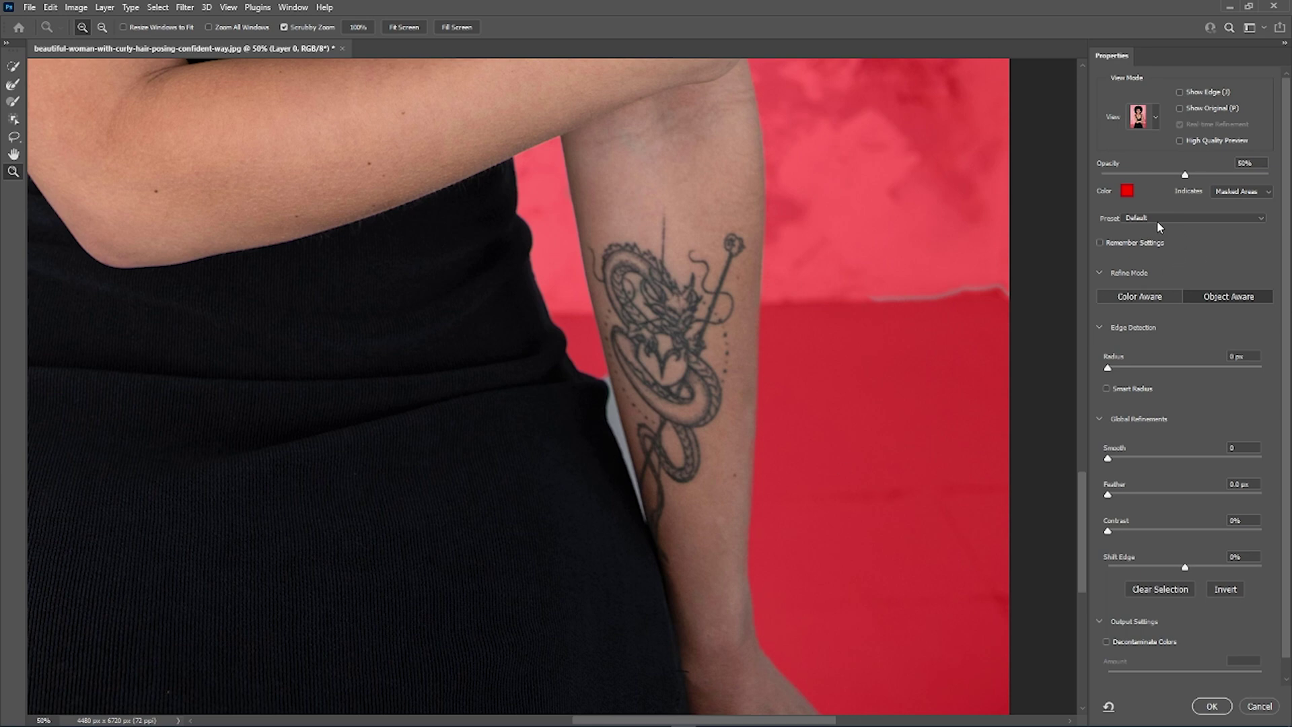
left_click(1241, 191)
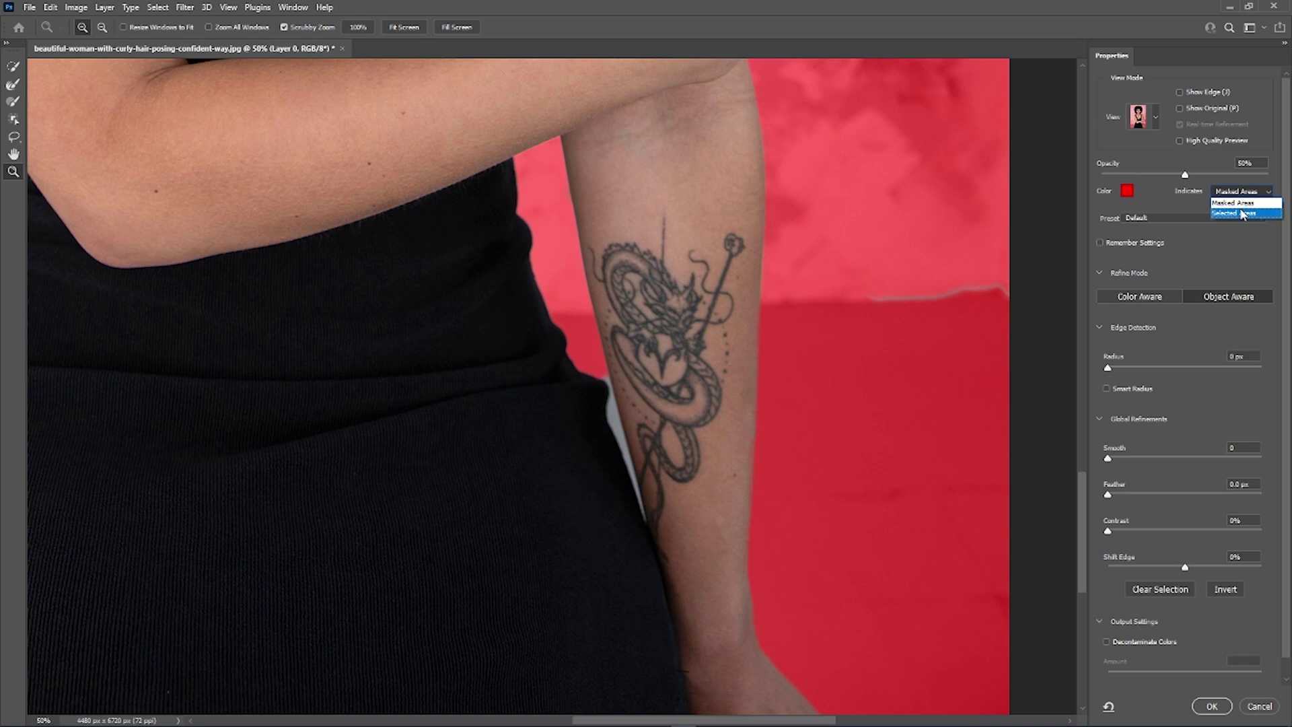
left_click(1238, 209)
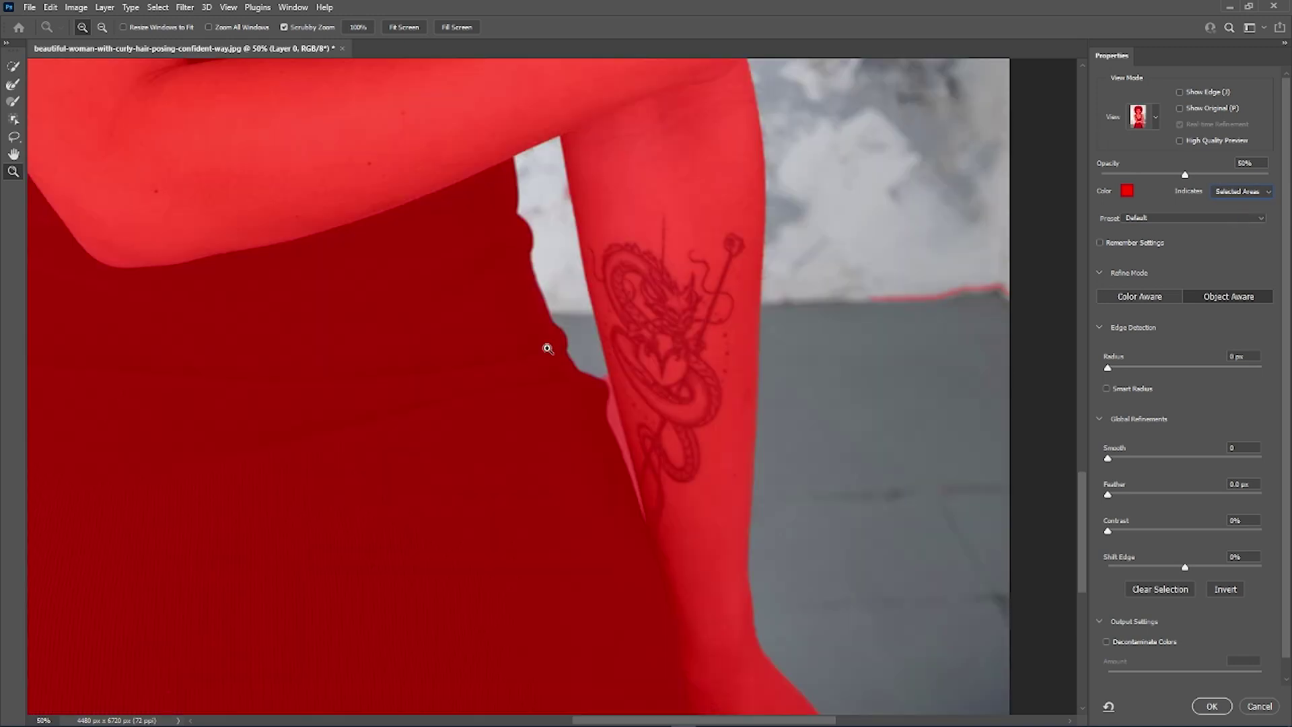
left_click(611, 379, "alt")
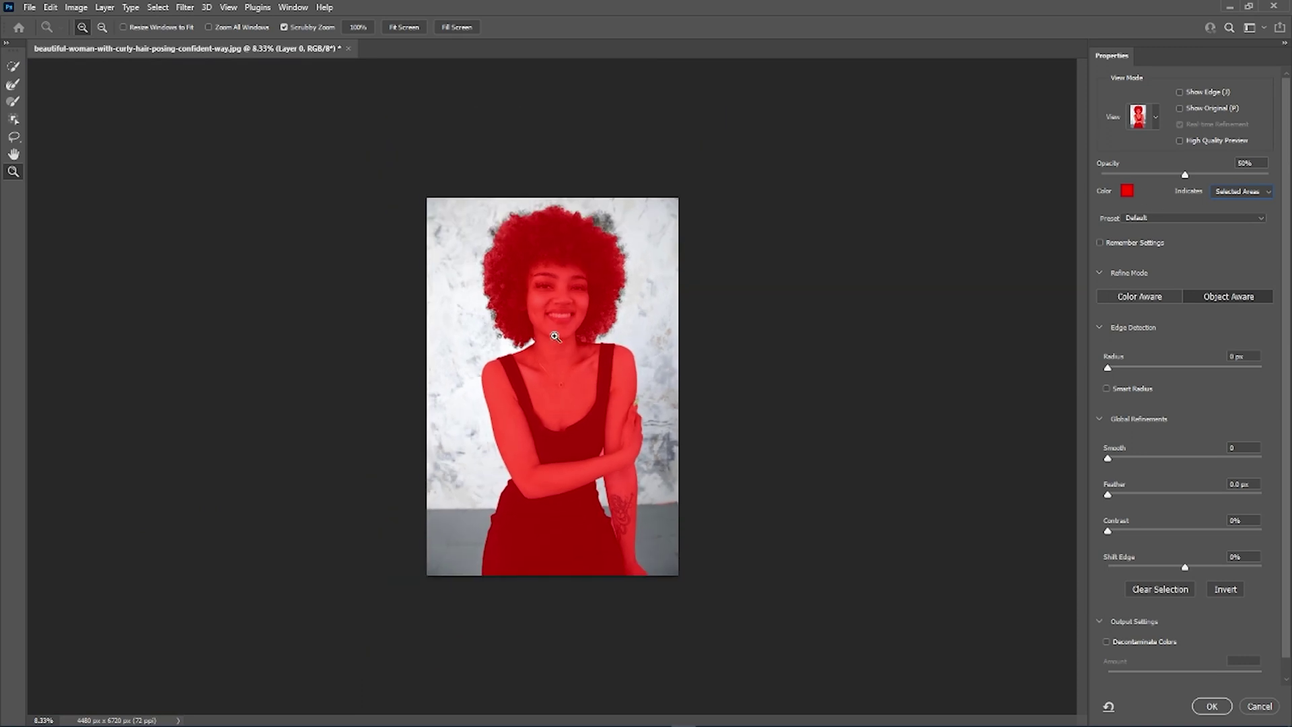
Set the red overlay to indicate masked areas
key("ctrl+plus")
key("ctrl+plus")
key("ctrl+plus")
key("ctrl+plus")
left_click(1250, 192)
left_click(1238, 203)
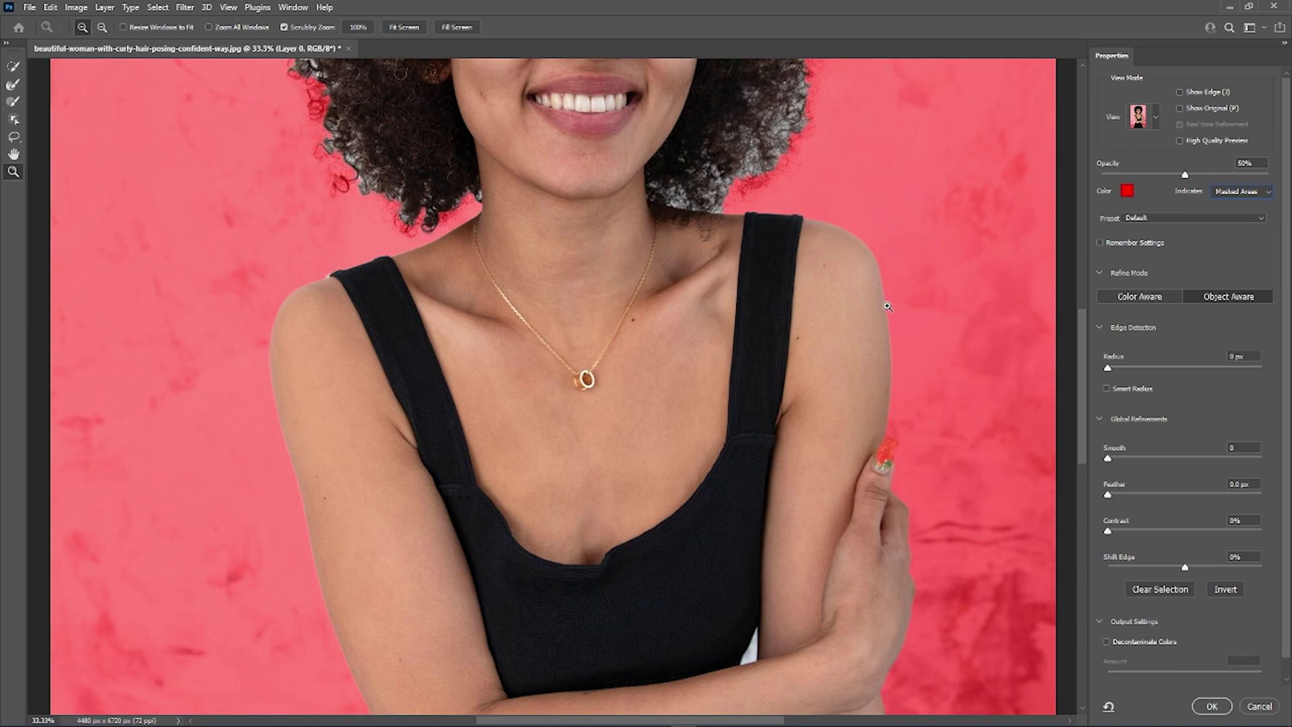
Subtract the small background gap between the dress and the upper arm, above the crossed forearm, from the selection
left_click_drag(783, 466, 752, 560)
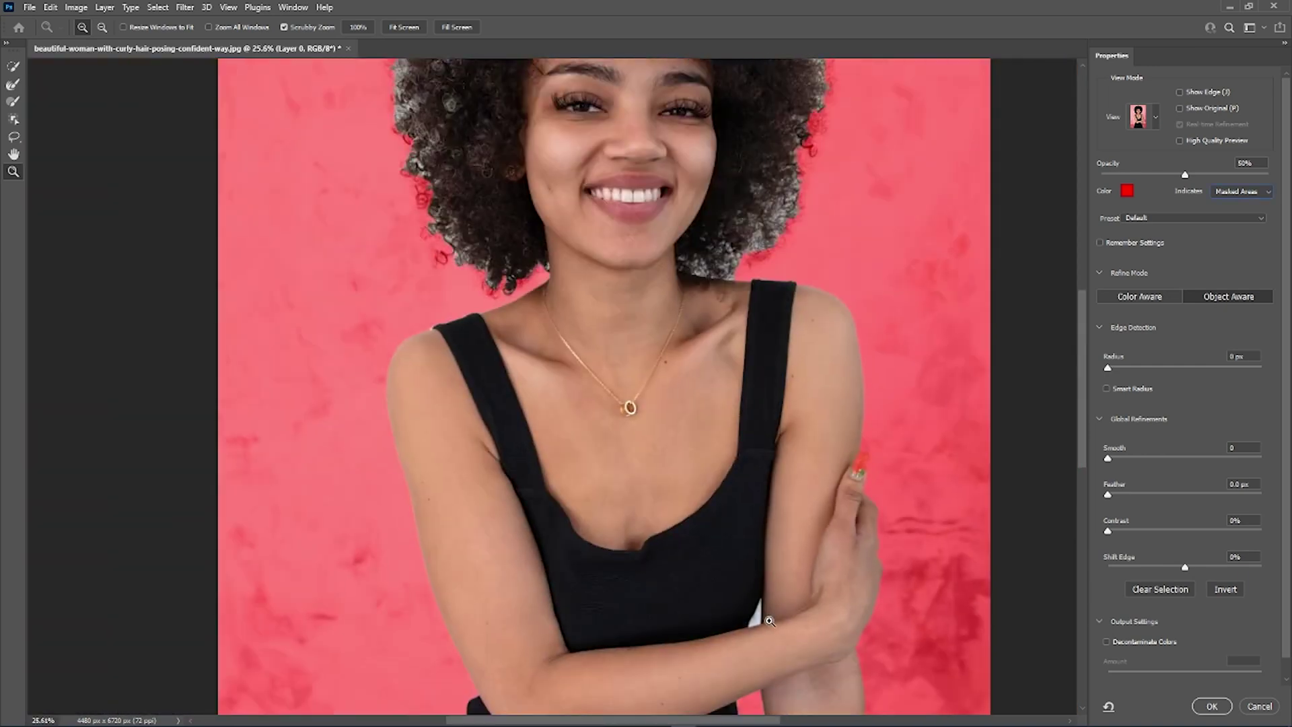
left_click(13, 154)
left_click_drag(740, 545, 675, 576)
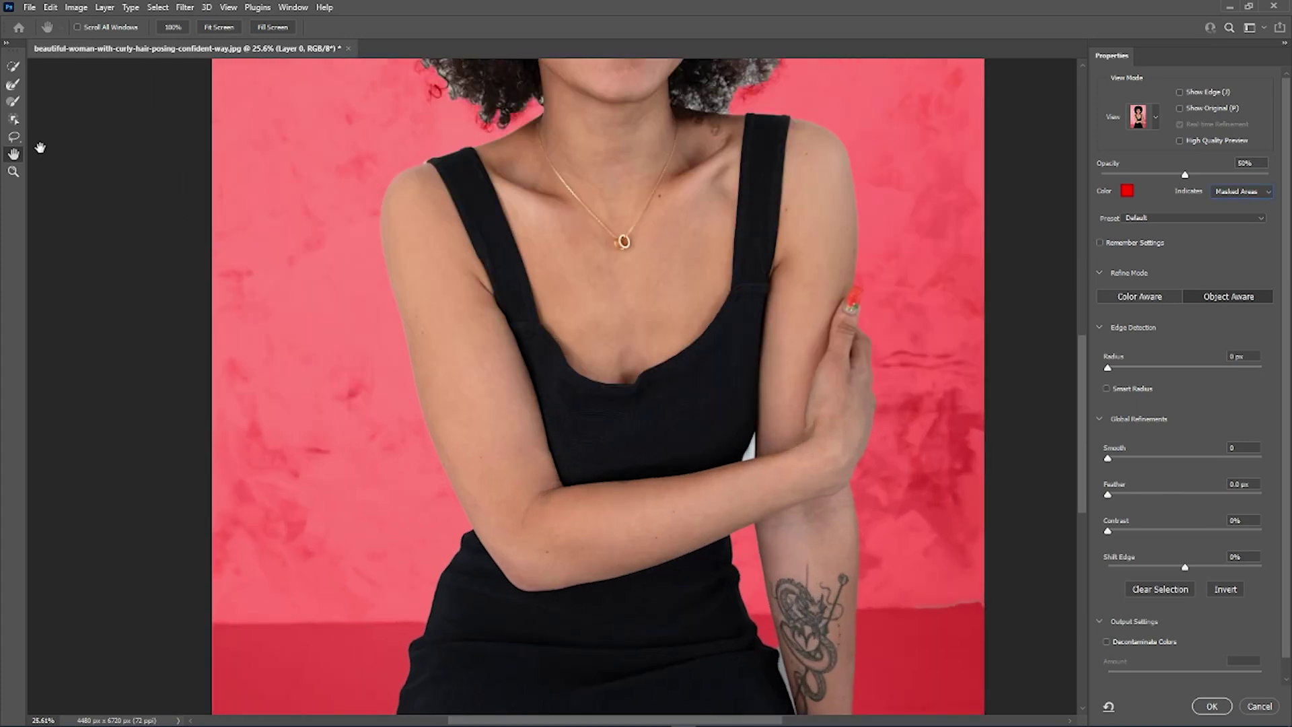
left_click(14, 65)
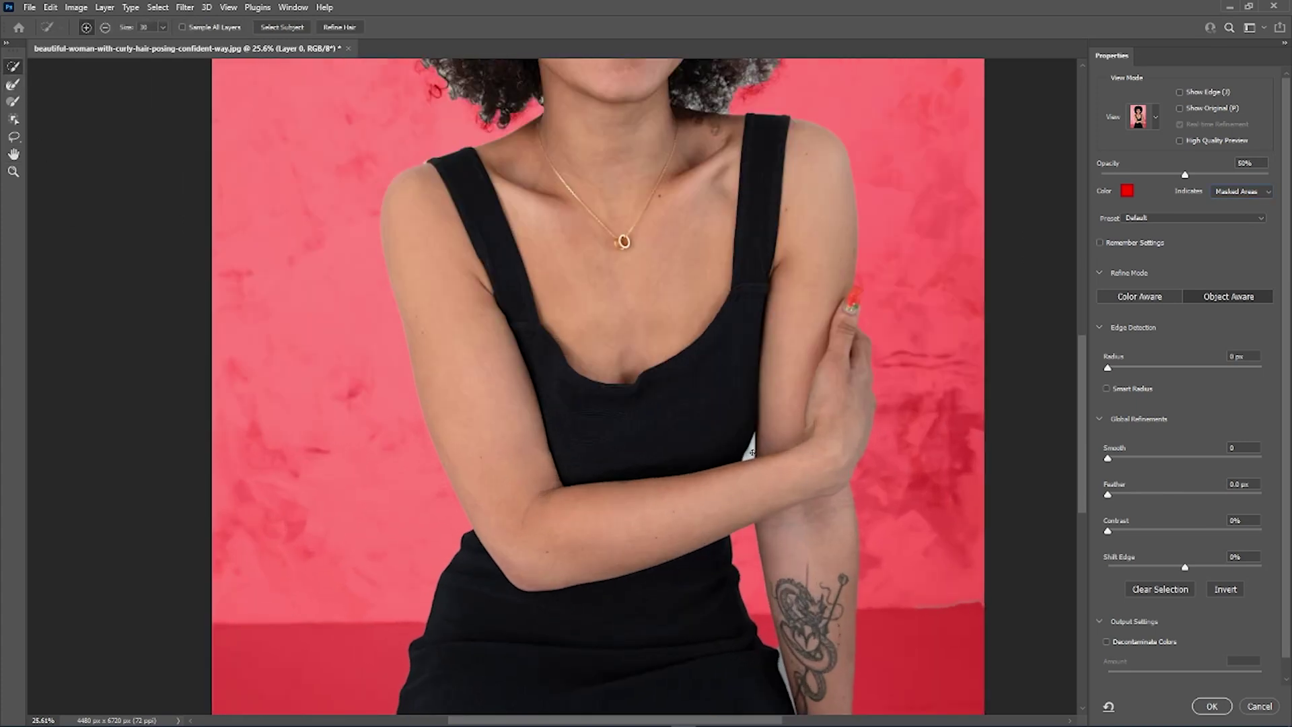
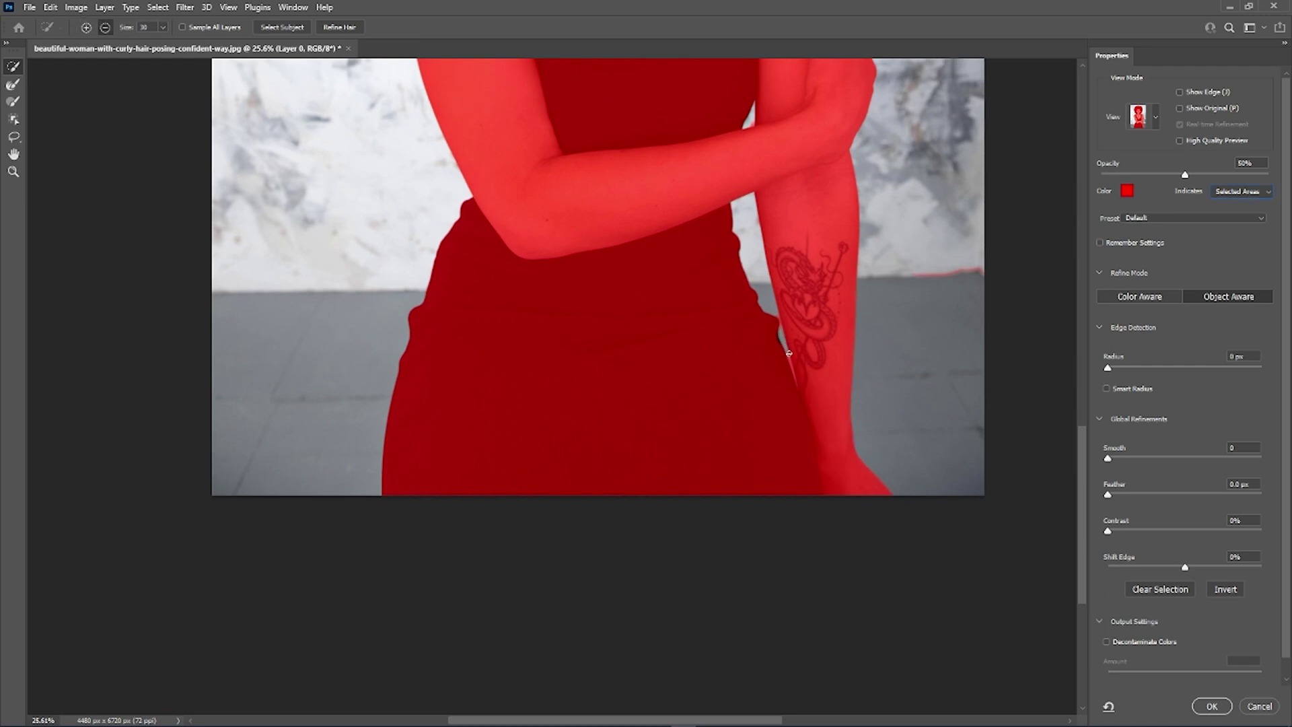
key("alt")
Reduce the Quick Selection brush size to 3 and subtract the narrow background sliver between the dress and the tattooed forearm
left_click(13, 171)
left_click_drag(793, 343, 794, 344)
left_click(793, 343)
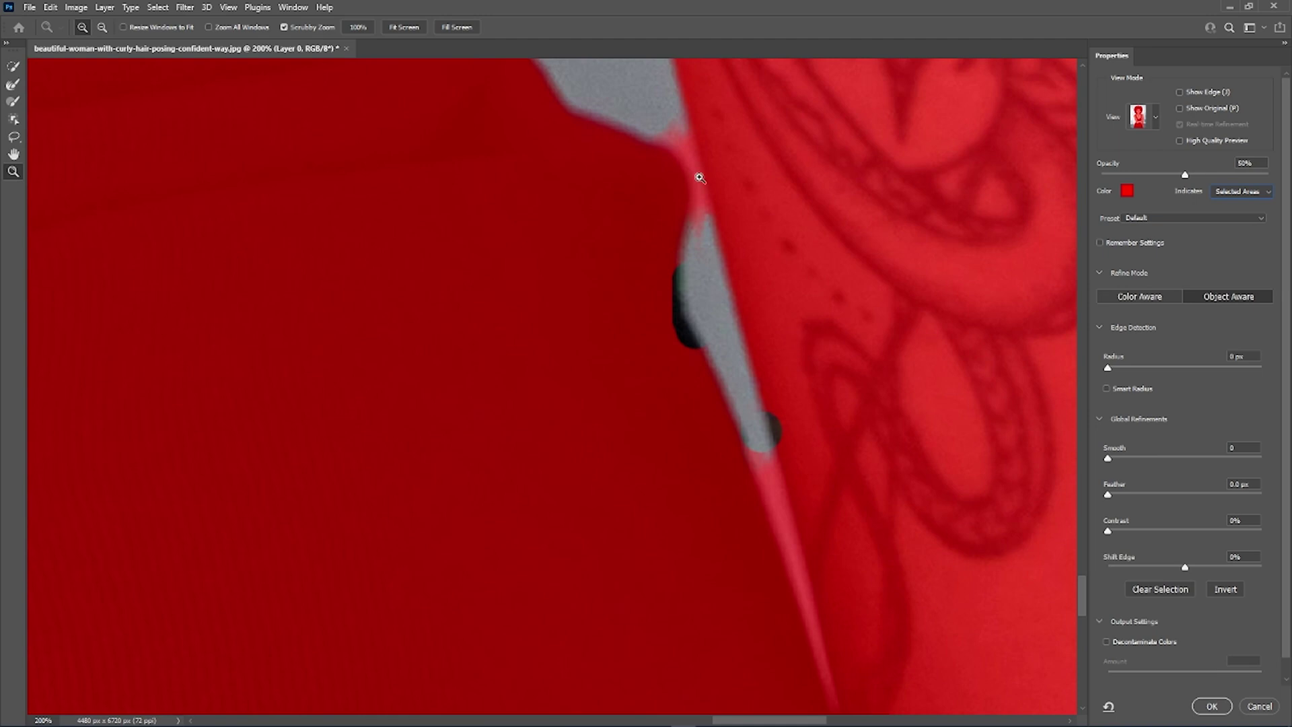
left_click(13, 67)
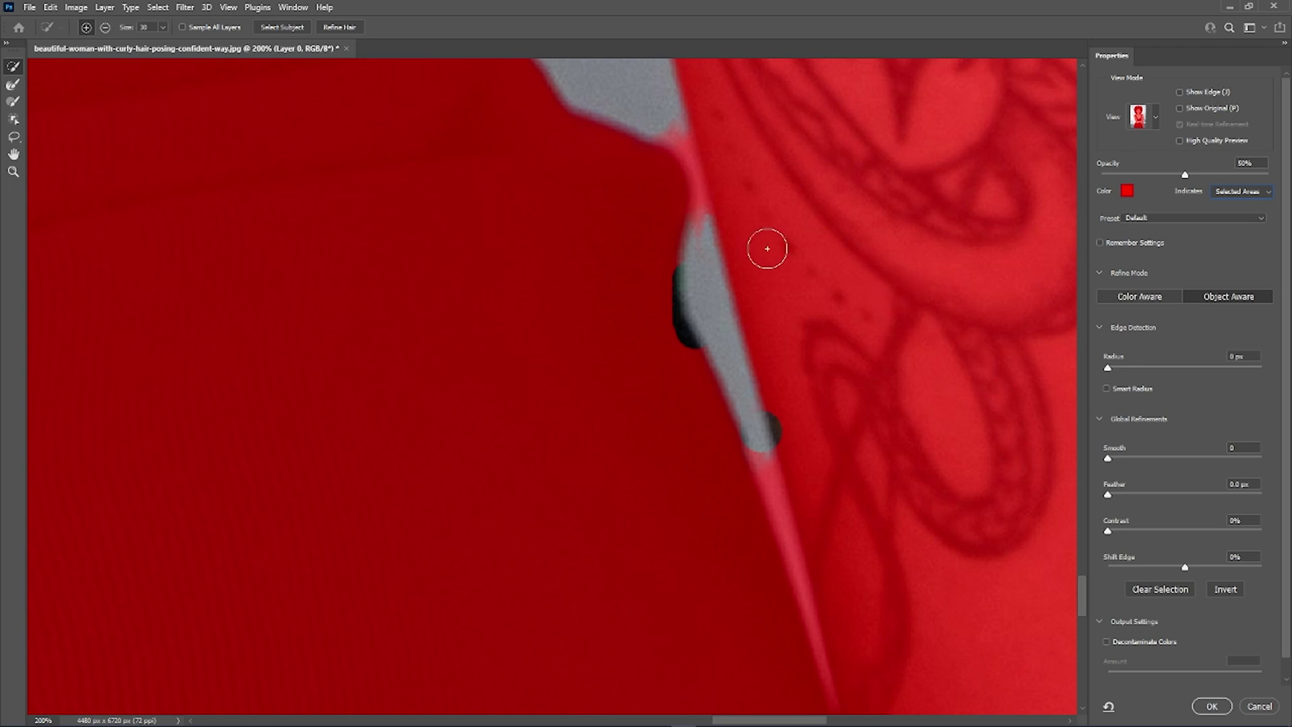
left_click(162, 27)
left_click_drag(162, 41, 147, 42)
left_click_drag(686, 144, 705, 214)
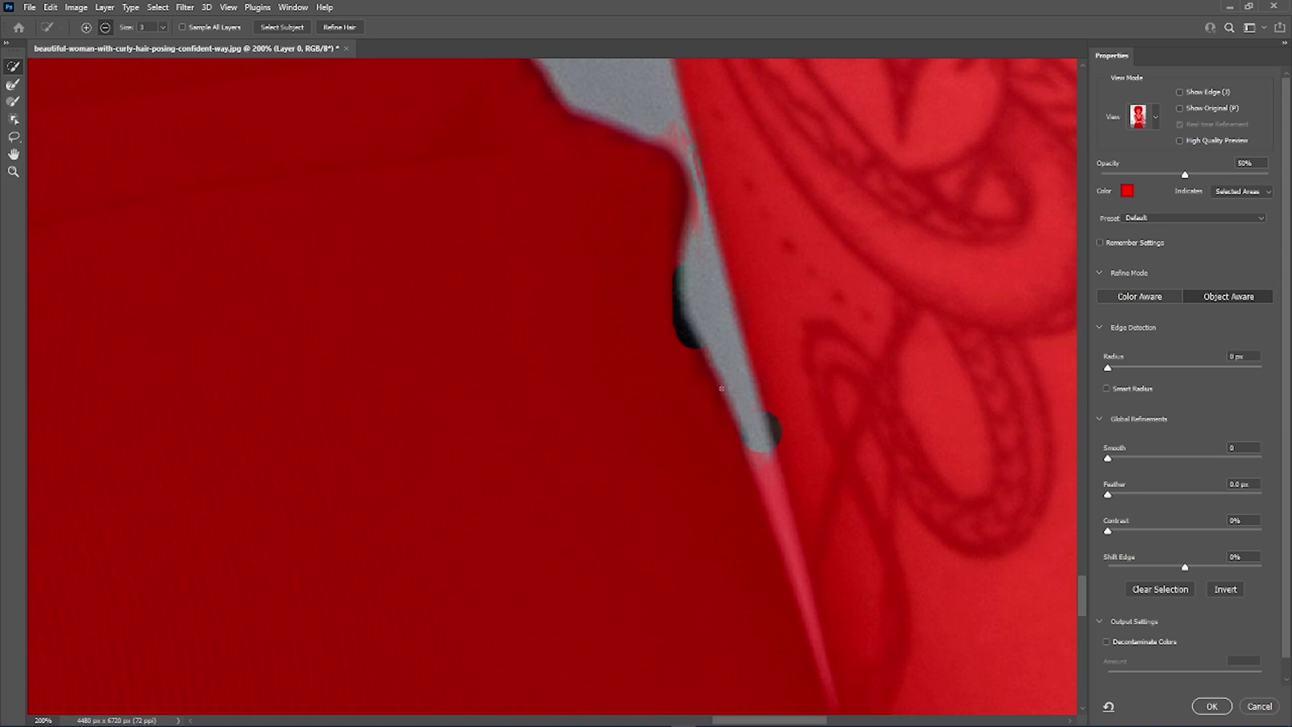
left_click_drag(782, 525, 799, 598)
left_click_drag(773, 447, 827, 672)
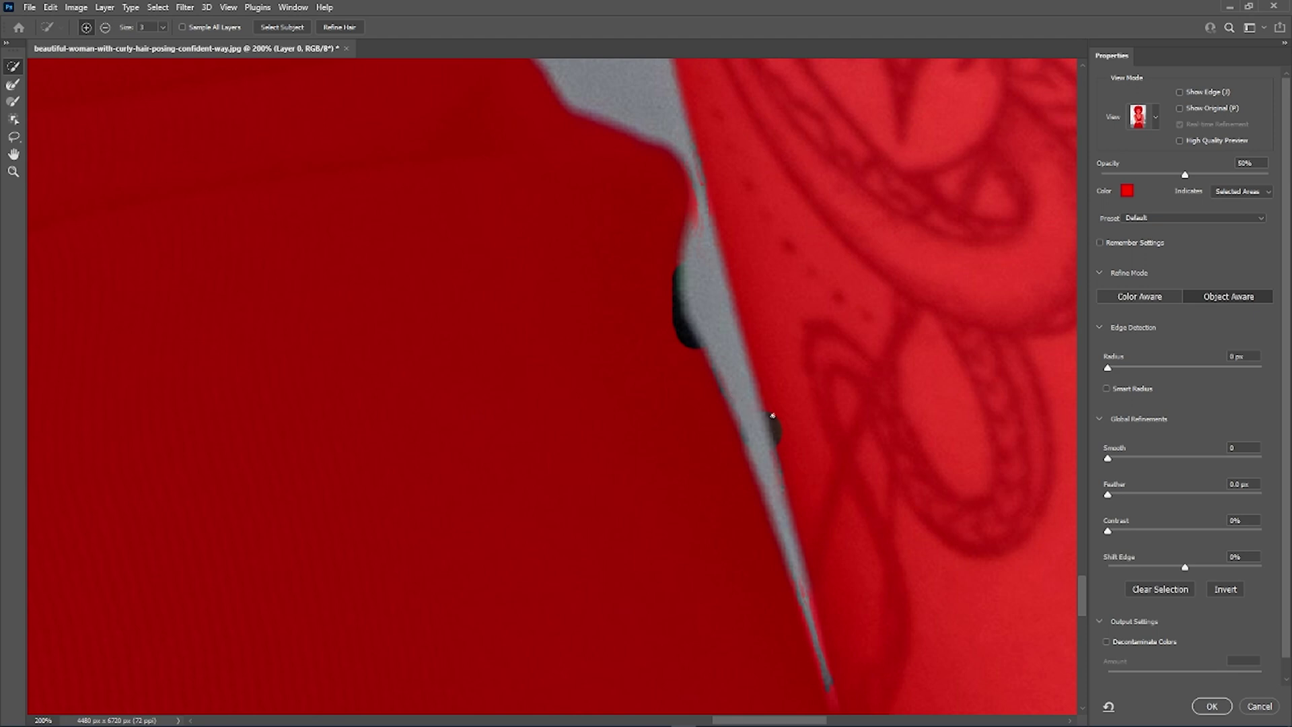
Restore the missing dress and forearm edges to the selection, and subtract the lower tip of the gap between them
left_click_drag(777, 410, 772, 438)
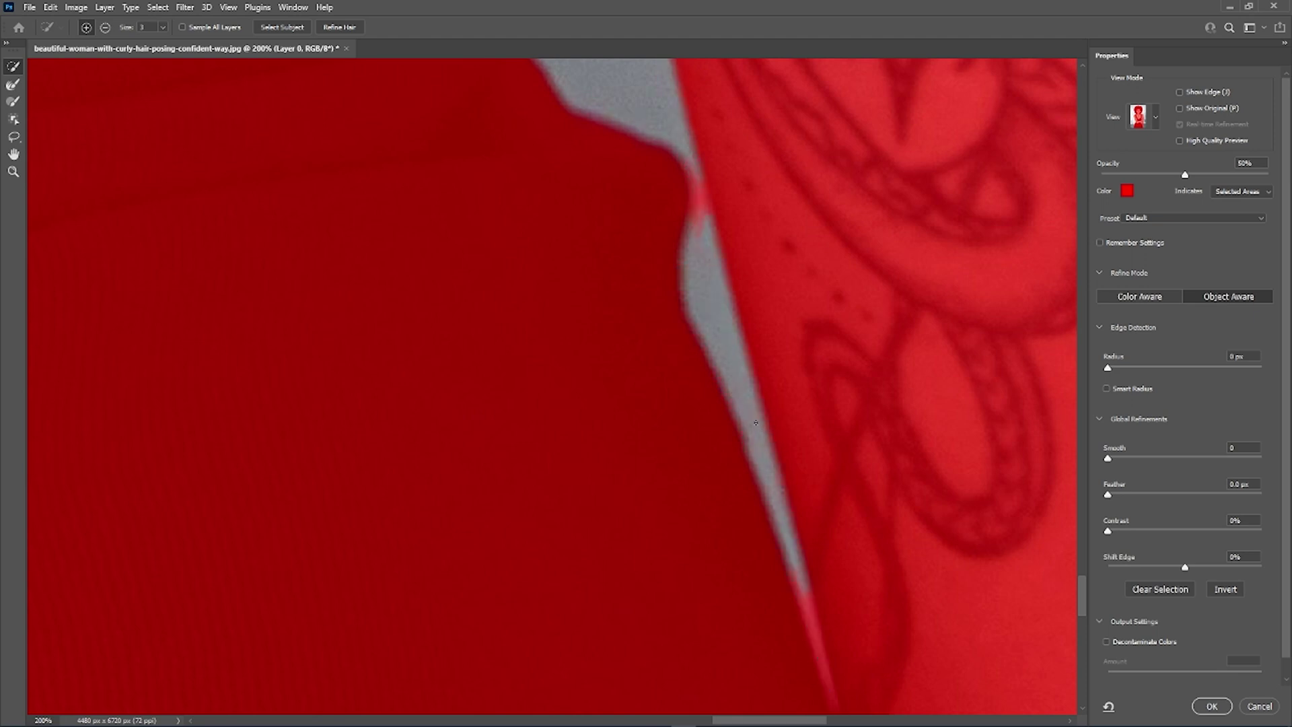
scroll(787, 517, "down", 5)
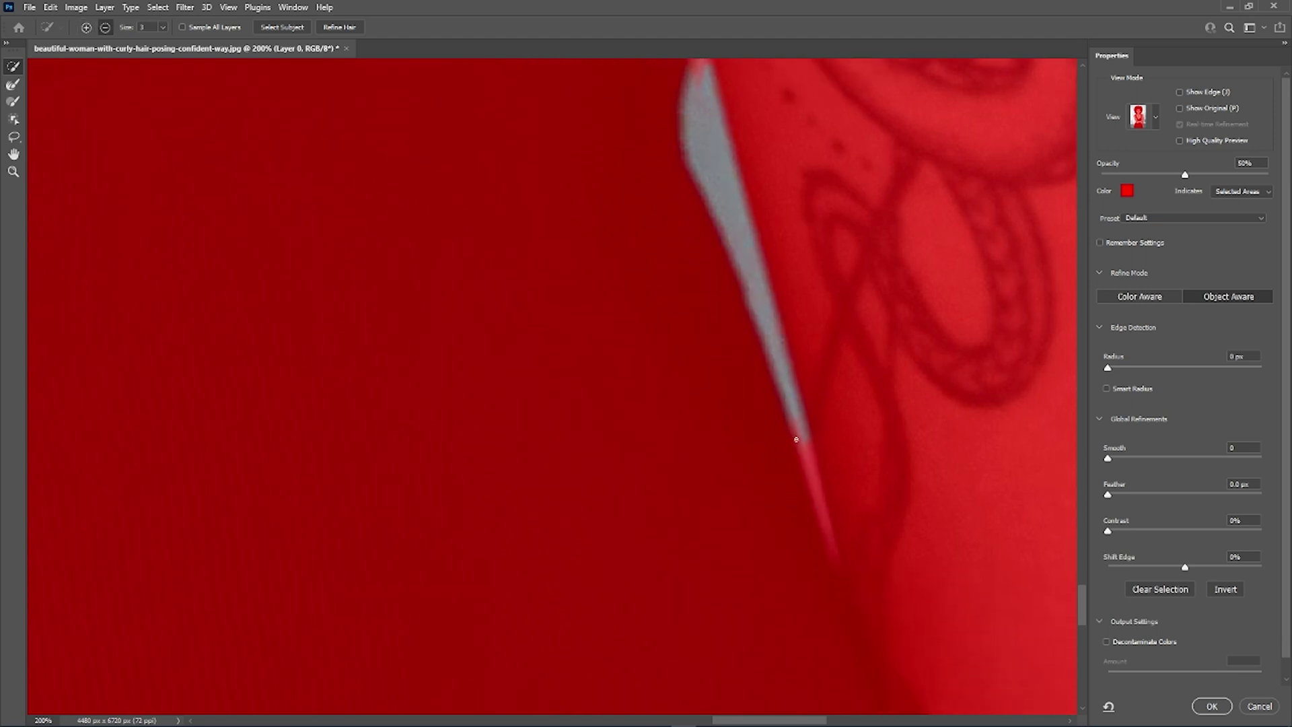
left_click_drag(802, 446, 823, 525)
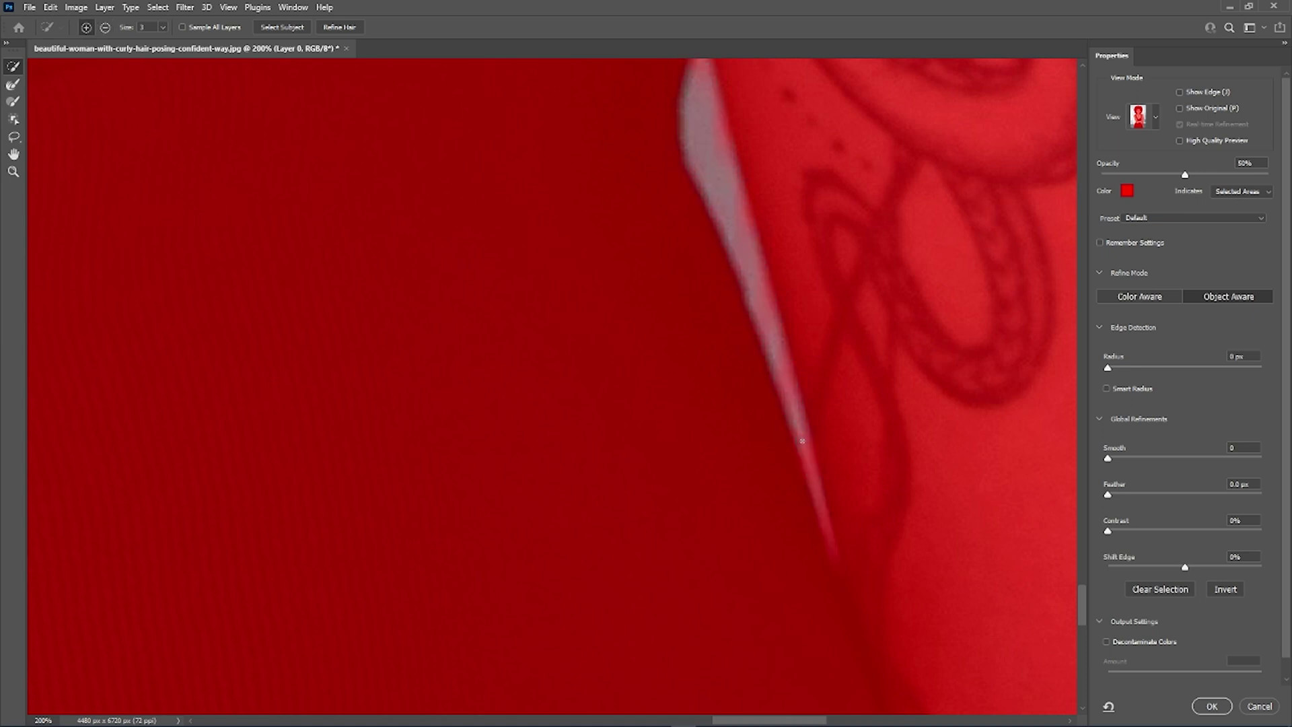
mouse_move(798, 421)
left_mouse_down()
mouse_move(824, 508)
mouse_move(799, 461)
left_mouse_up()
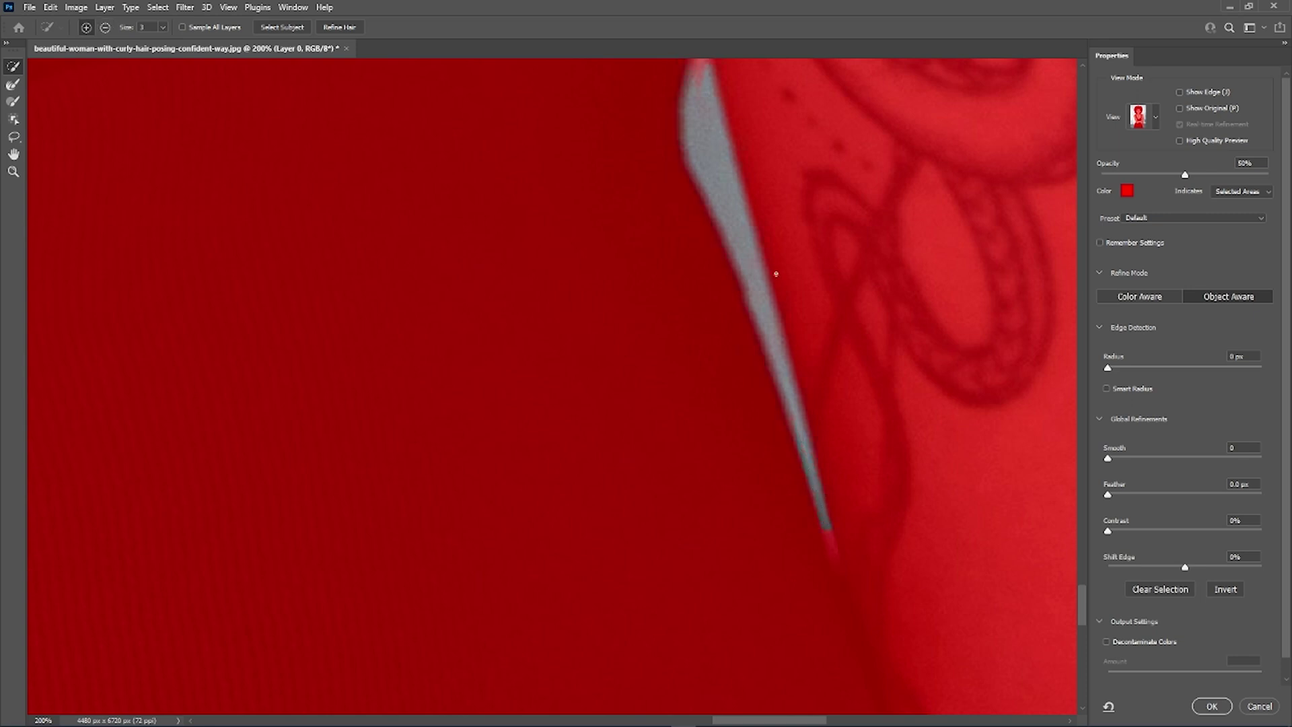
scroll(755, 227, "up", 5)
left_click_drag(700, 232, 695, 170)
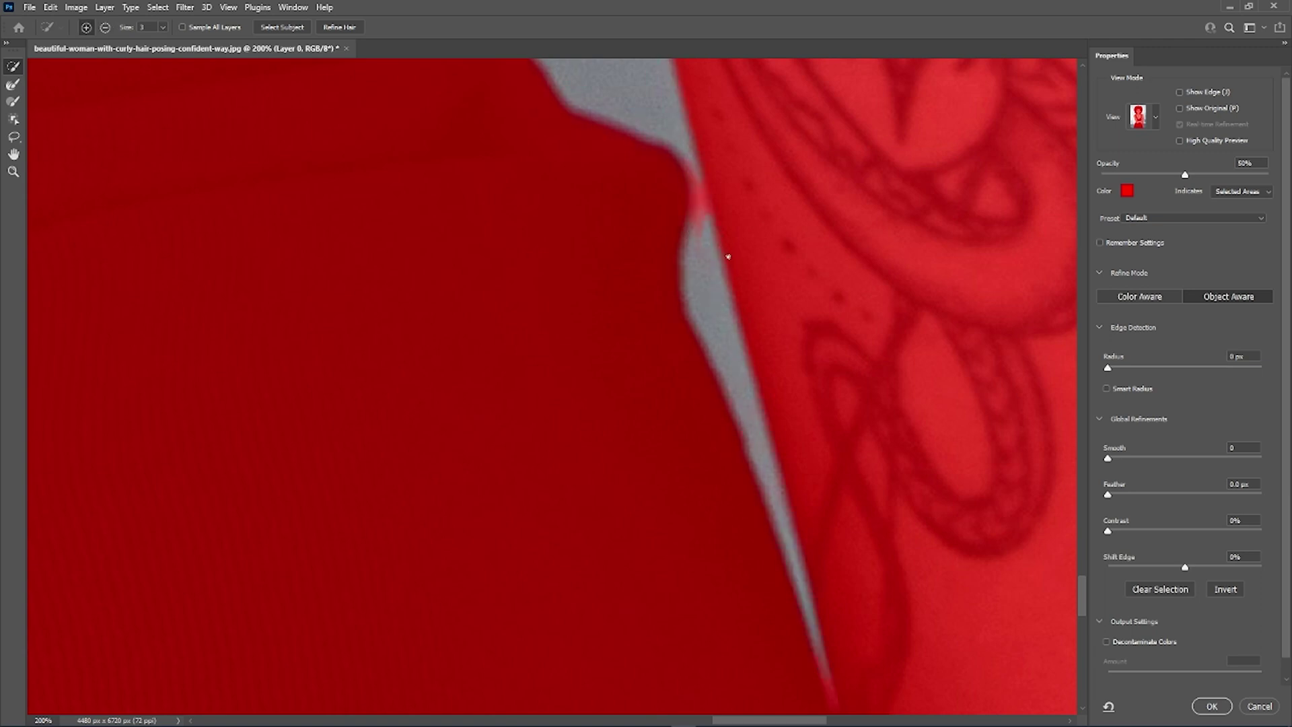
Apply the refined selection to the layer as a layer mask that hides the background
left_click(1211, 706)
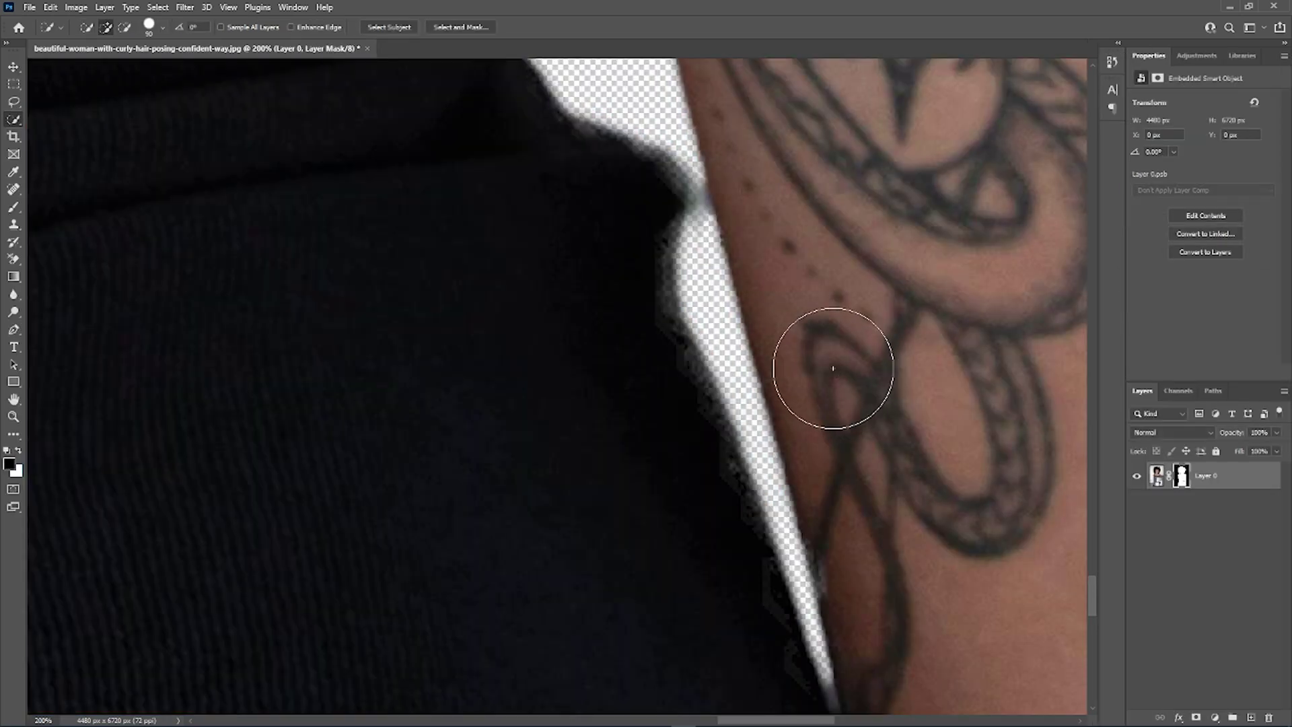
key("ctrl+minus")
key("ctrl+minus")
key("ctrl+minus")
key("ctrl+minus")
key("ctrl+minus")
key("ctrl+minus")
key("ctrl+minus")
key("ctrl+minus")
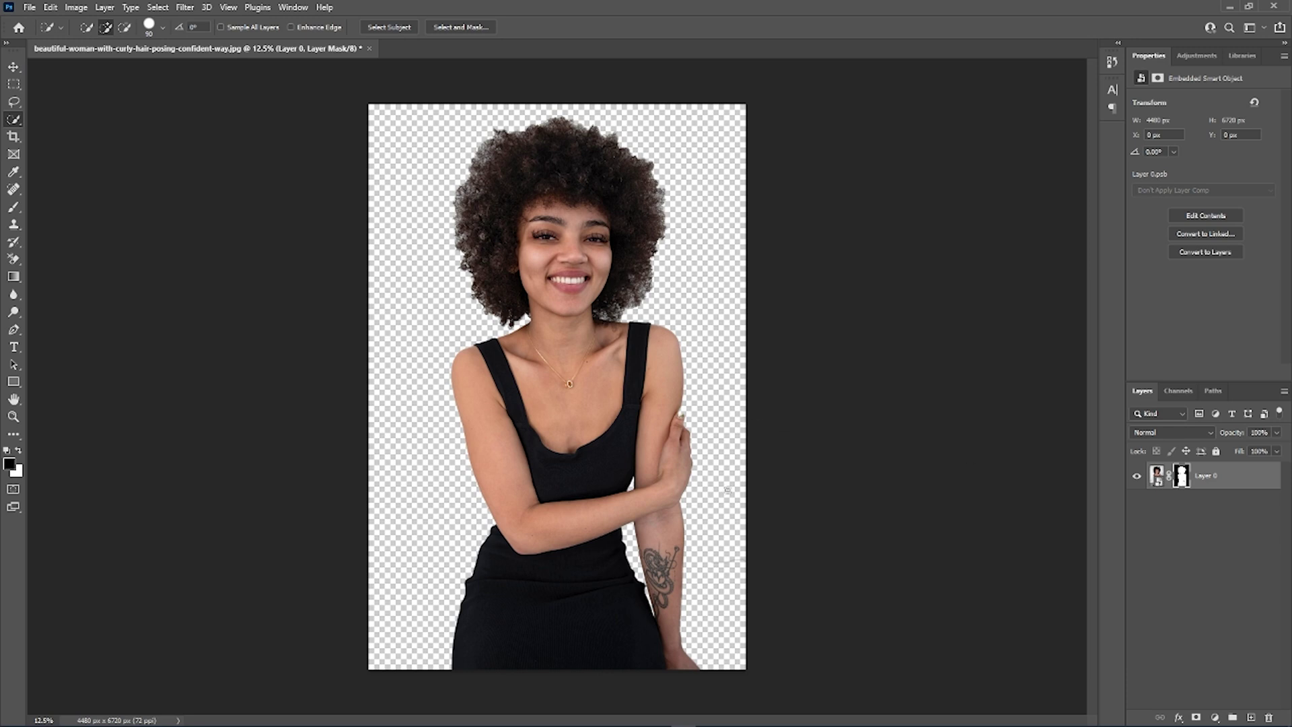
Choose the Brush tool and enlarge its tip for retouching the layer mask around the tattooed forearm
key("z")
left_click_drag(653, 624, 740, 512)
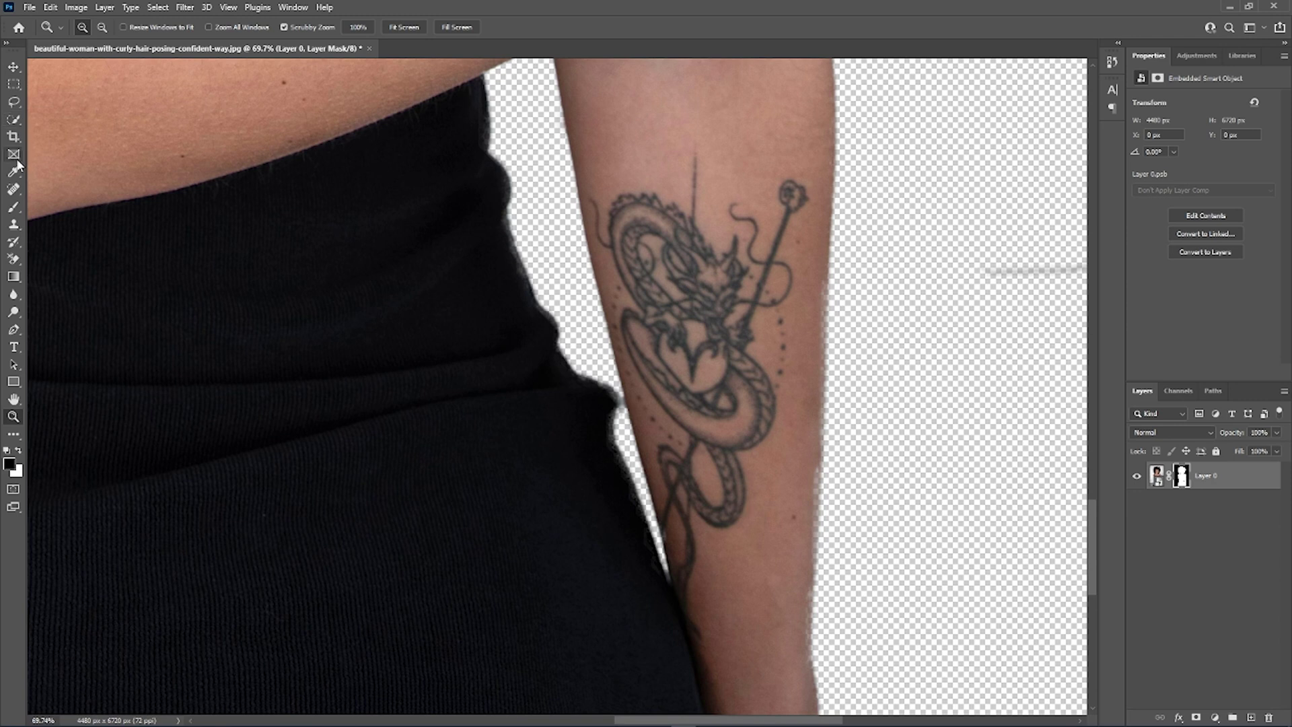
left_click(15, 190)
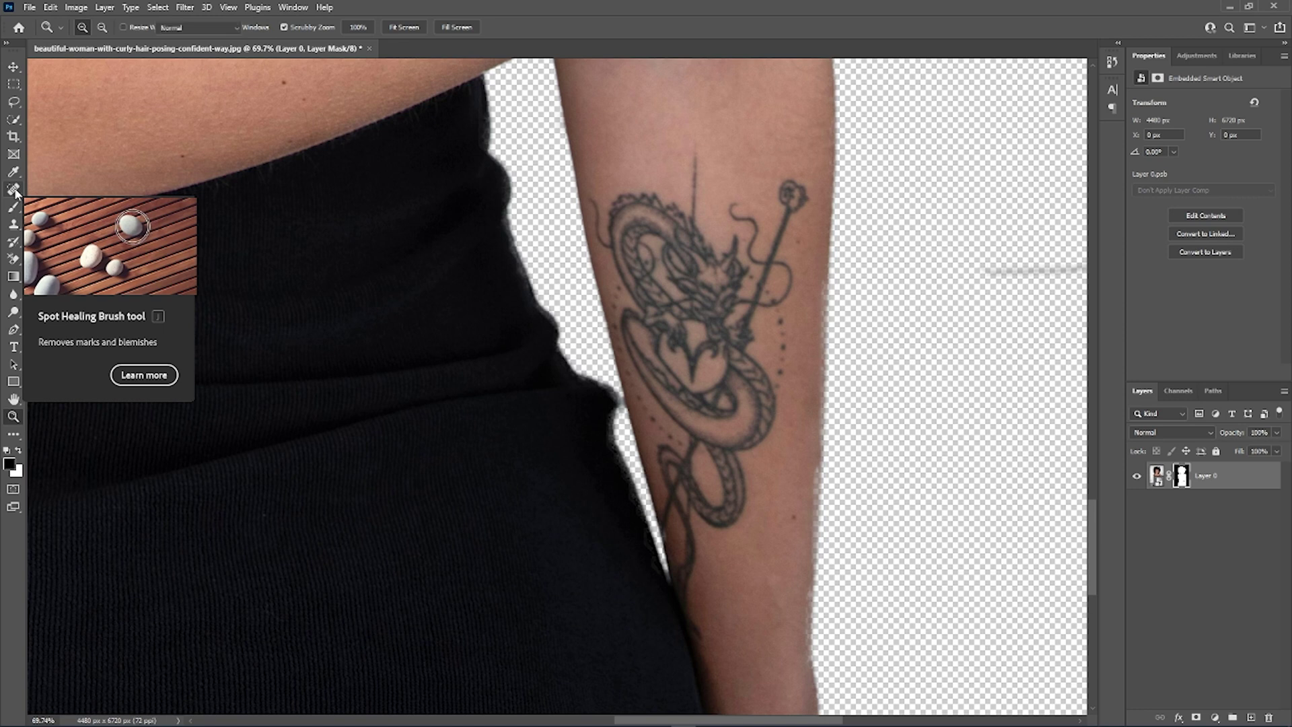
left_click(13, 206)
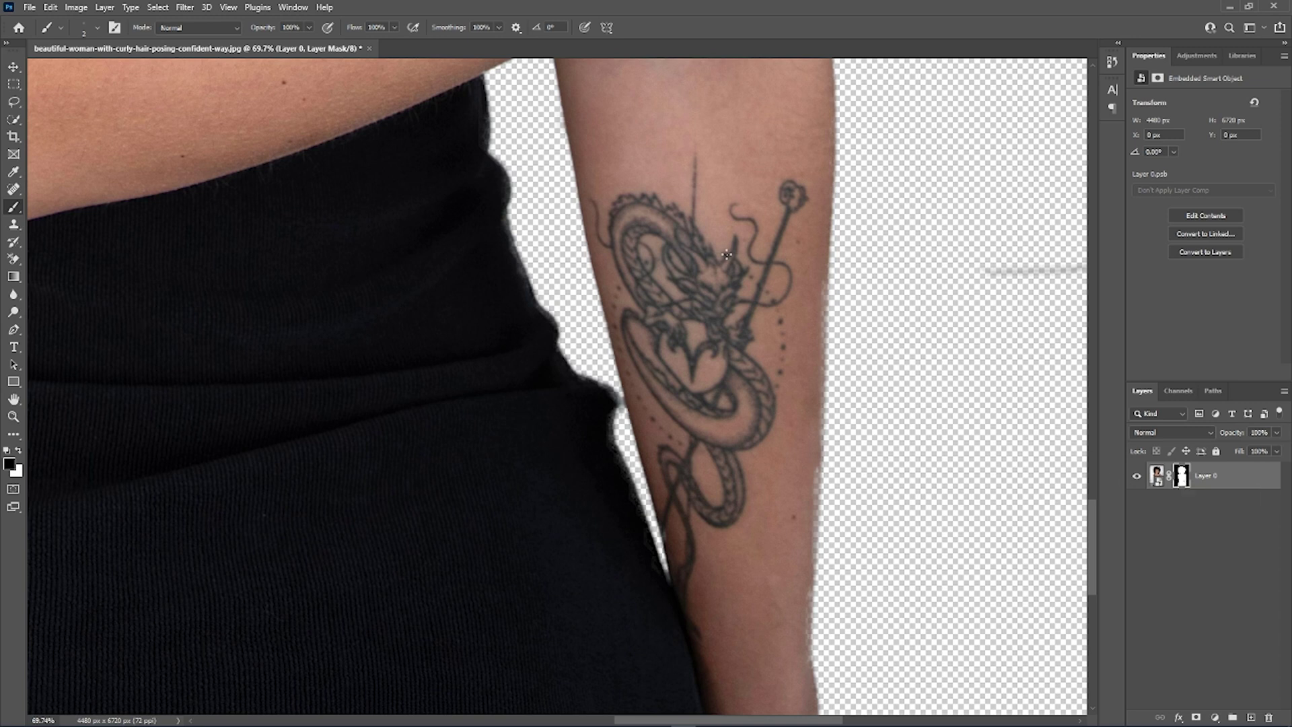
key("bracketright")
key("bracketright")
key("bracketright")
key("bracketright")
key("bracketright")
key("bracketright")
key("bracketright")
key("bracketright")
key("bracketright")
key("bracketright")
key("bracketright")
key("bracketright")
Try a black dab on the mask at the forearm's outer edge, undo it, and make white the foreground colour
left_click(812, 277)
key("ctrl+z")
key("x")
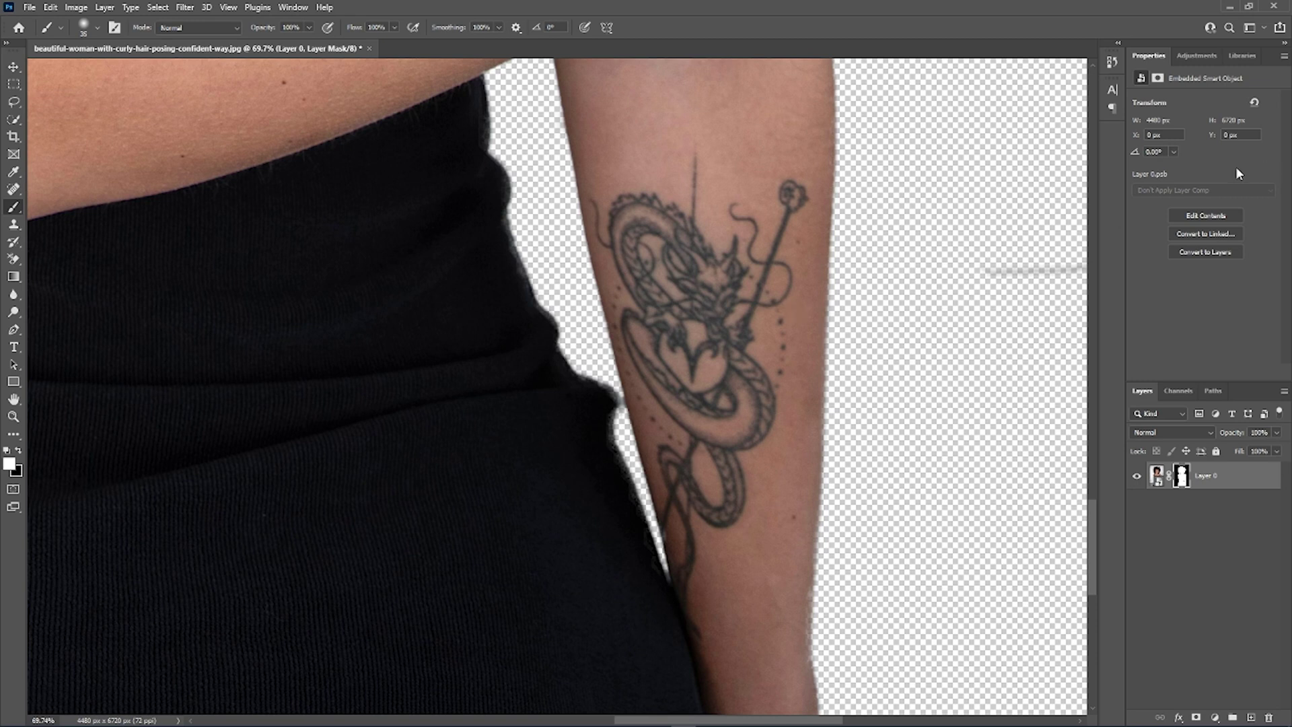
Lower the layer mask's density to 26% so the original background shows through faintly
left_click(1157, 79)
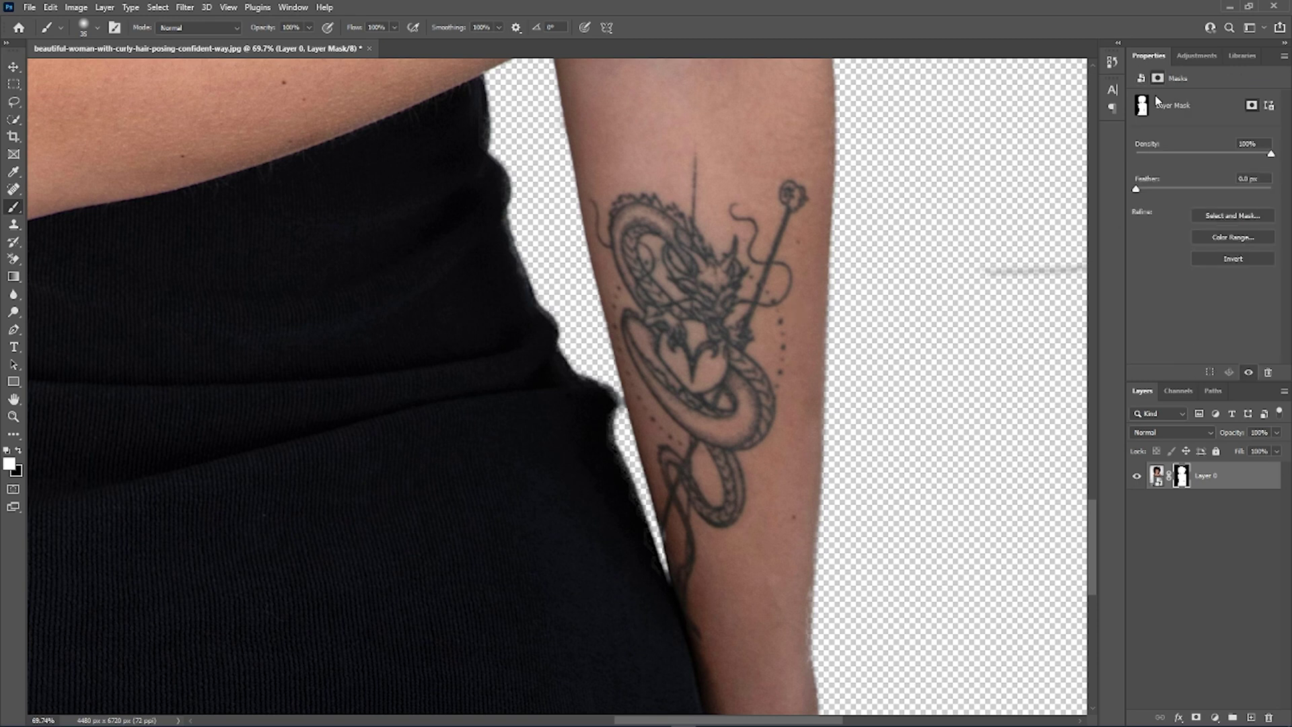
left_click_drag(1271, 157, 1172, 156)
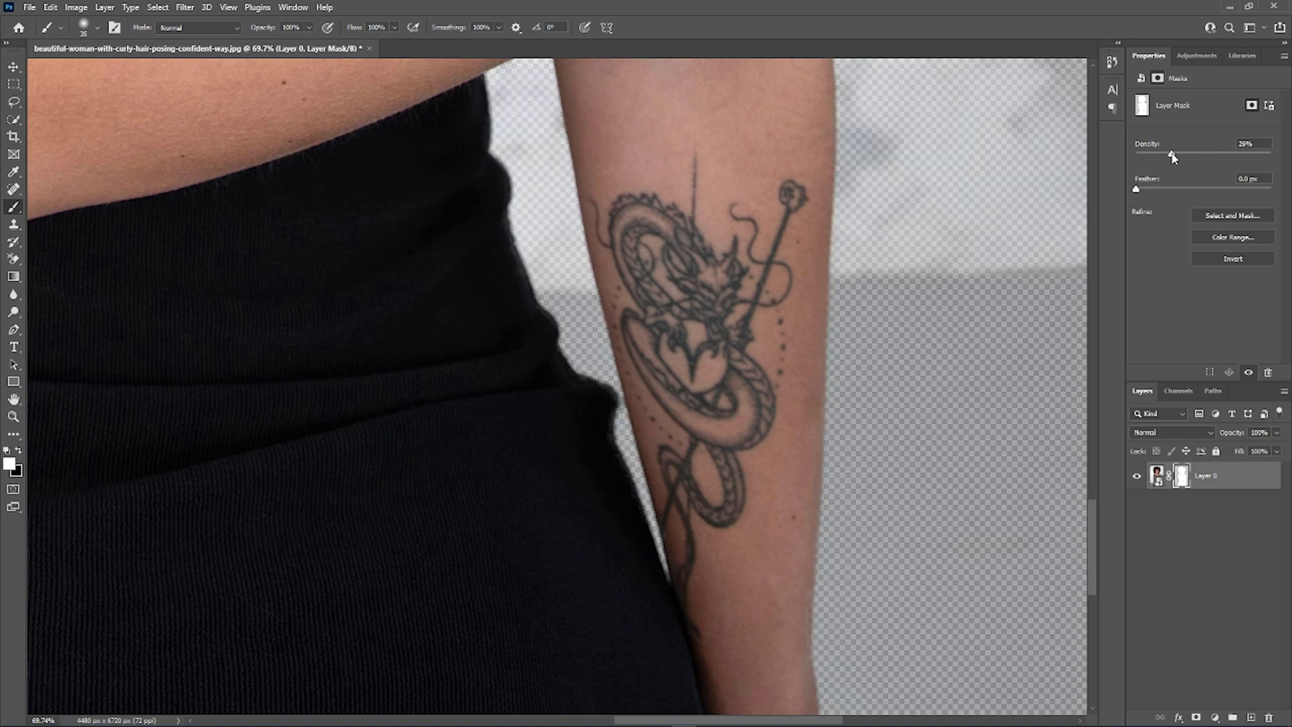
Examine the mask edges against the faint background, from the dress and tattooed forearm up to the shoulder and hair
scroll(675, 367, "up", 3)
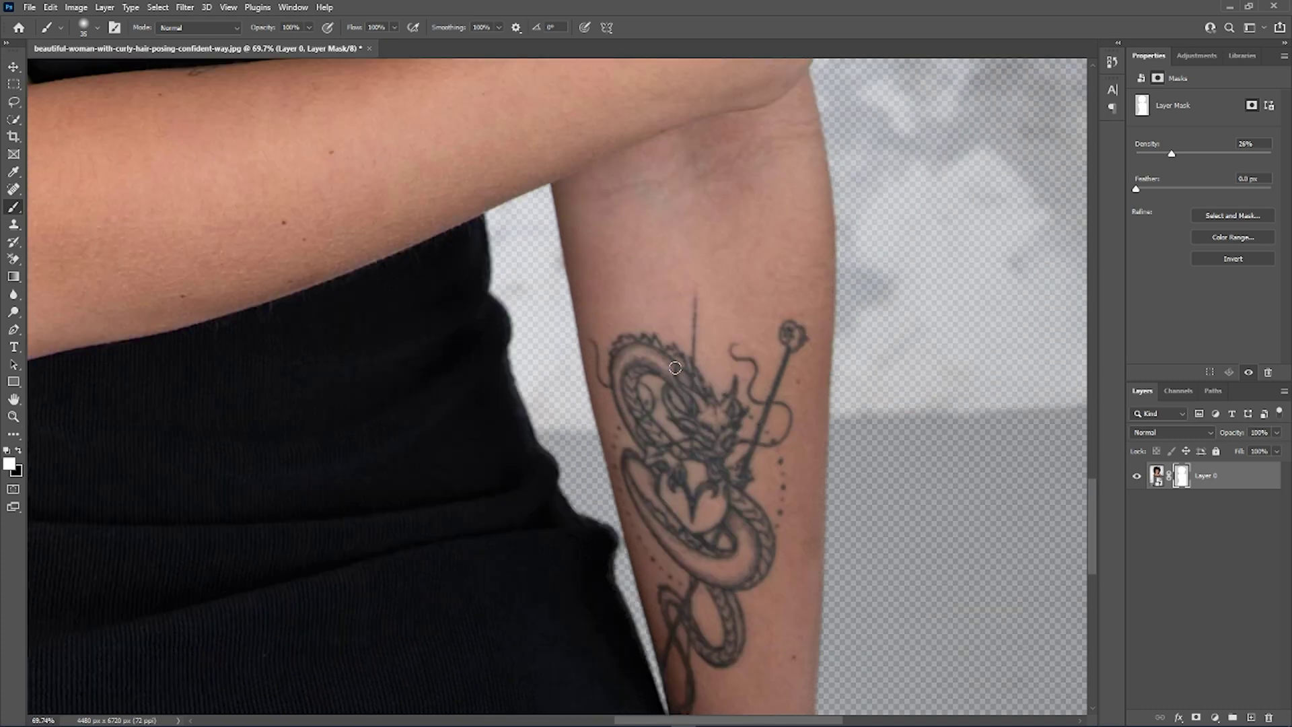
scroll(675, 367, "down", 4)
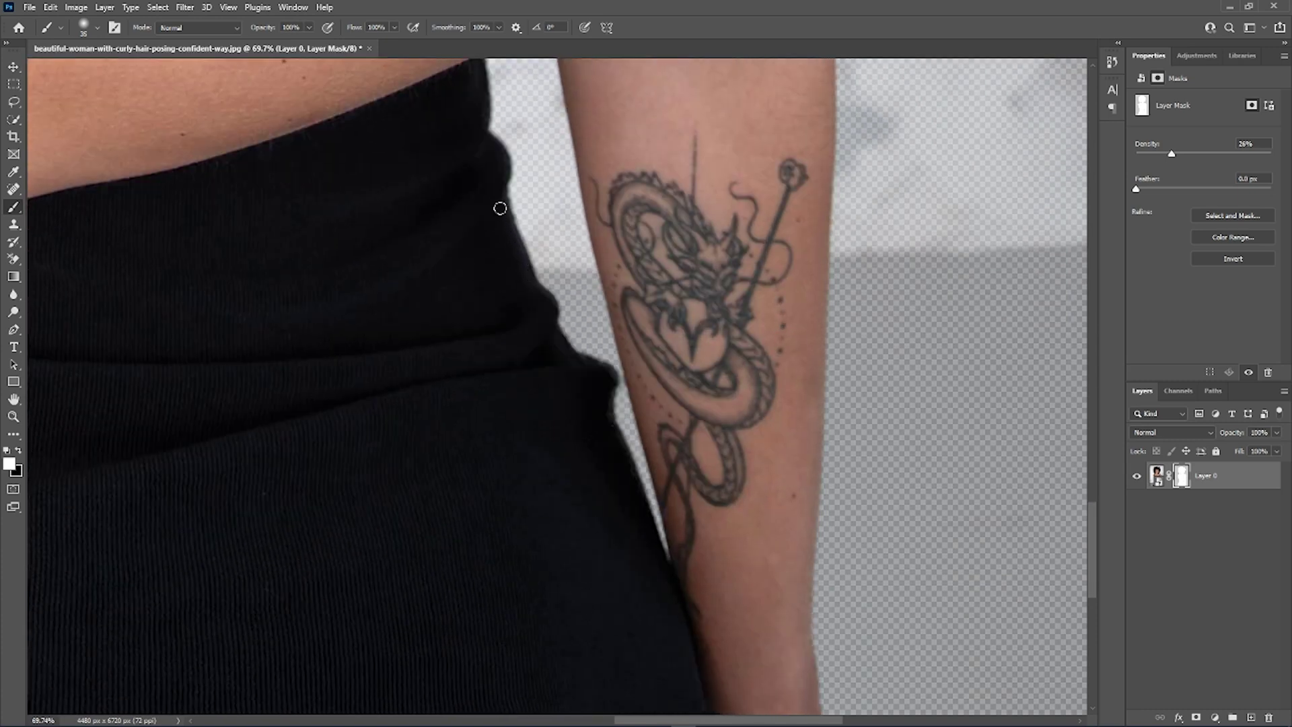
scroll(833, 596, "down", 3)
scroll(833, 596, "down", 3)
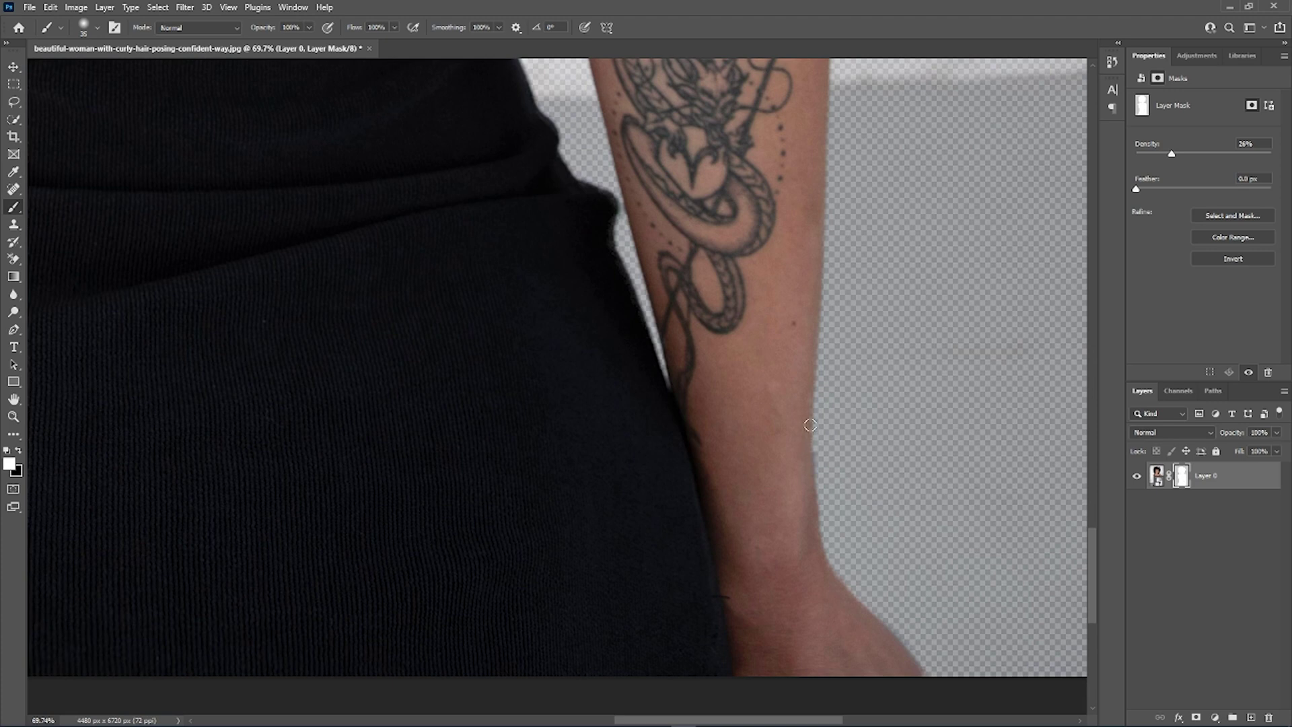
scroll(771, 317, "up", 10)
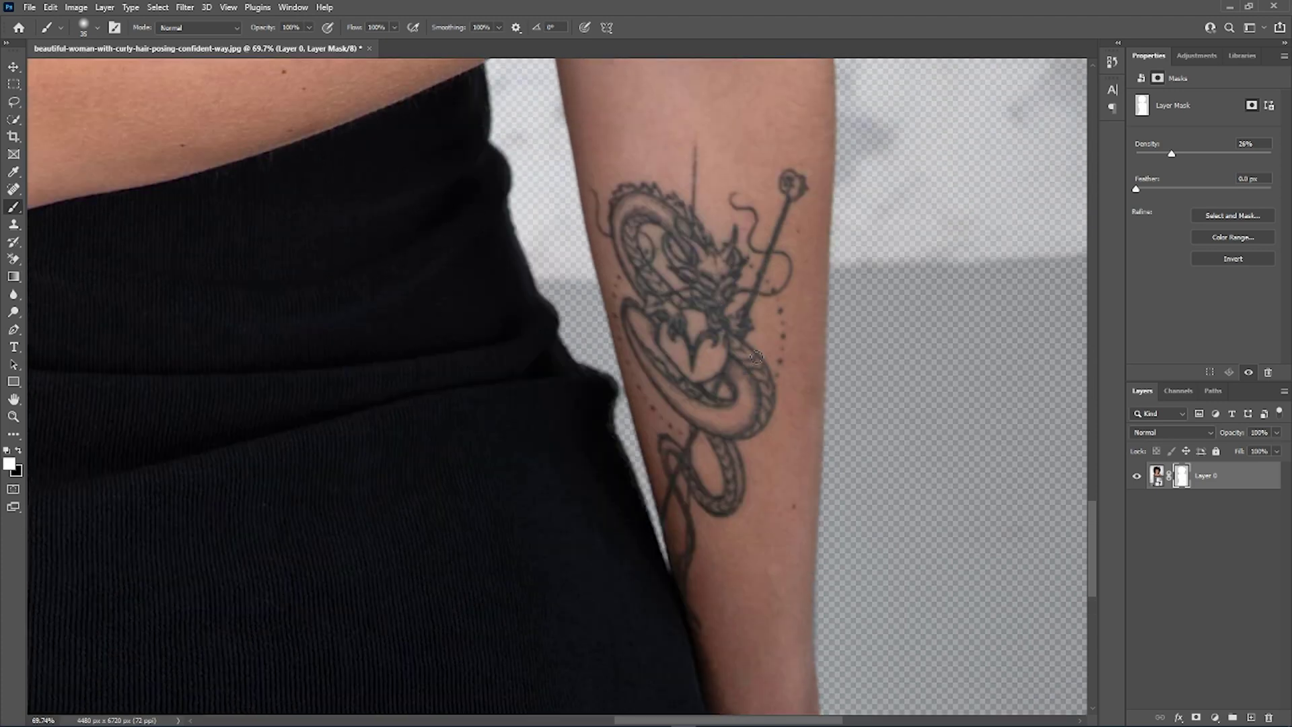
scroll(756, 356, "up", 18)
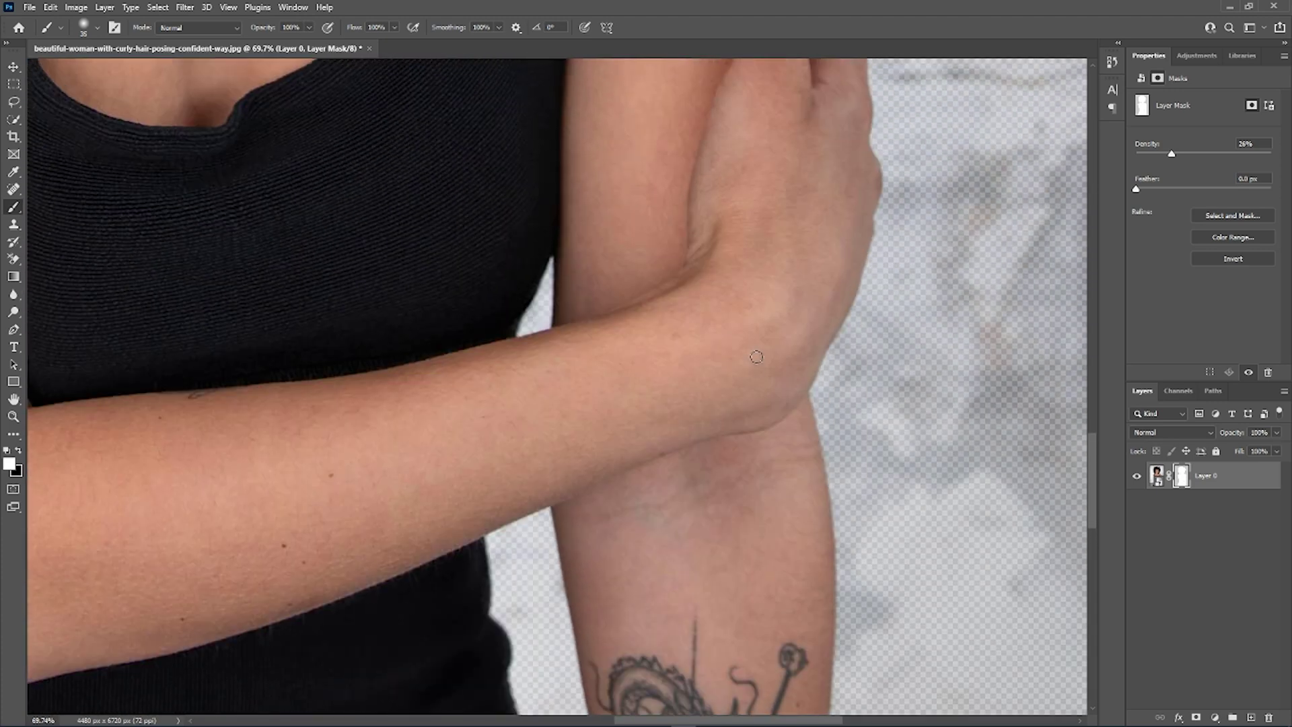
scroll(756, 356, "up", 7)
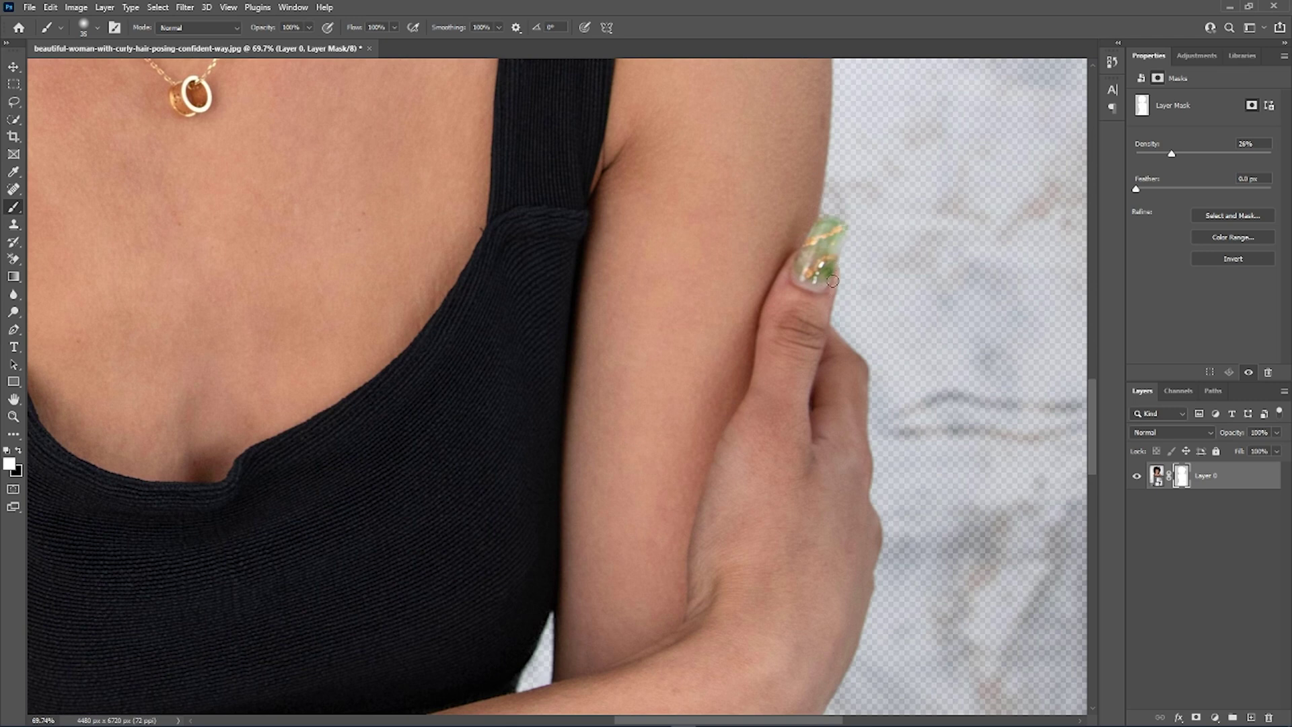
scroll(709, 445, "up", 5)
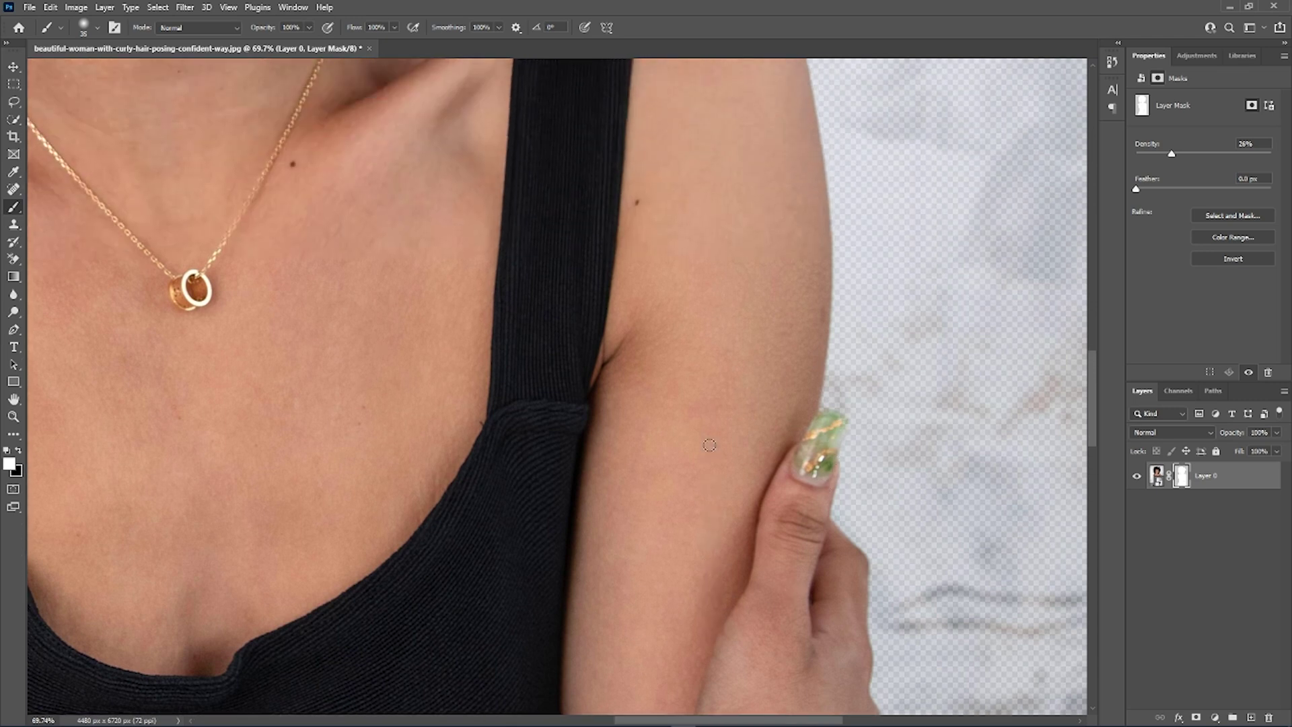
scroll(709, 444, "up", 9)
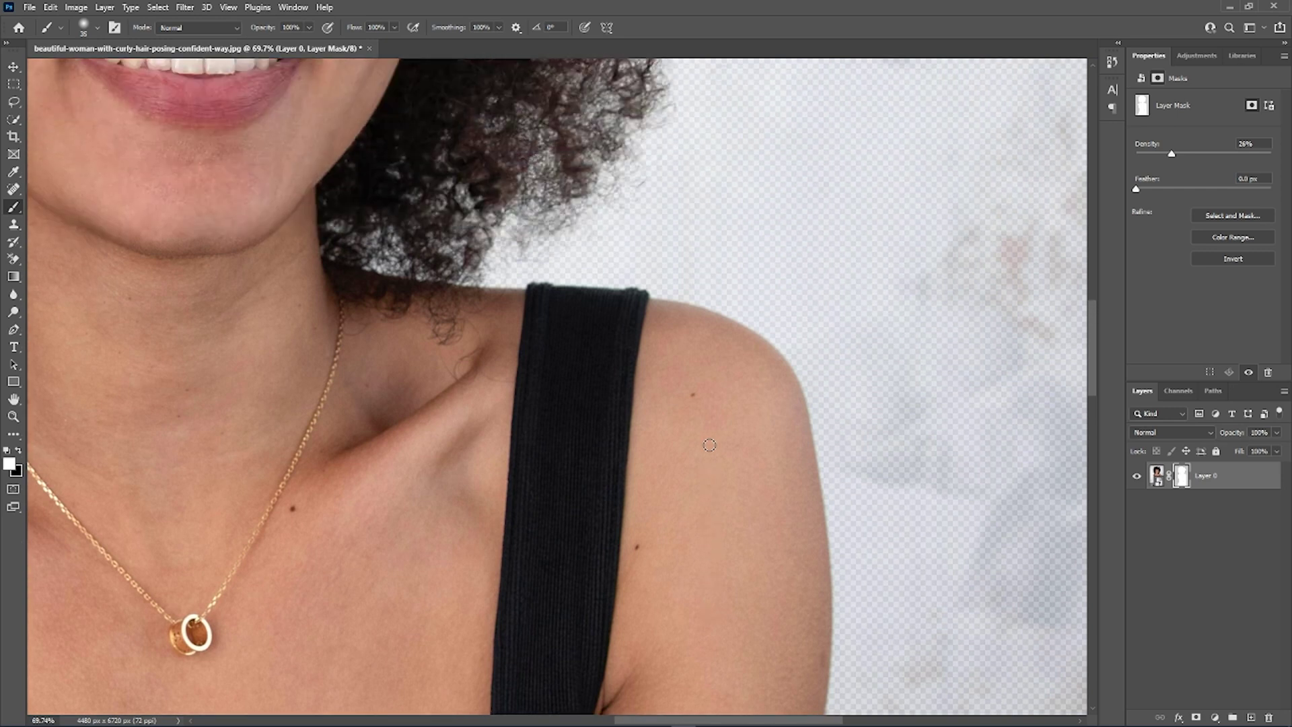
scroll(710, 445, "up", 5)
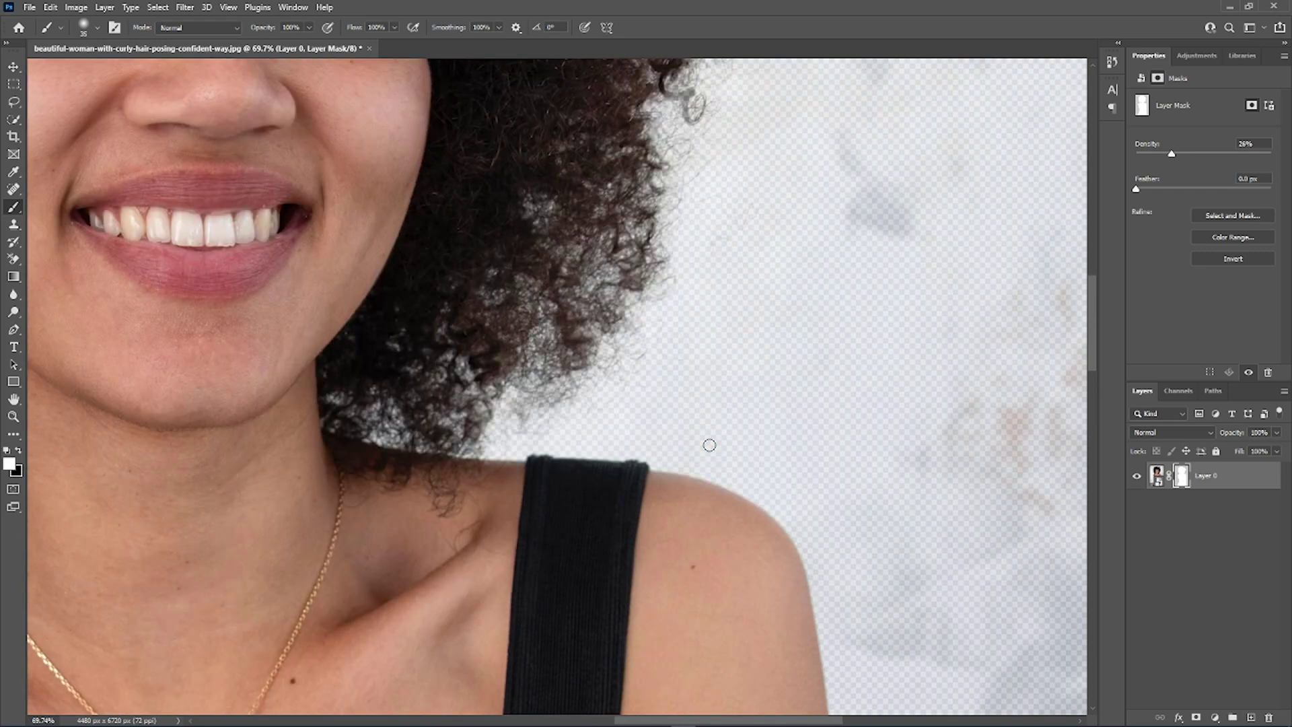
key("ctrl+minus")
key("ctrl+minus")
key("ctrl+minus")
key("ctrl+minus")
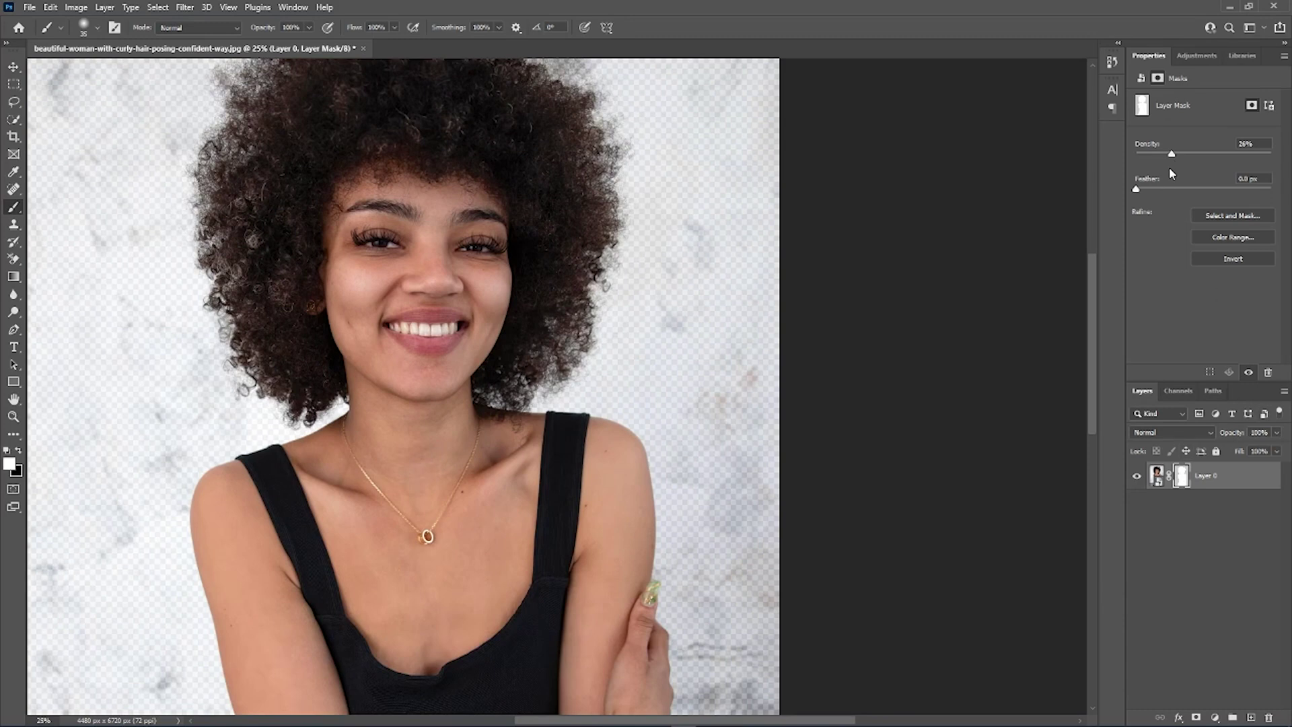
Restore the layer mask's density to 100% and review the whole cutout
left_click_drag(1178, 153, 1282, 185)
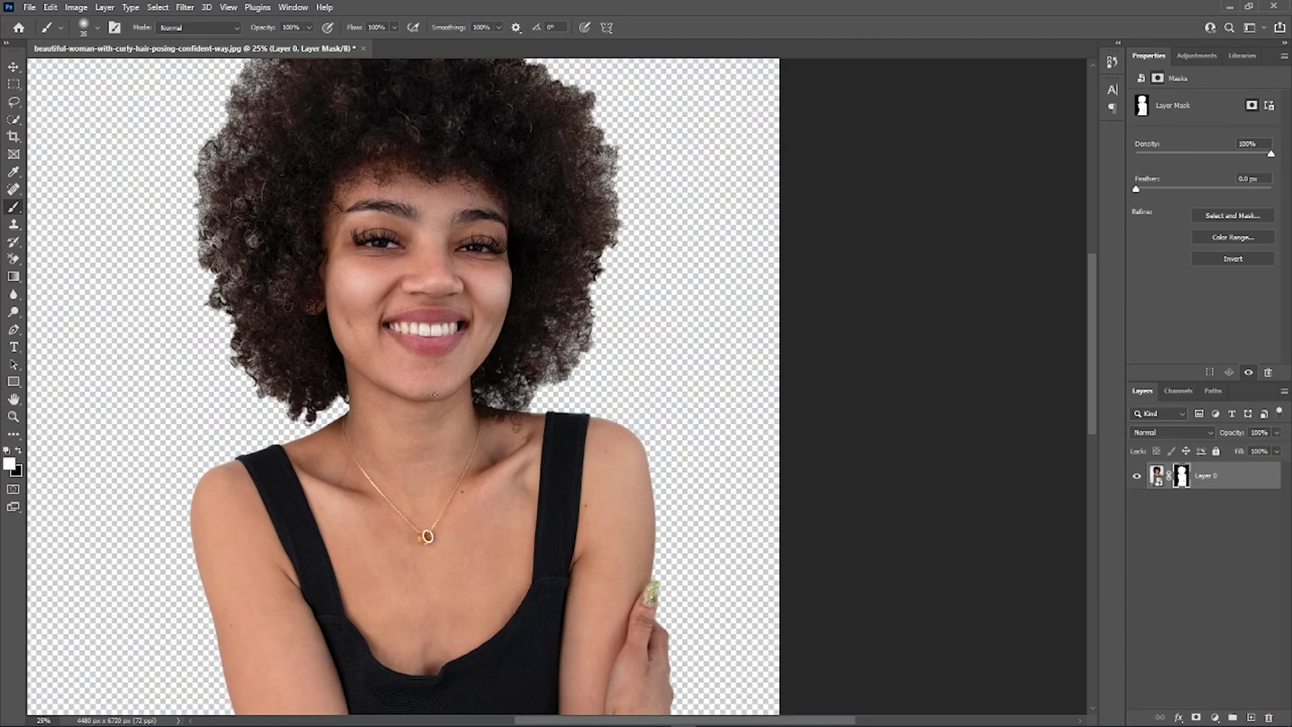
scroll(434, 394, "up", 3)
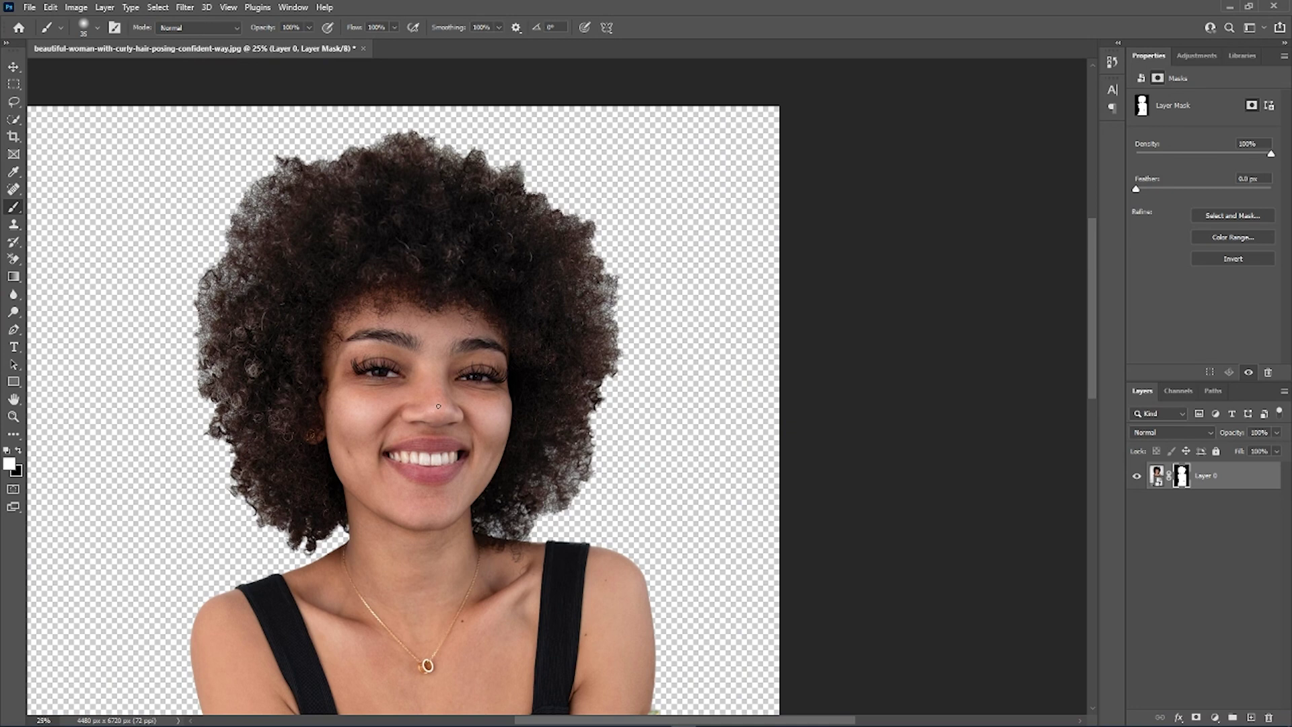
key("ctrl+minus")
key("ctrl+minus")
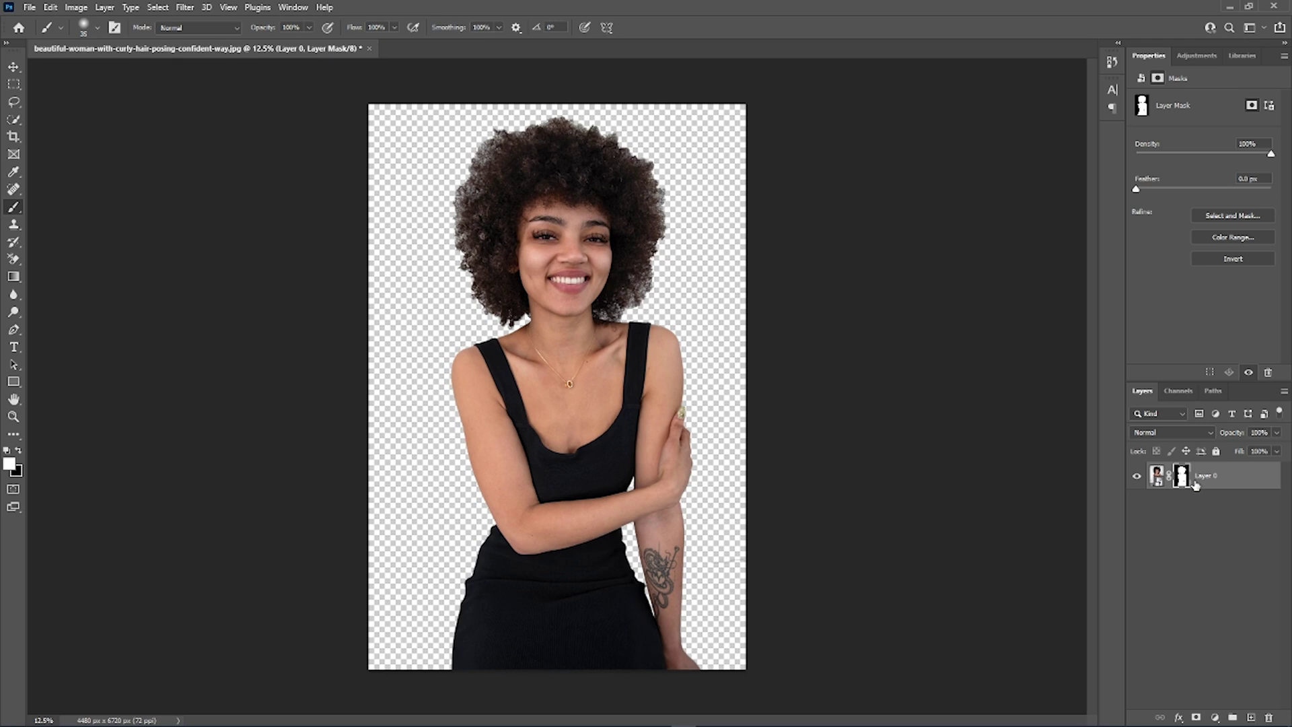
Add a new layer beneath the masked woman layer and fill it with the blue foreground colour
key("ctrl+j")
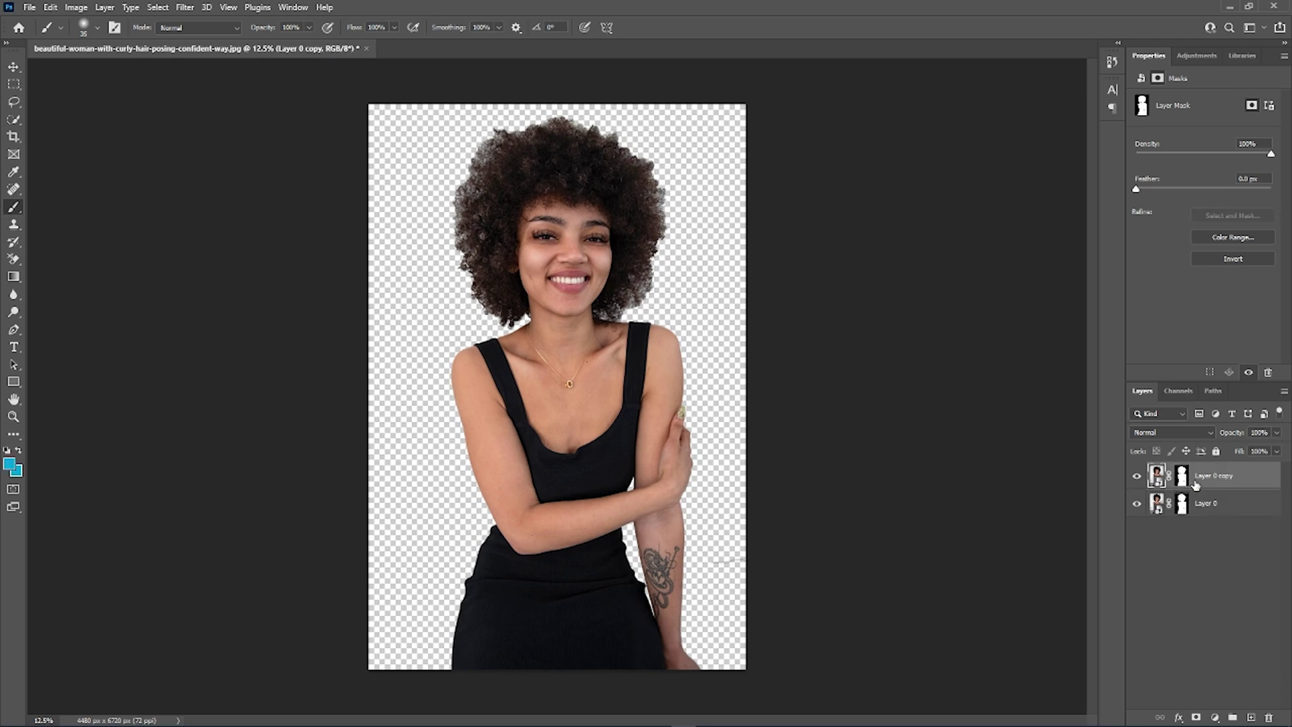
key("ctrl+z")
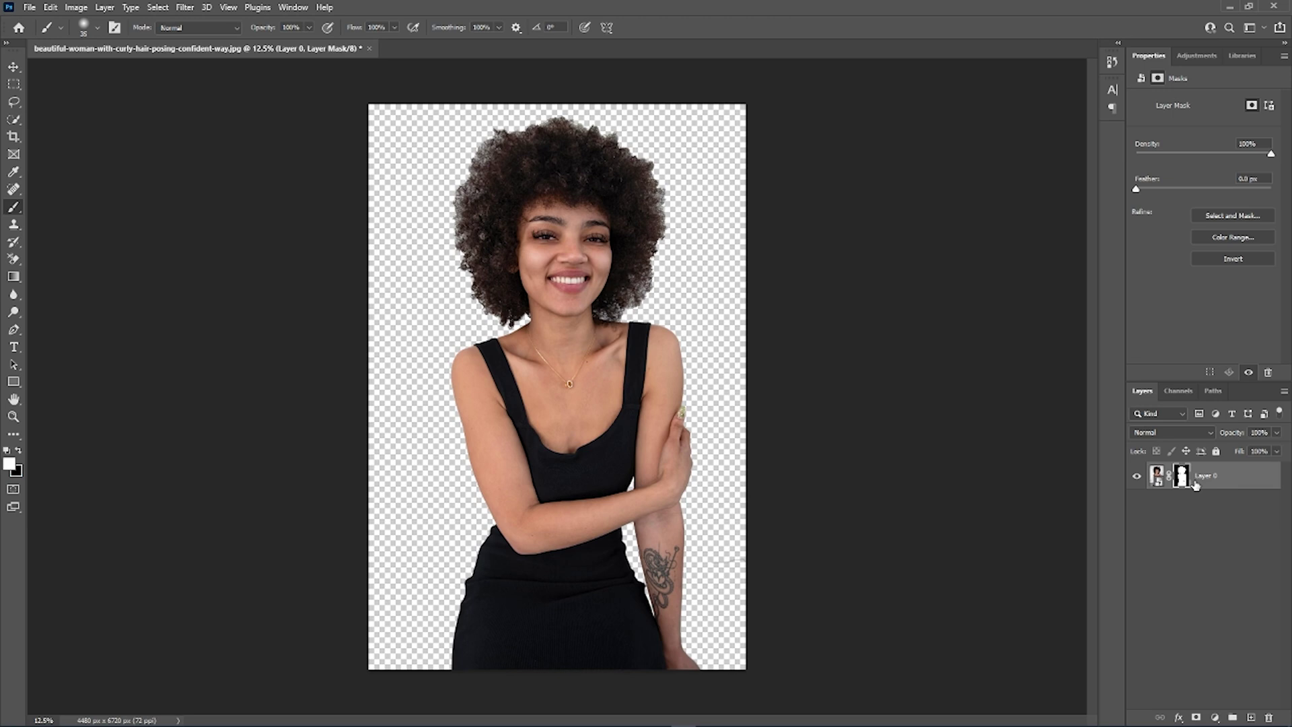
left_click(1251, 716)
key("ctrl+bracketleft")
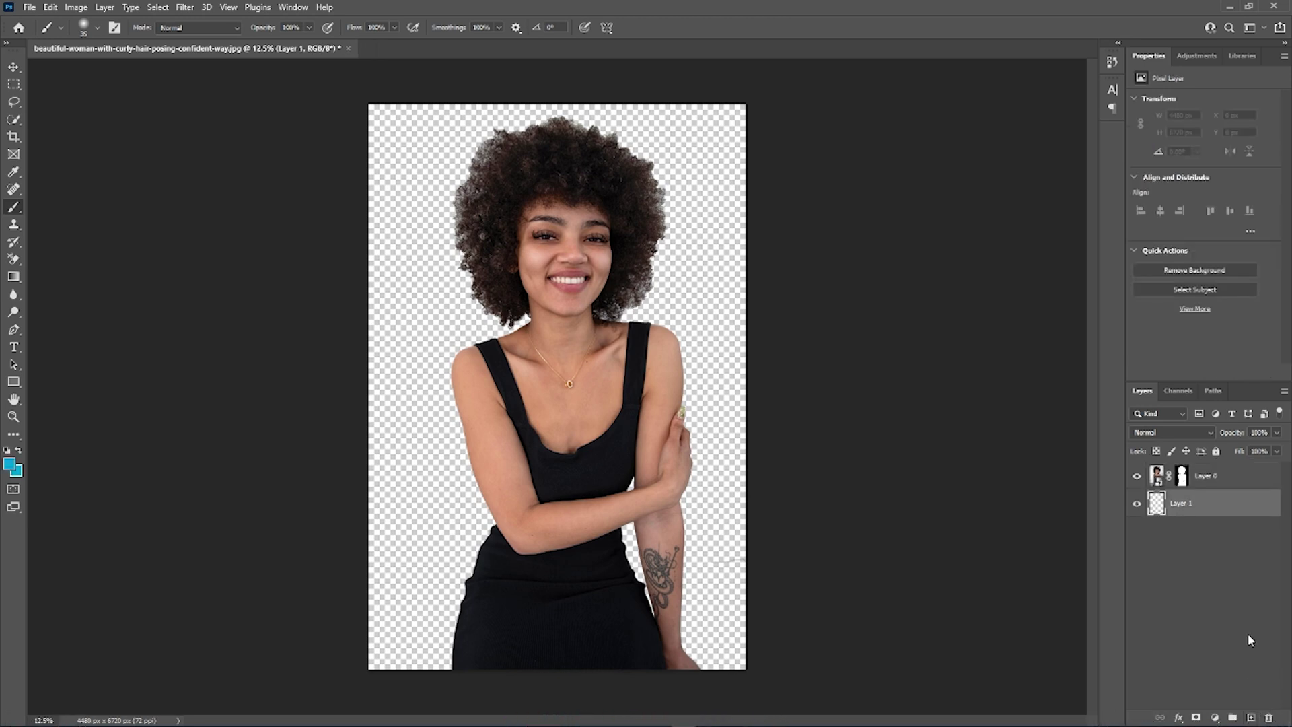
key("alt+BackSpace")
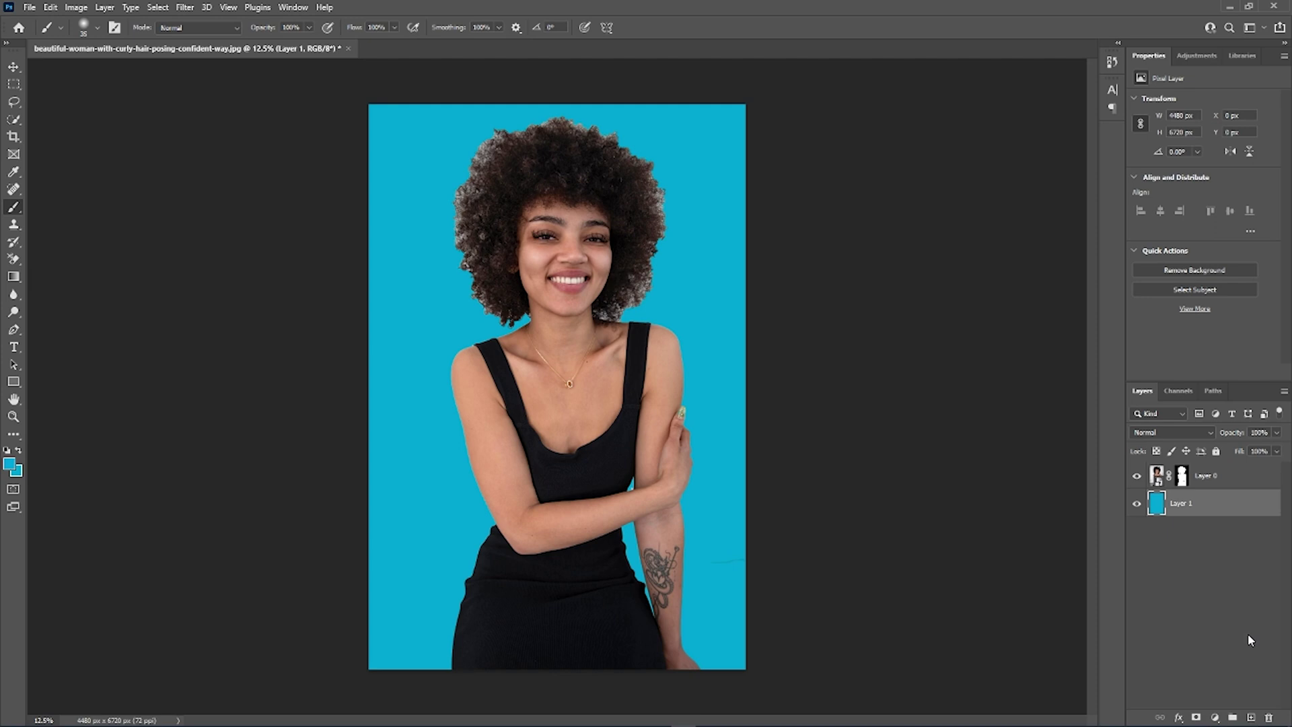
Reopen the woman's layer mask in Select and Mask and apply Refine Hair to the curly hair
key("z")
mouse_move(481, 156)
left_mouse_down()
mouse_move(573, 193)
mouse_move(496, 159)
left_mouse_up()
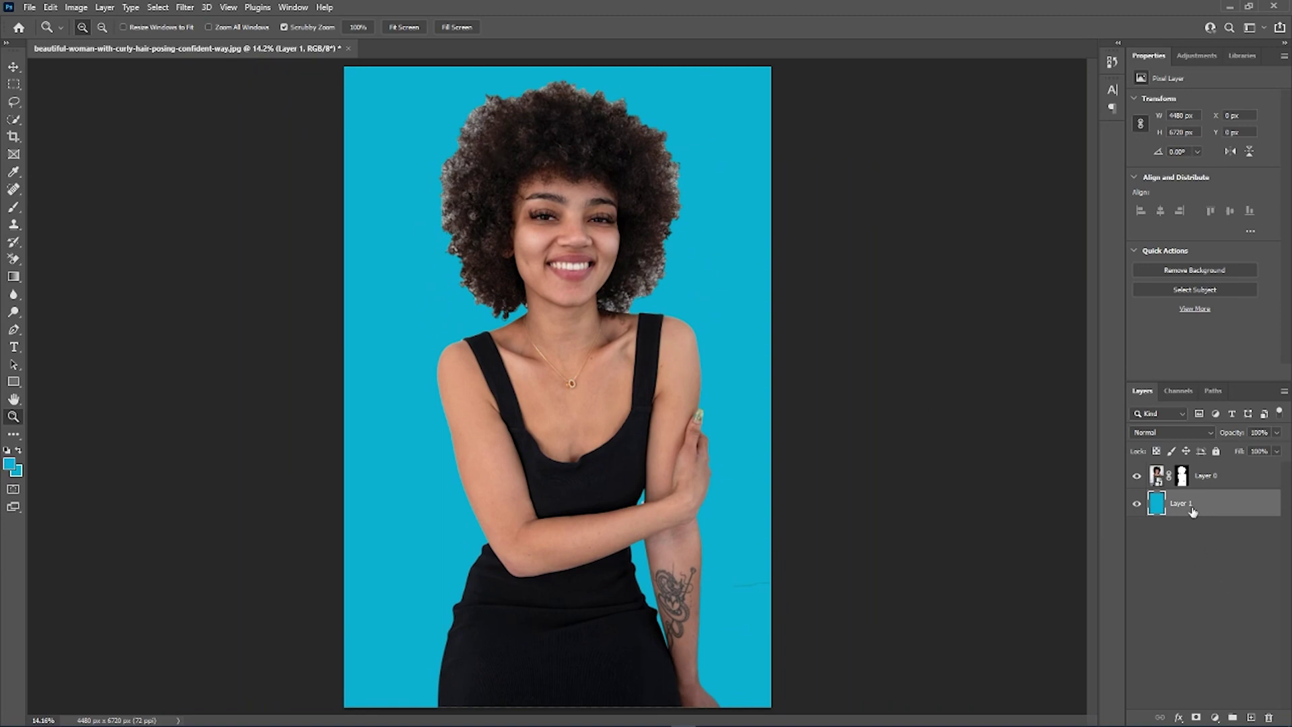
left_click_drag(496, 122, 548, 127)
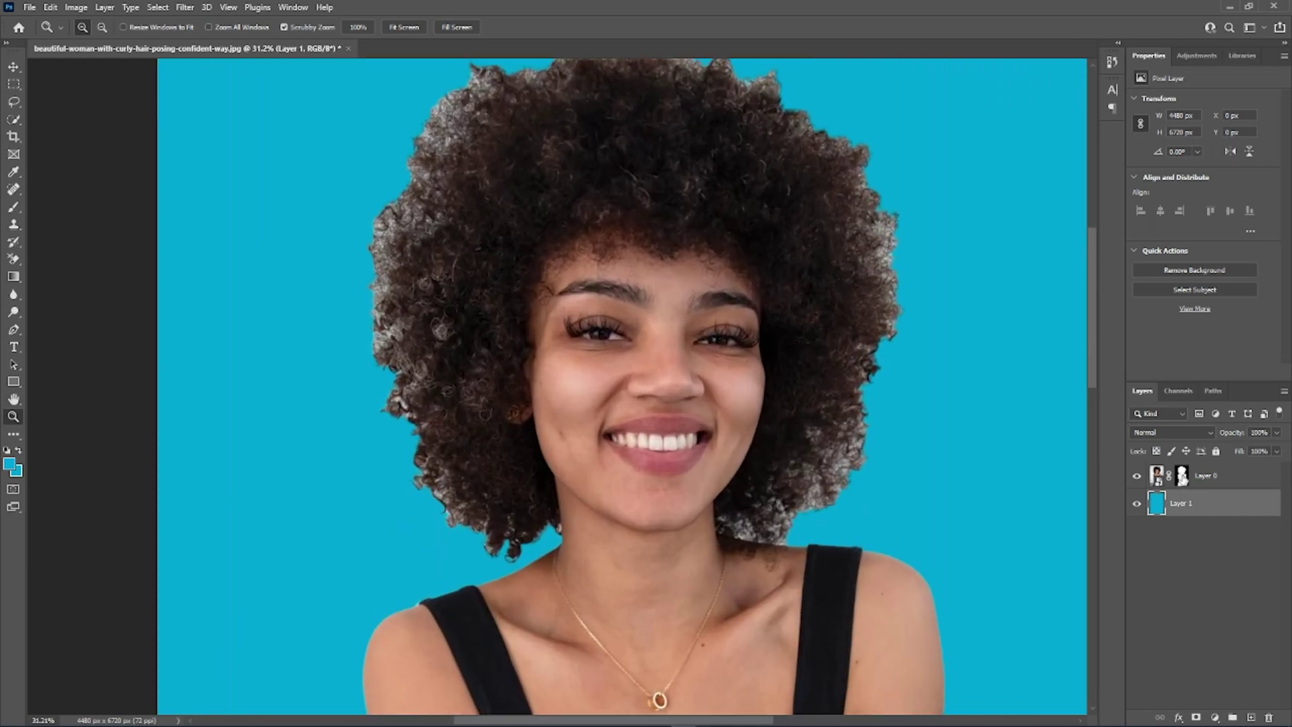
left_click(1181, 476)
left_click(1238, 217)
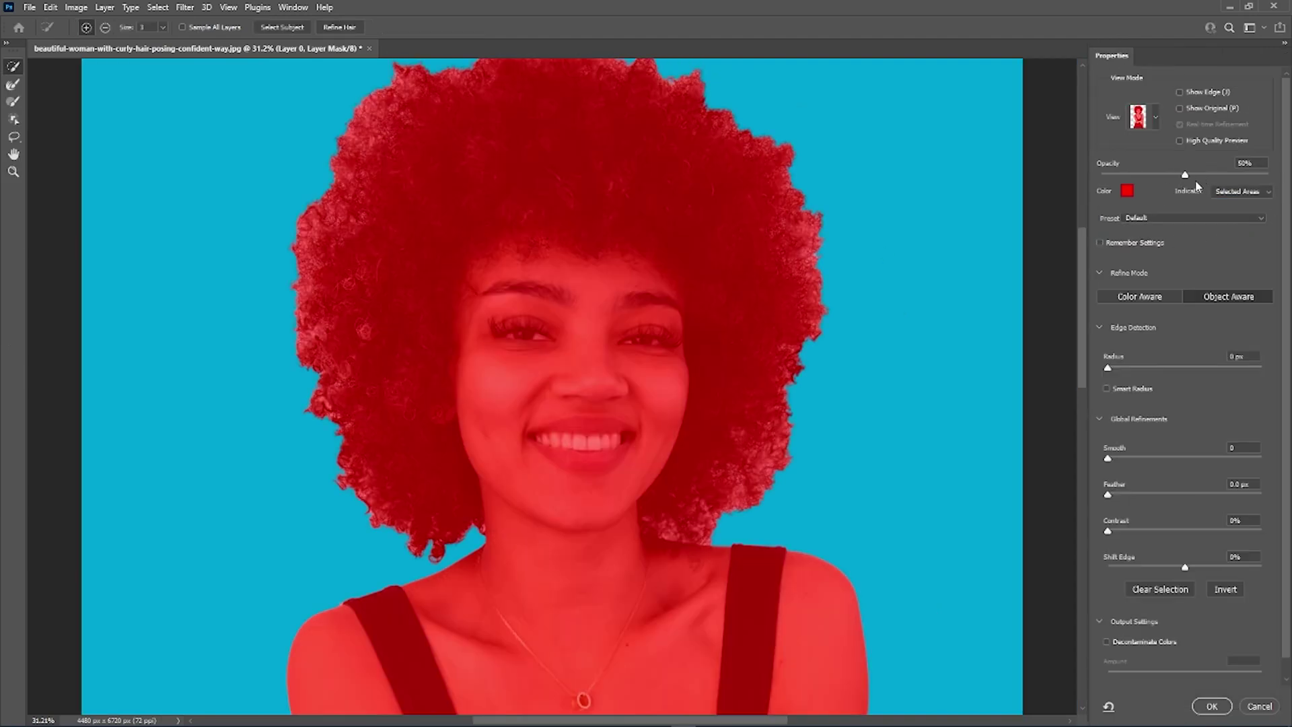
left_click(1223, 195)
left_click(1167, 216)
left_click(350, 29)
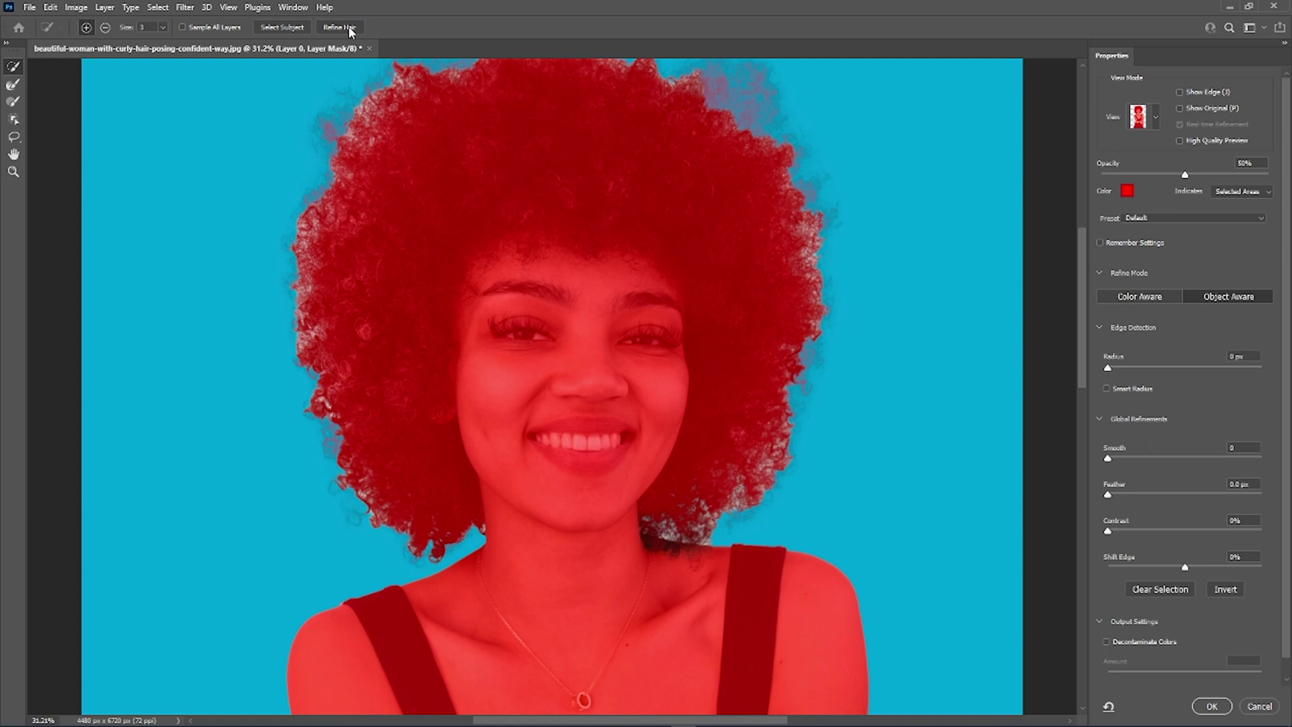
scroll(597, 367, "up", 2)
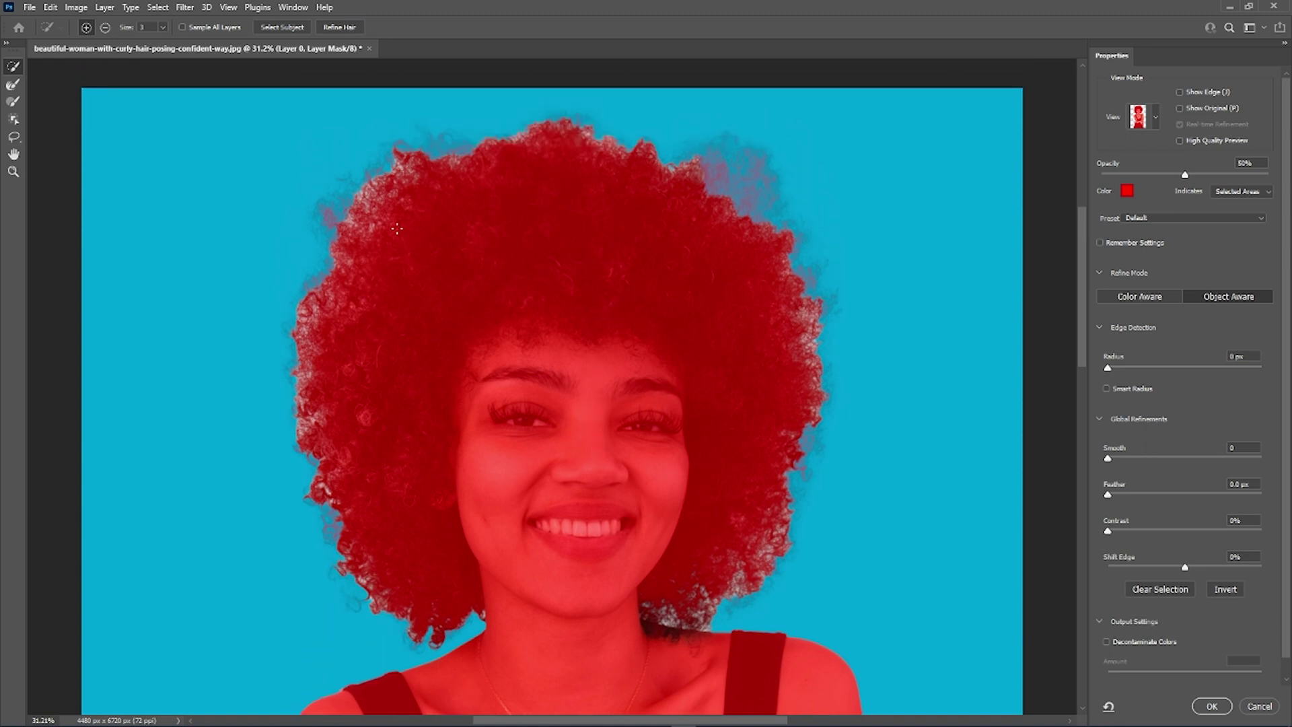
Set the view to Black & White and brush the hair's curly edge with the Refine Edge Brush, enlarged to 200
left_click(1156, 115)
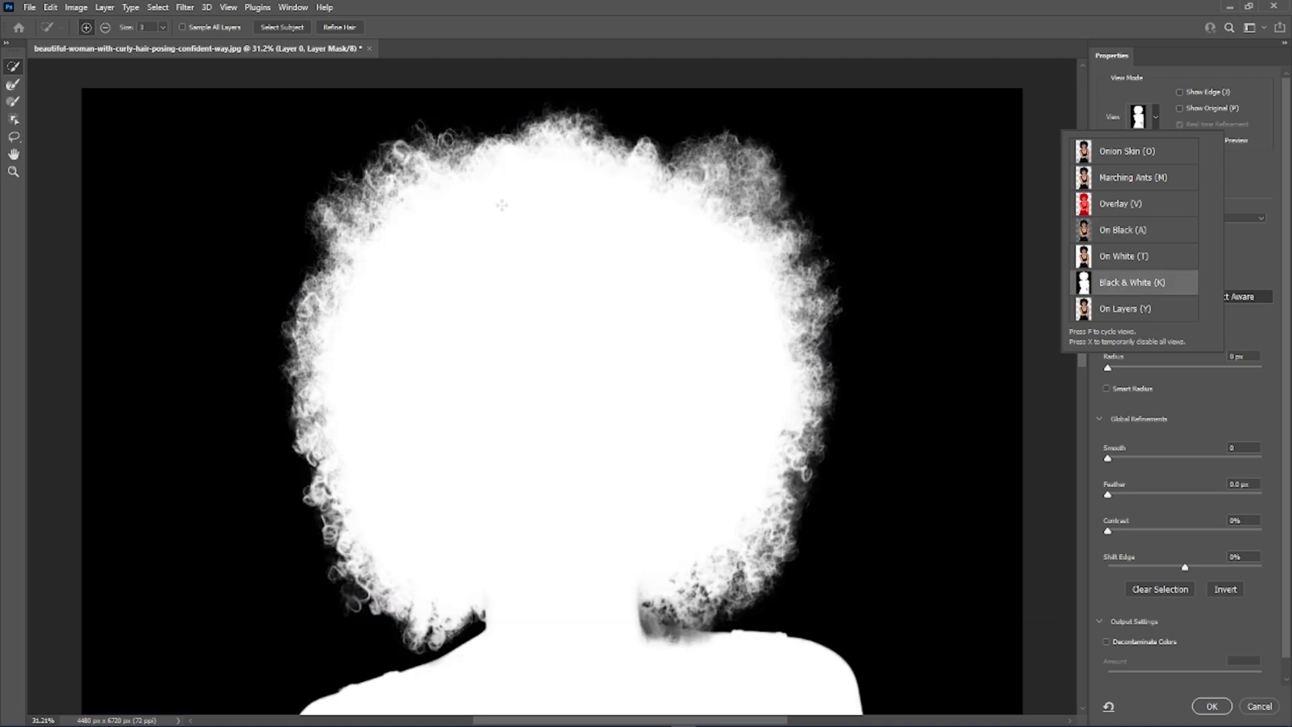
left_click(12, 85)
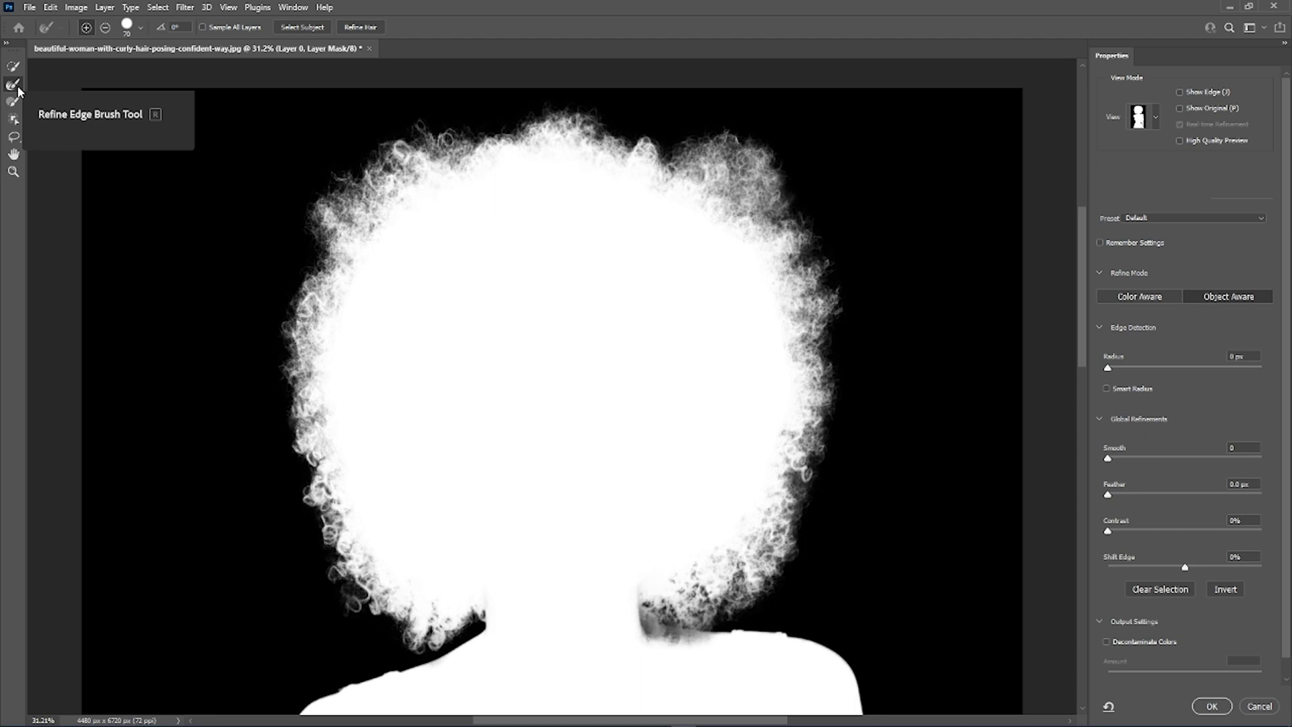
key("bracketright")
key("bracketright")
key("bracketright")
key("bracketright")
key("bracketright")
key("bracketright")
key("bracketright")
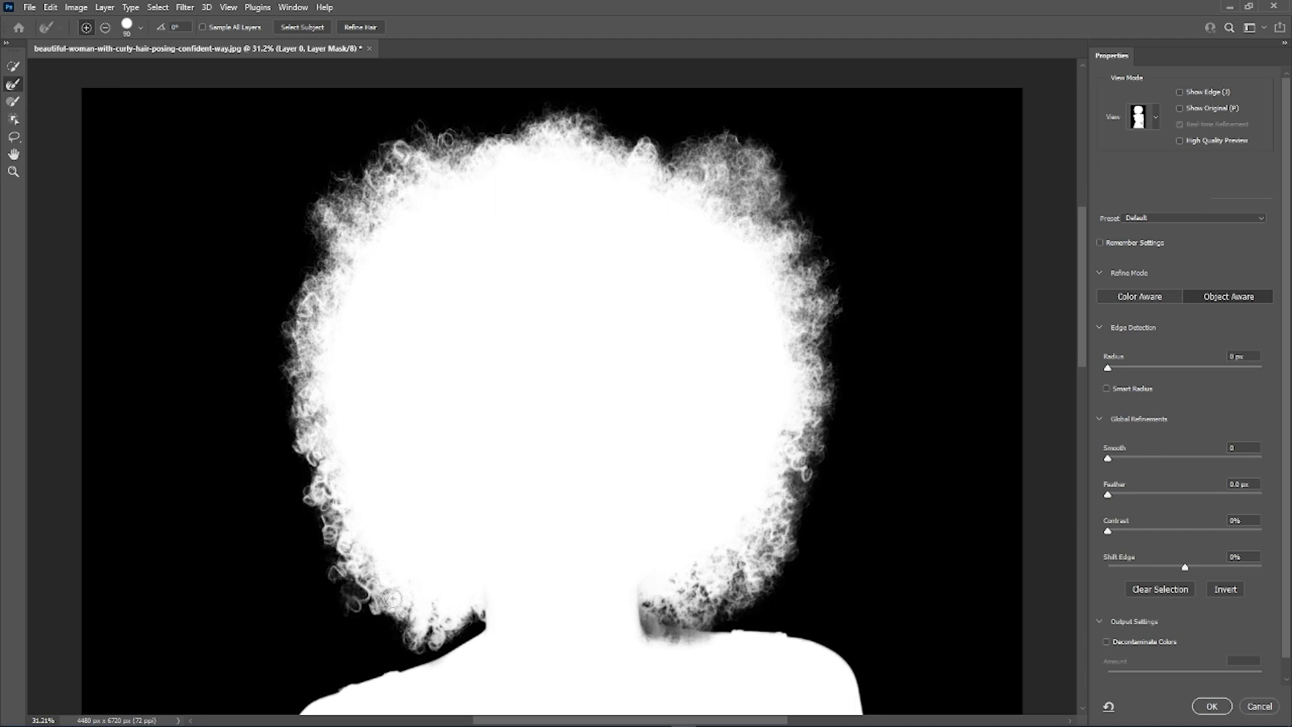
mouse_move(391, 597)
left_mouse_down()
mouse_move(424, 613)
mouse_move(352, 526)
mouse_move(310, 401)
mouse_move(345, 232)
mouse_move(492, 173)
mouse_move(655, 179)
mouse_move(718, 197)
mouse_move(792, 310)
mouse_move(758, 524)
mouse_move(725, 579)
mouse_move(696, 591)
mouse_move(679, 593)
mouse_move(743, 548)
mouse_move(775, 479)
mouse_move(778, 429)
mouse_move(507, 382)
left_mouse_up()
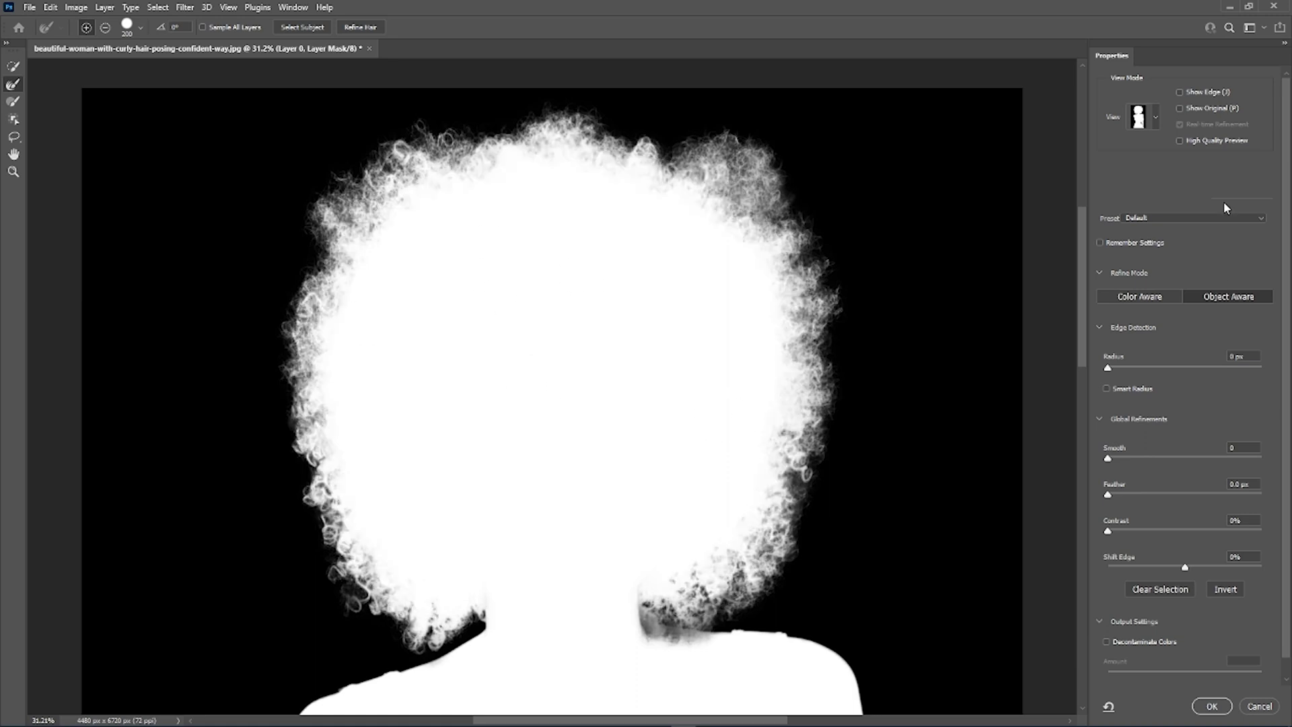
Check the hair in the On Black view and apply the refined edges to the layer mask
left_click(1156, 115)
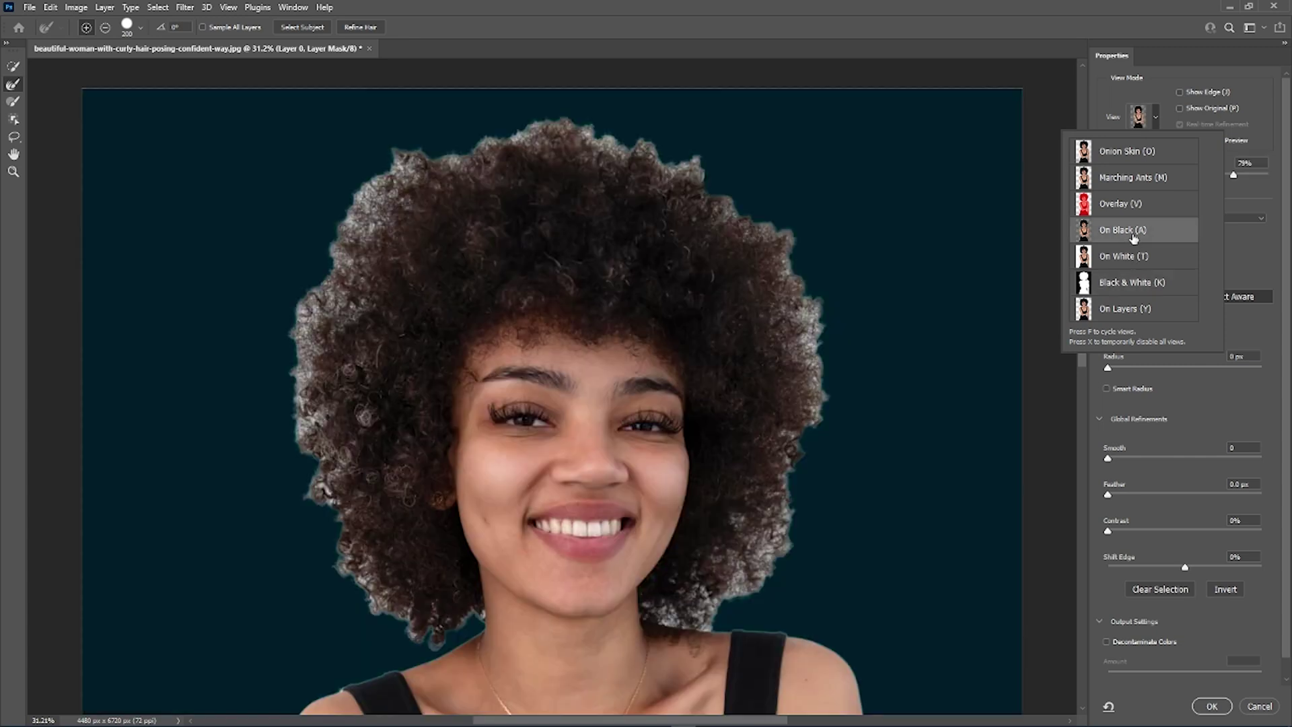
left_click(1125, 230)
left_click(382, 183)
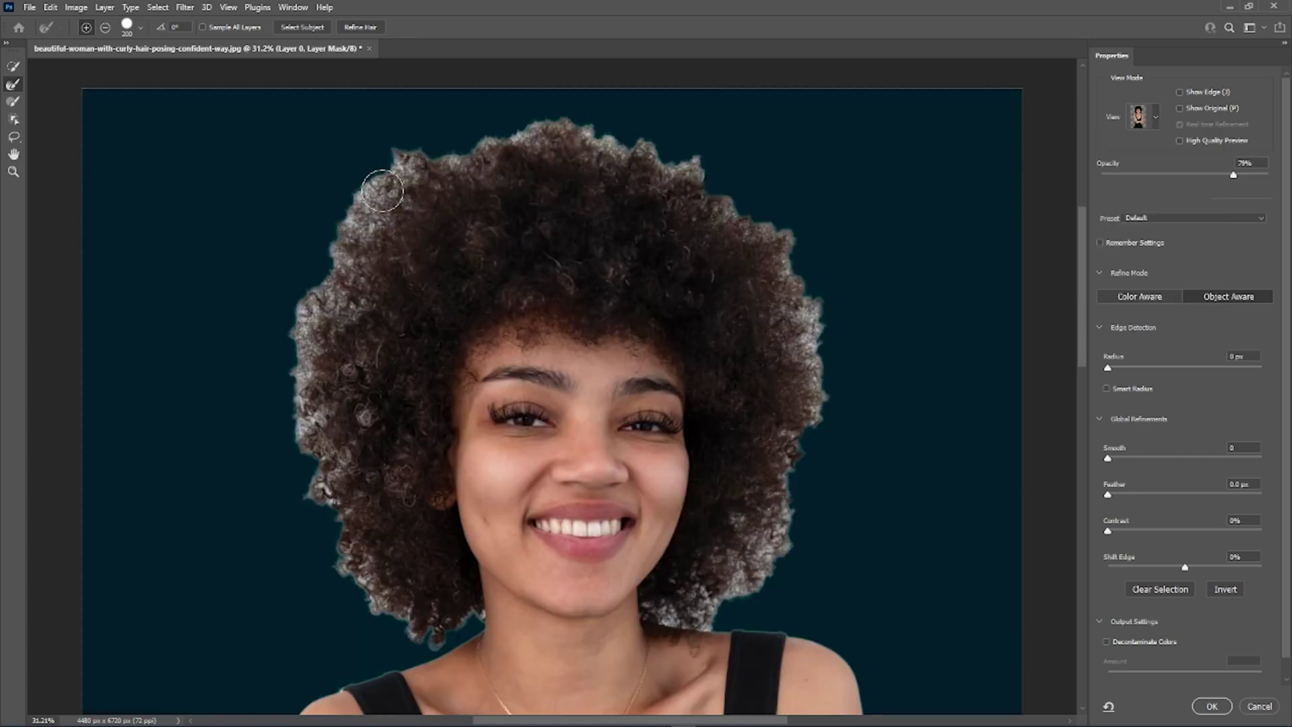
left_click(1211, 706)
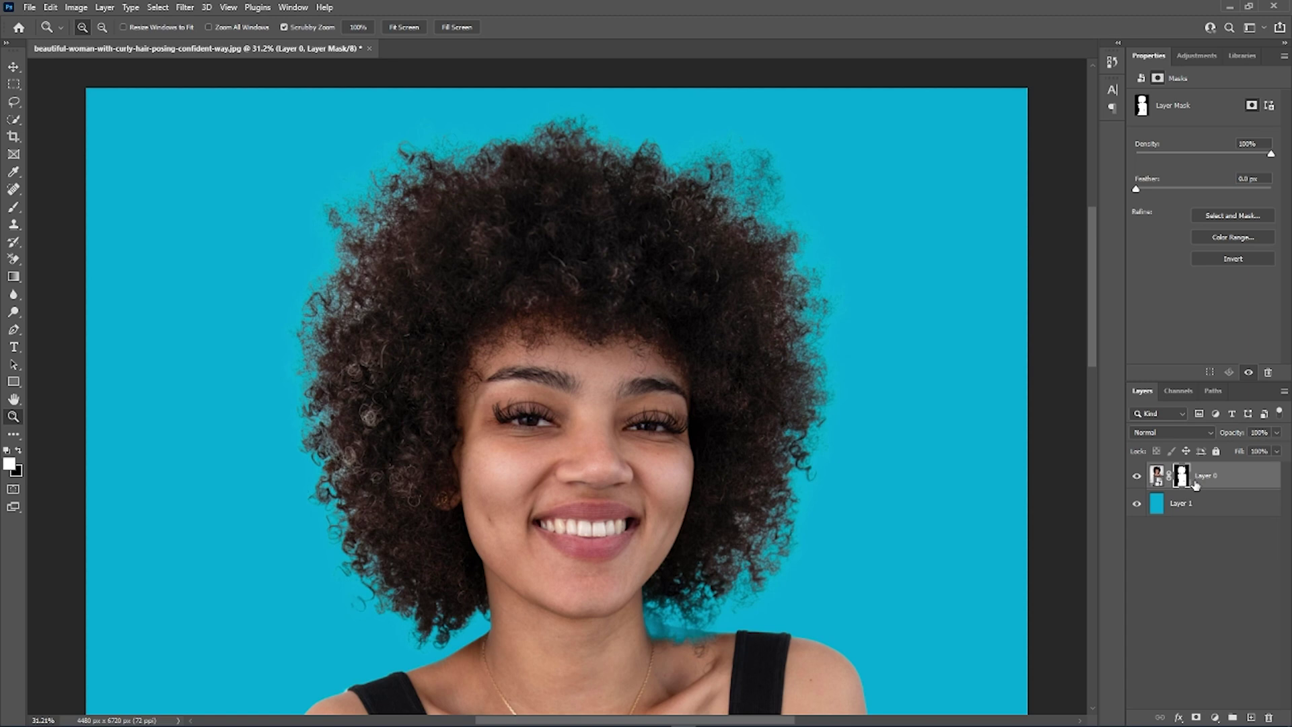
Paint white on the woman's layer mask to restore the missing area where her neck meets her shoulder below the hair
key("b")
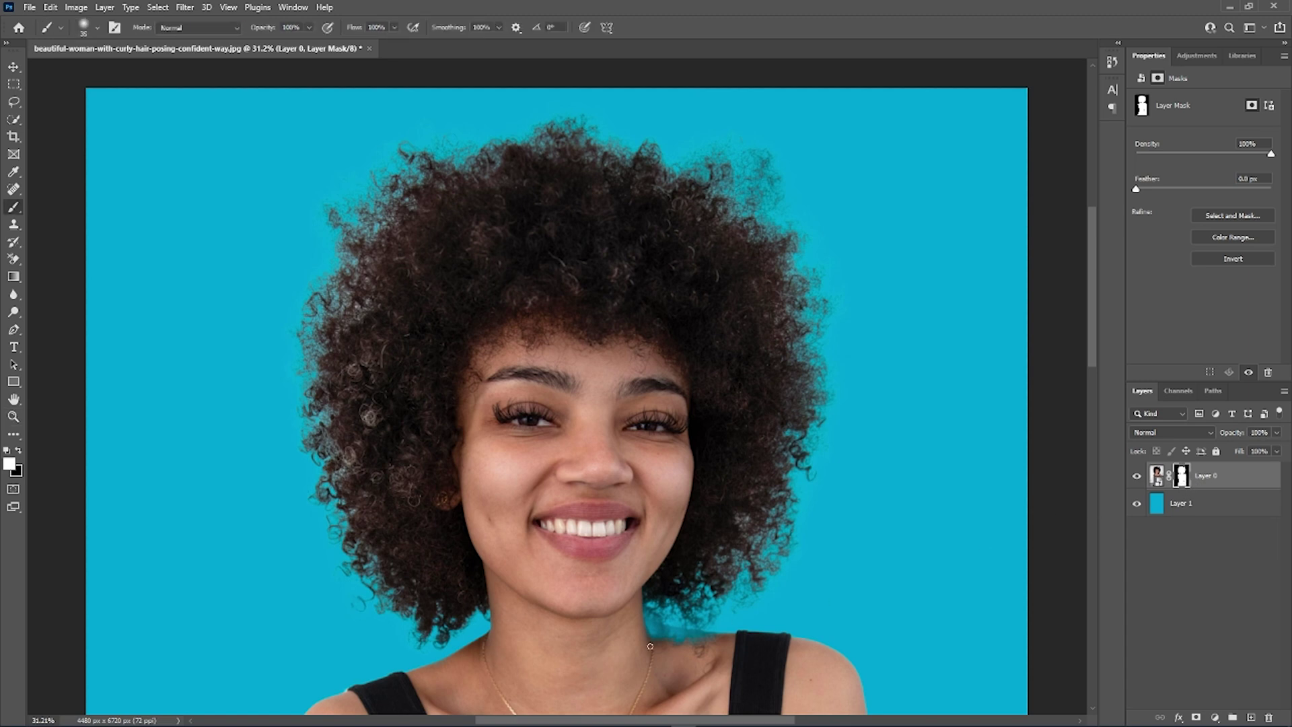
left_click_drag(659, 642, 716, 650)
left_click_drag(602, 630, 749, 655)
left_click_drag(638, 622, 727, 645)
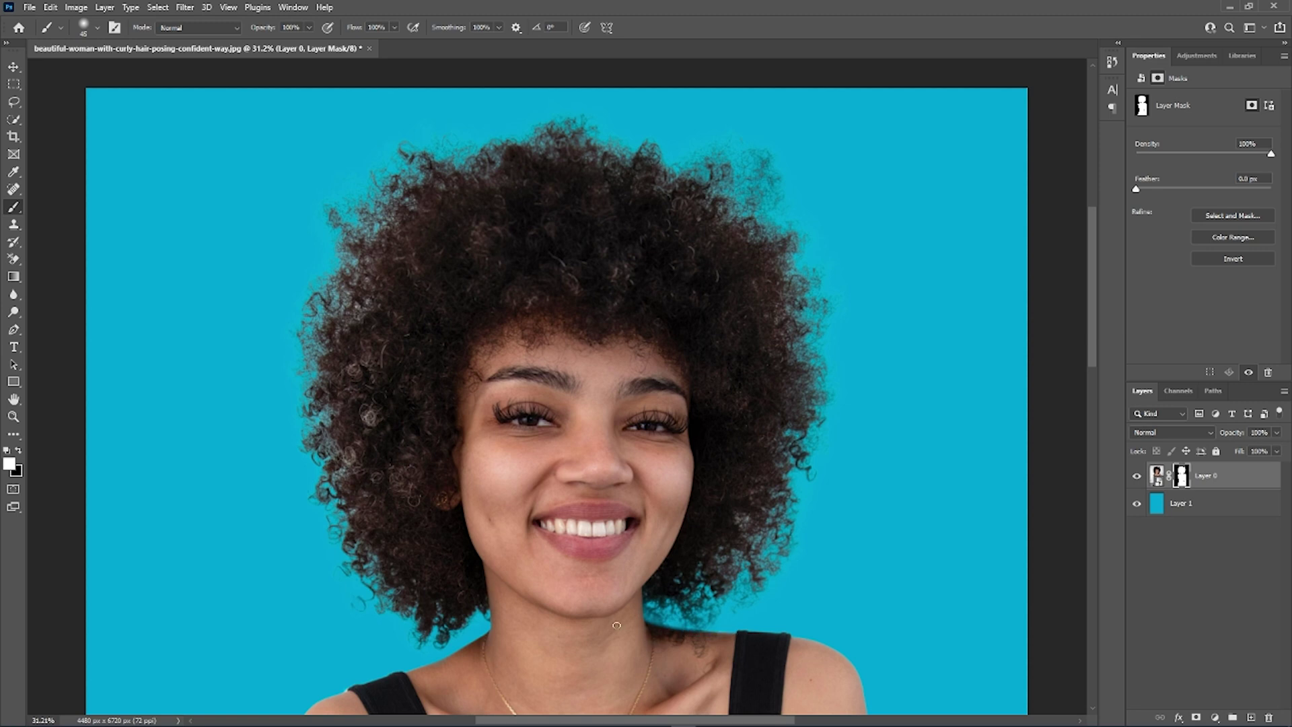
Enlarge the brush to 175, lower its opacity to 28%, and softly paint the mask between the neck, shoulder and lower hair
key("bracketright")
key("bracketright")
key("bracketright")
key("bracketright")
key("bracketright")
key("bracketright")
key("bracketright")
key("bracketright")
left_click(309, 28)
left_click_drag(288, 43, 265, 45)
left_click(652, 647)
mouse_move(634, 626)
left_mouse_down()
mouse_move(693, 644)
mouse_move(689, 614)
mouse_move(704, 651)
mouse_move(636, 619)
mouse_move(708, 551)
left_mouse_up()
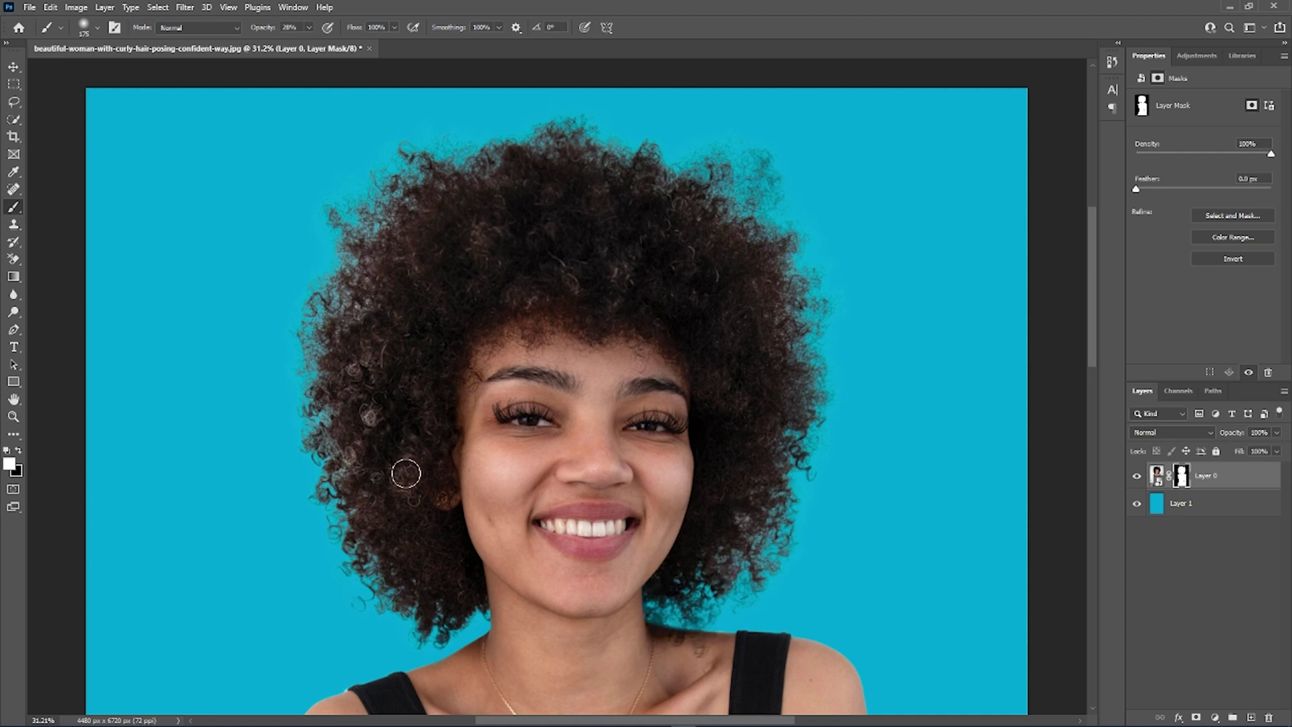
Remove the woman layer's mask and the blue background layer, leaving only the original photo layer
key("ctrl+minus")
key("ctrl+minus")
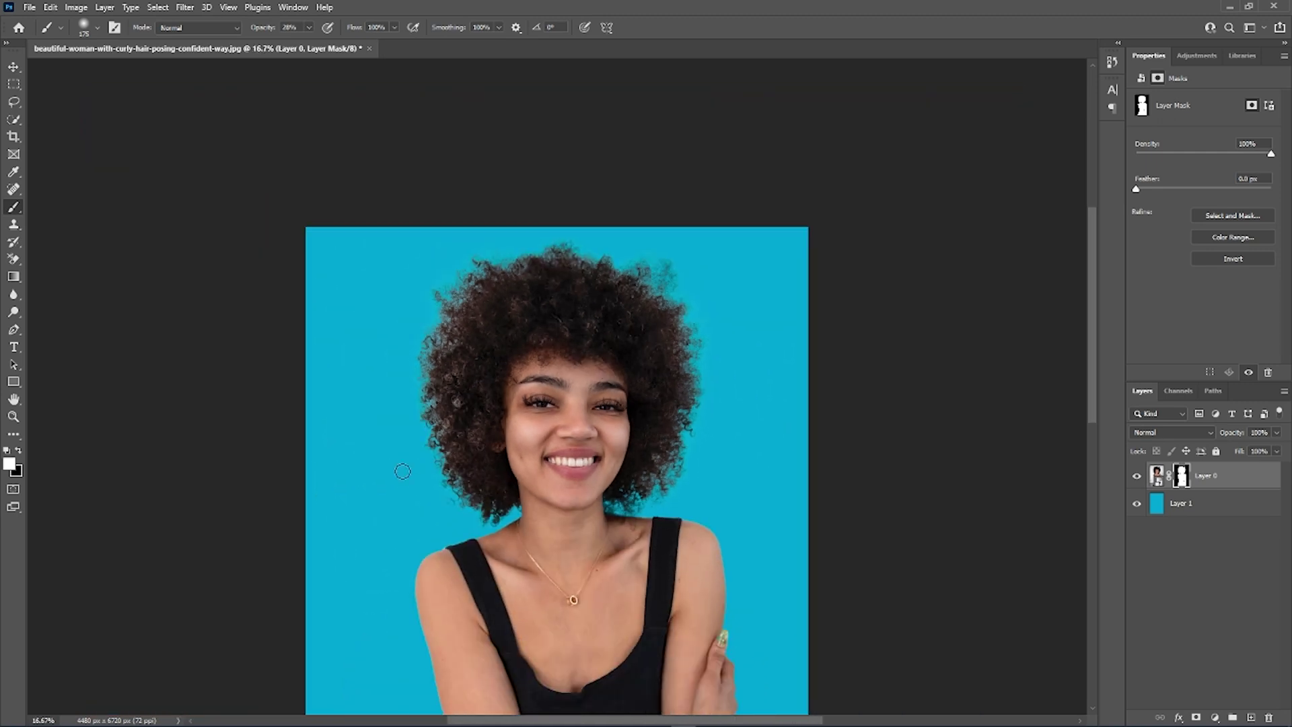
scroll(720, 450, "down", 5)
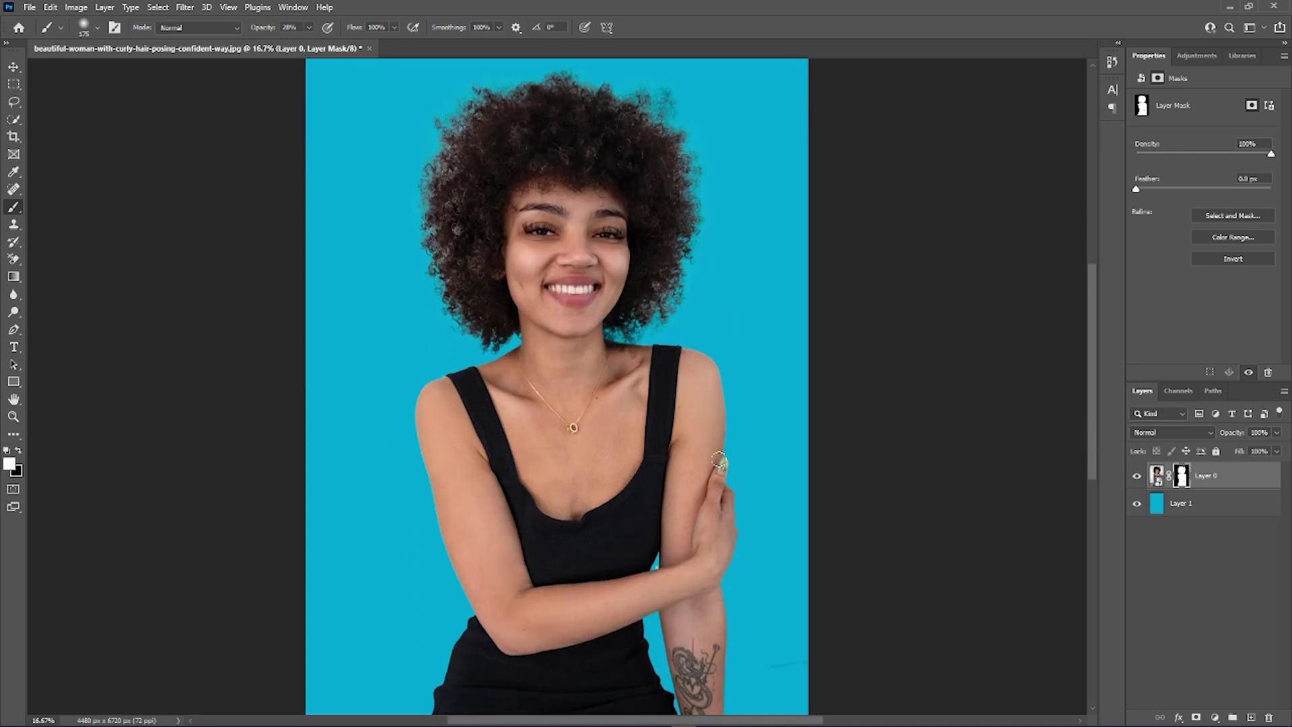
key("ctrl+minus")
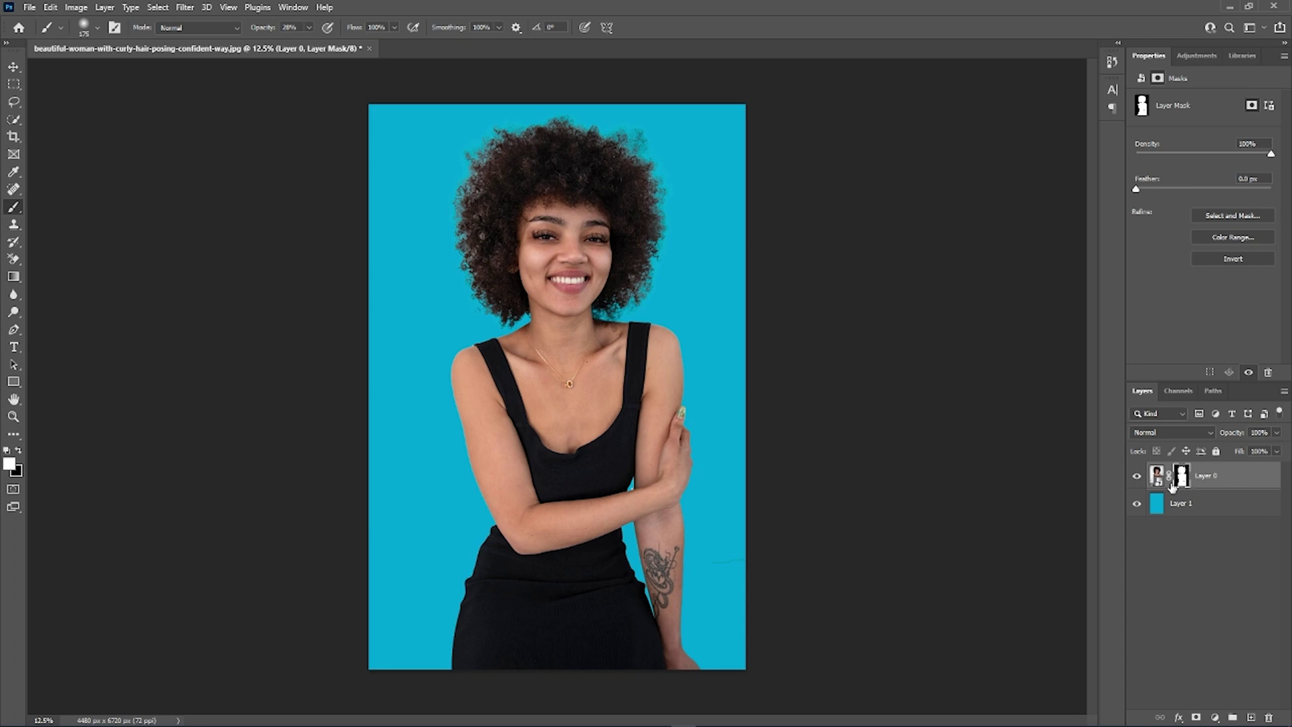
left_click_drag(1182, 482, 1181, 479)
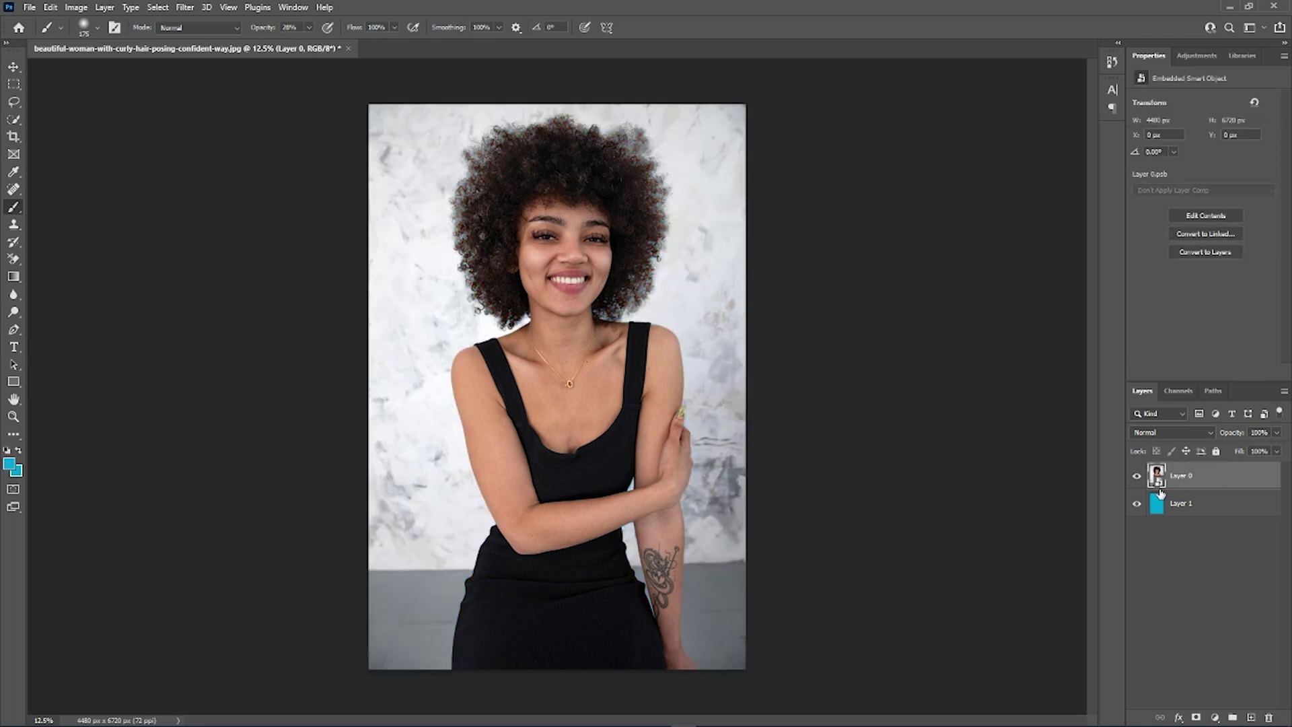
key("ctrl+z")
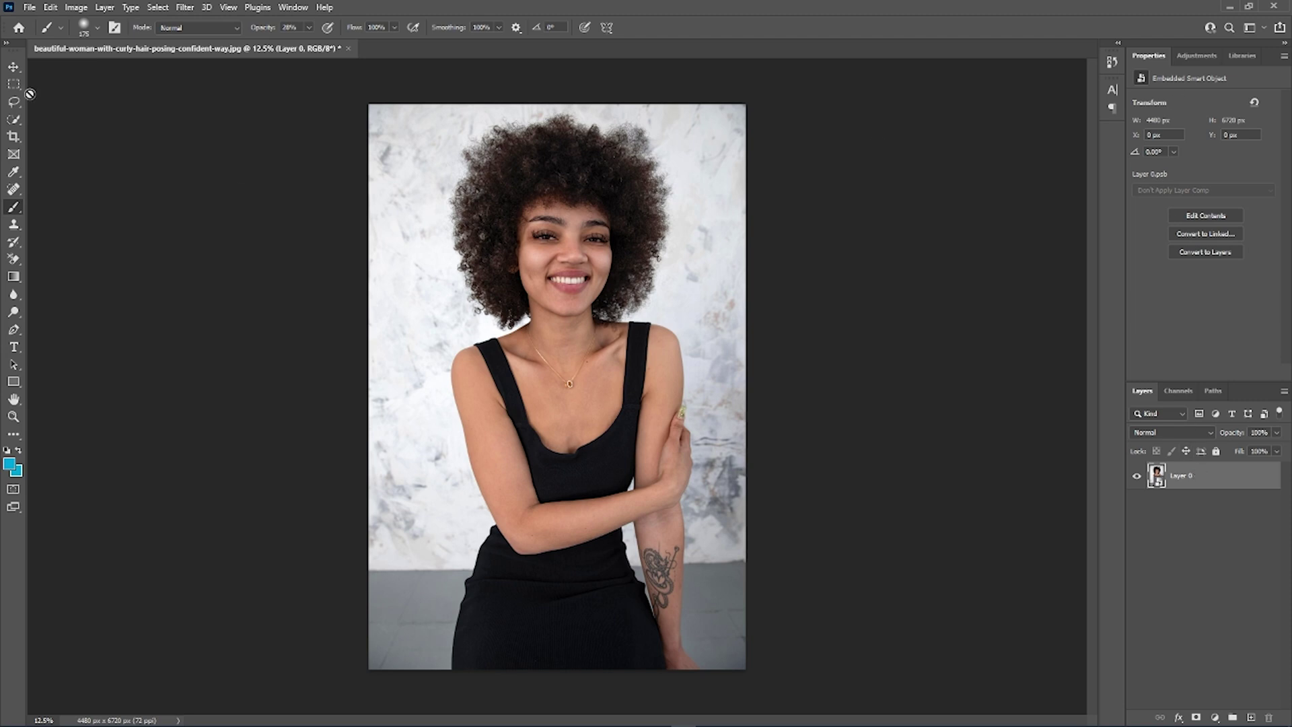
Rasterize the photo layer and cut out the woman with the Remove Background quick action
left_click(13, 67)
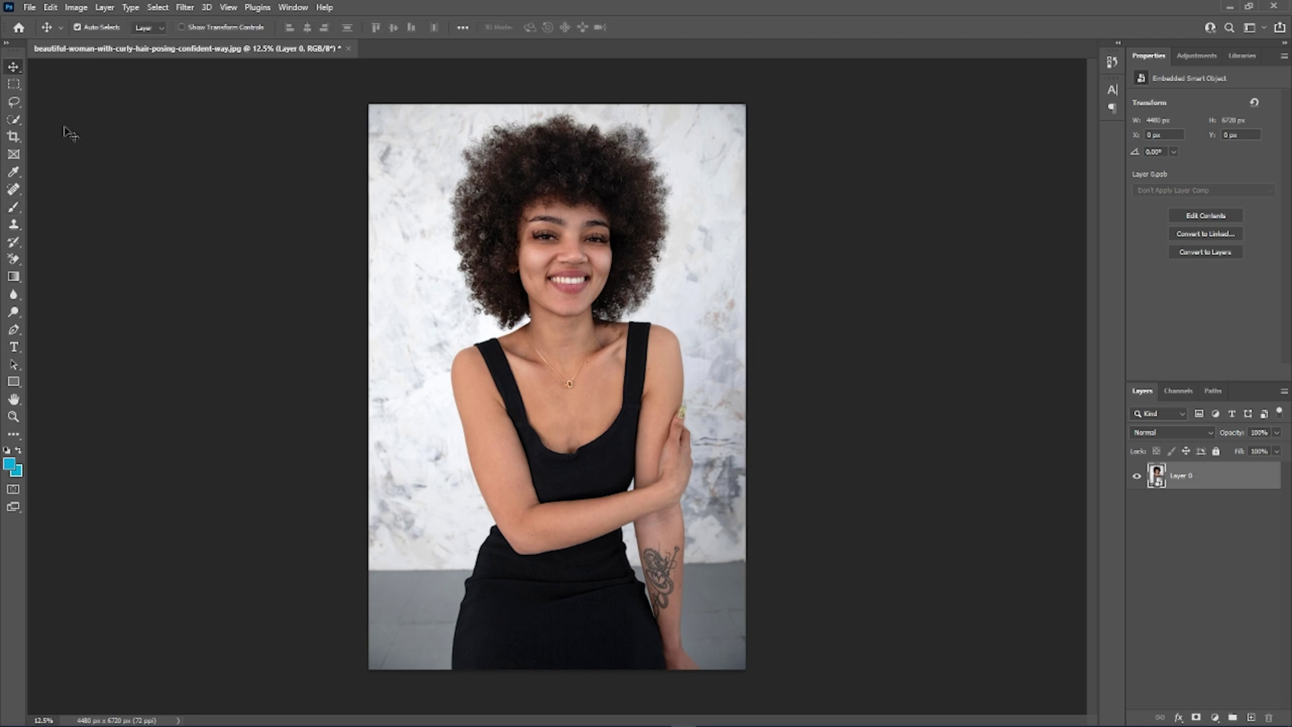
right_click(1195, 473)
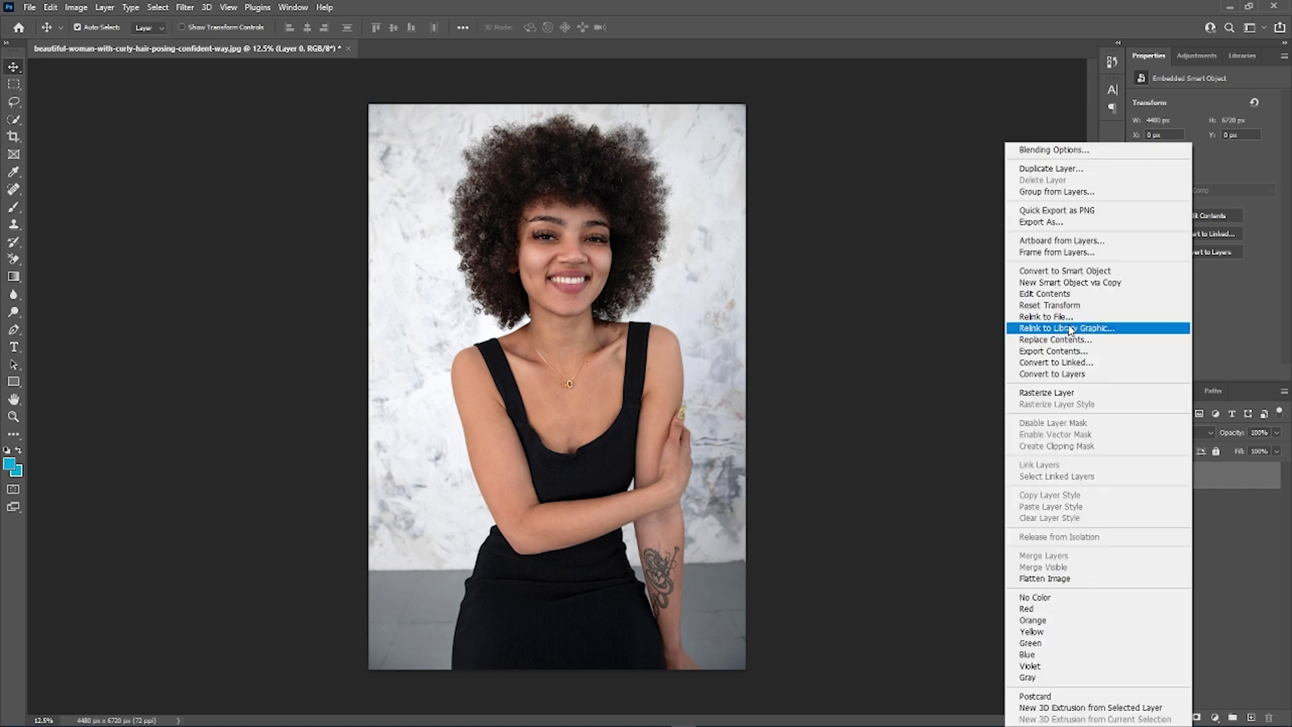
left_click(1067, 393)
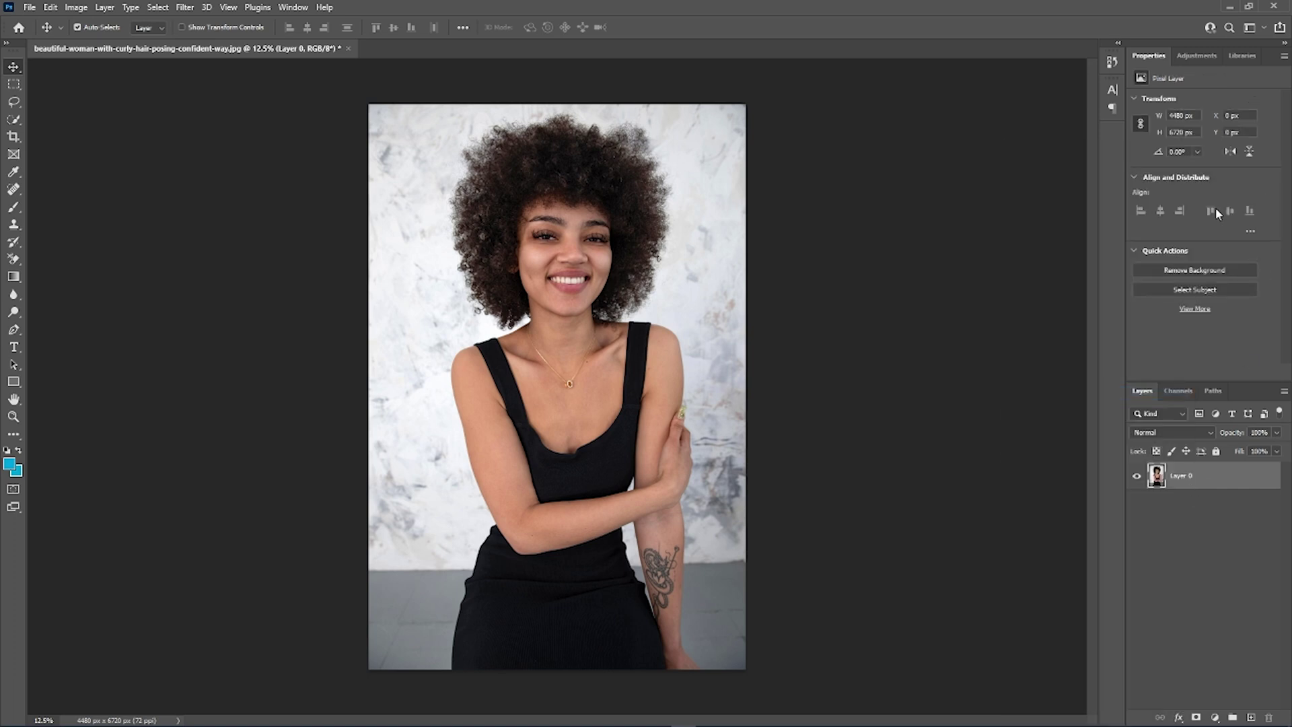
left_click(1179, 272)
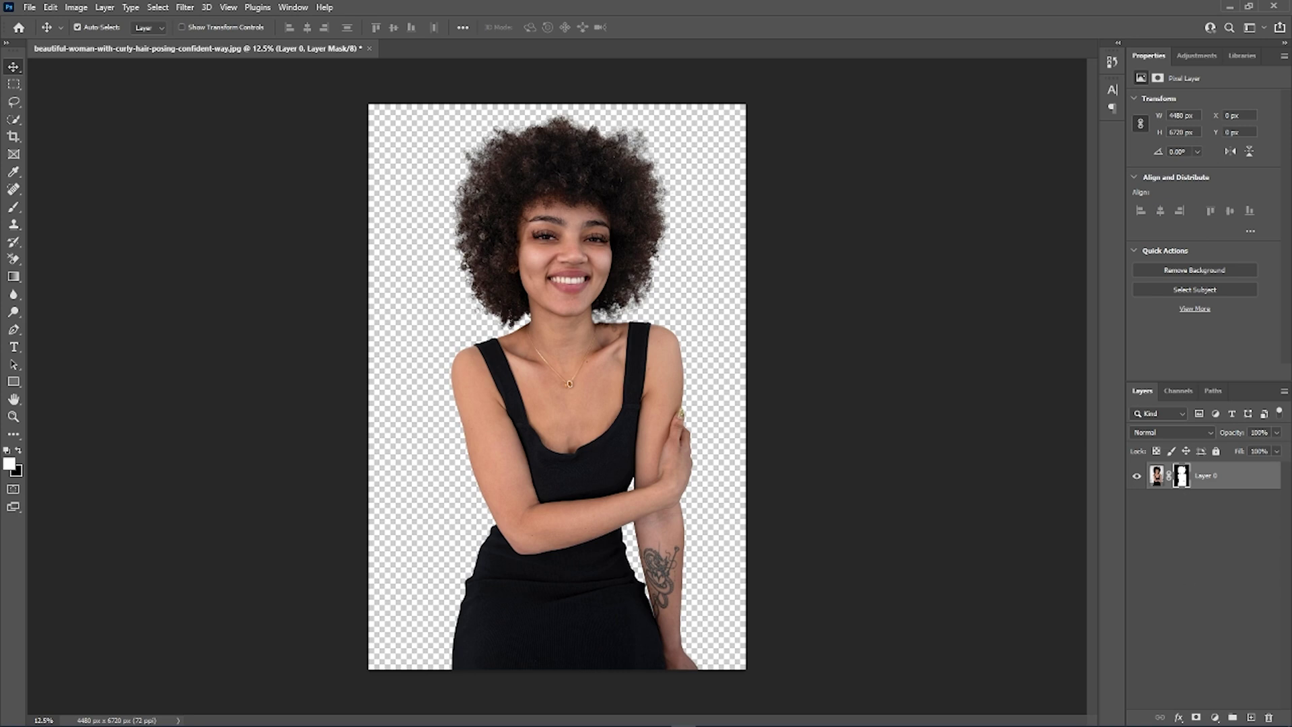
Add a new layer beneath the woman layer, set the foreground colour to green #3bffa5, and fill the layer with it
left_click(1251, 717)
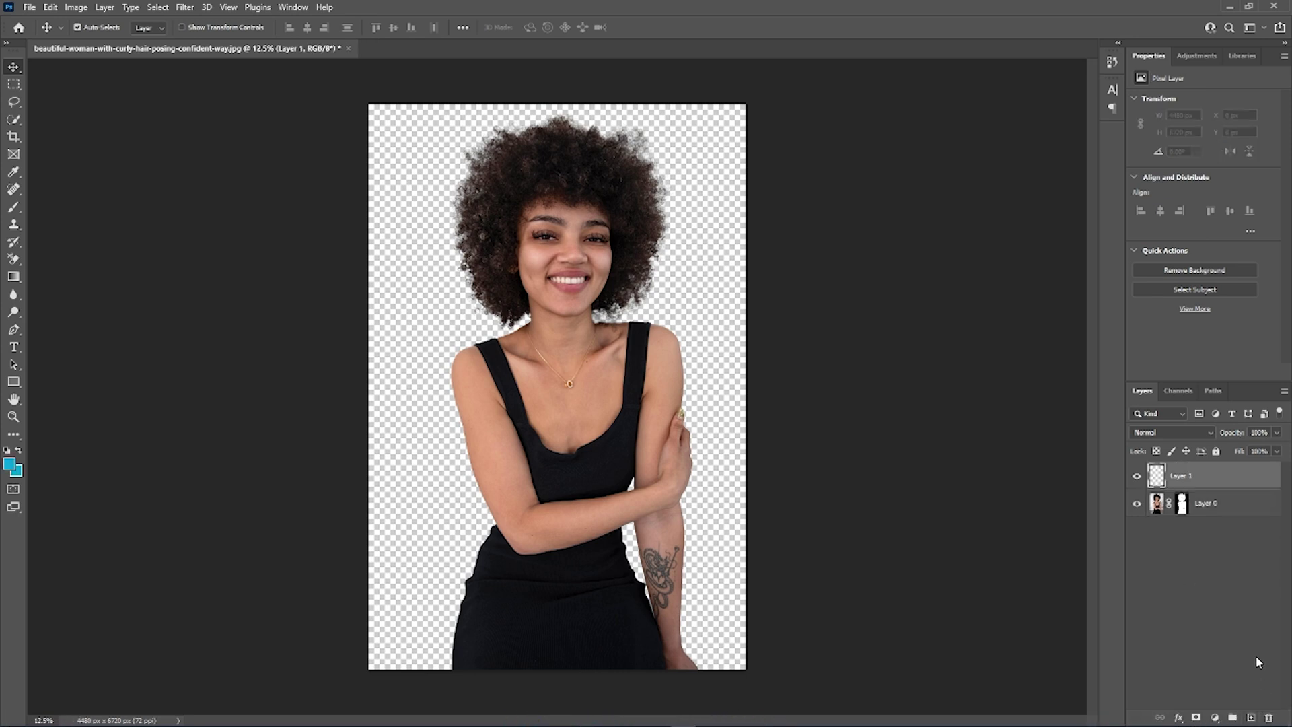
key("ctrl+bracketleft")
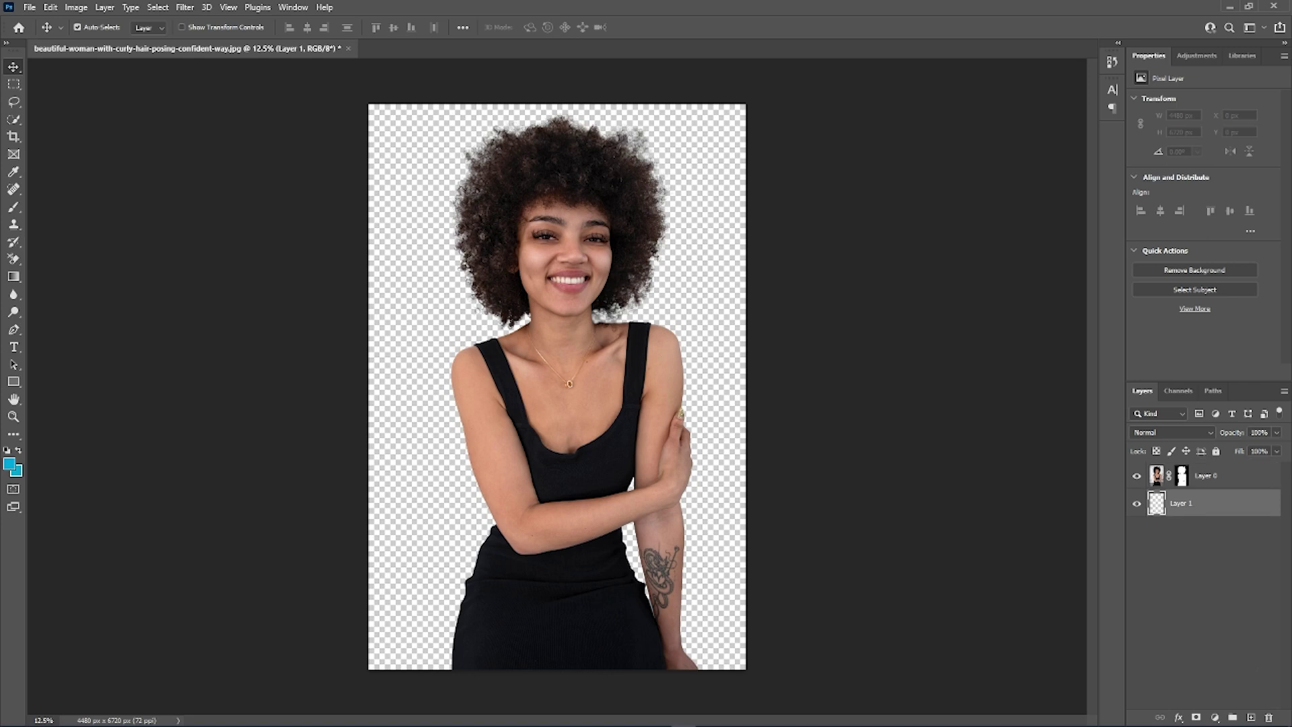
left_click(11, 464)
left_click(654, 280)
left_click_drag(654, 284, 654, 270)
left_click(599, 172)
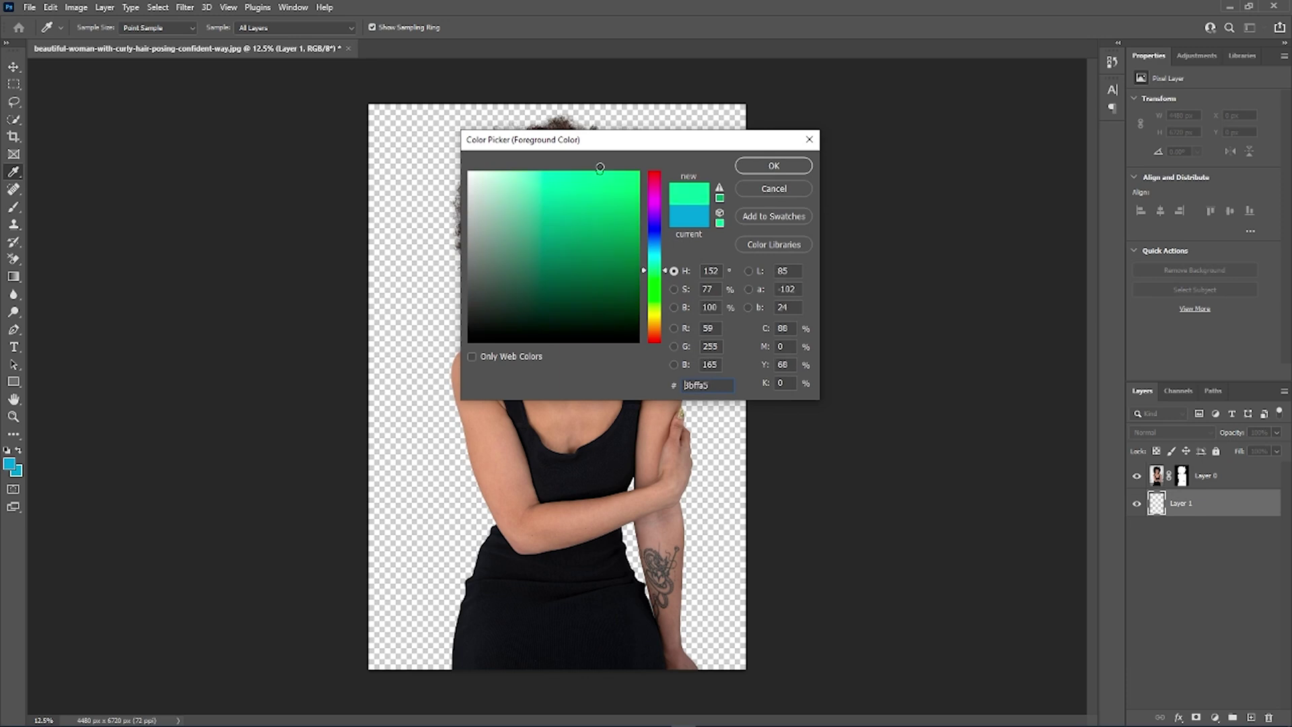
left_click(748, 166)
key("alt+BackSpace")
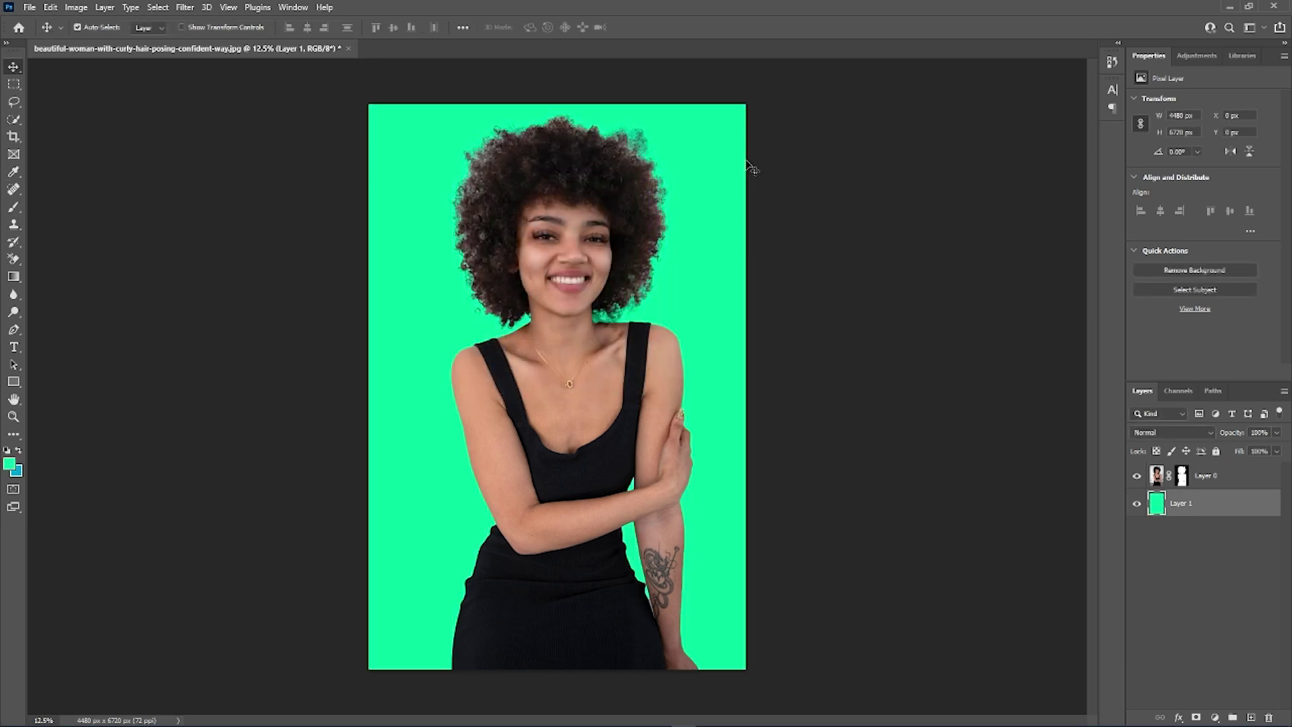
Brush white at 28% opacity on the woman's layer mask where the lower hair meets her neck and shoulder
key("z")
left_click_drag(614, 173, 662, 227)
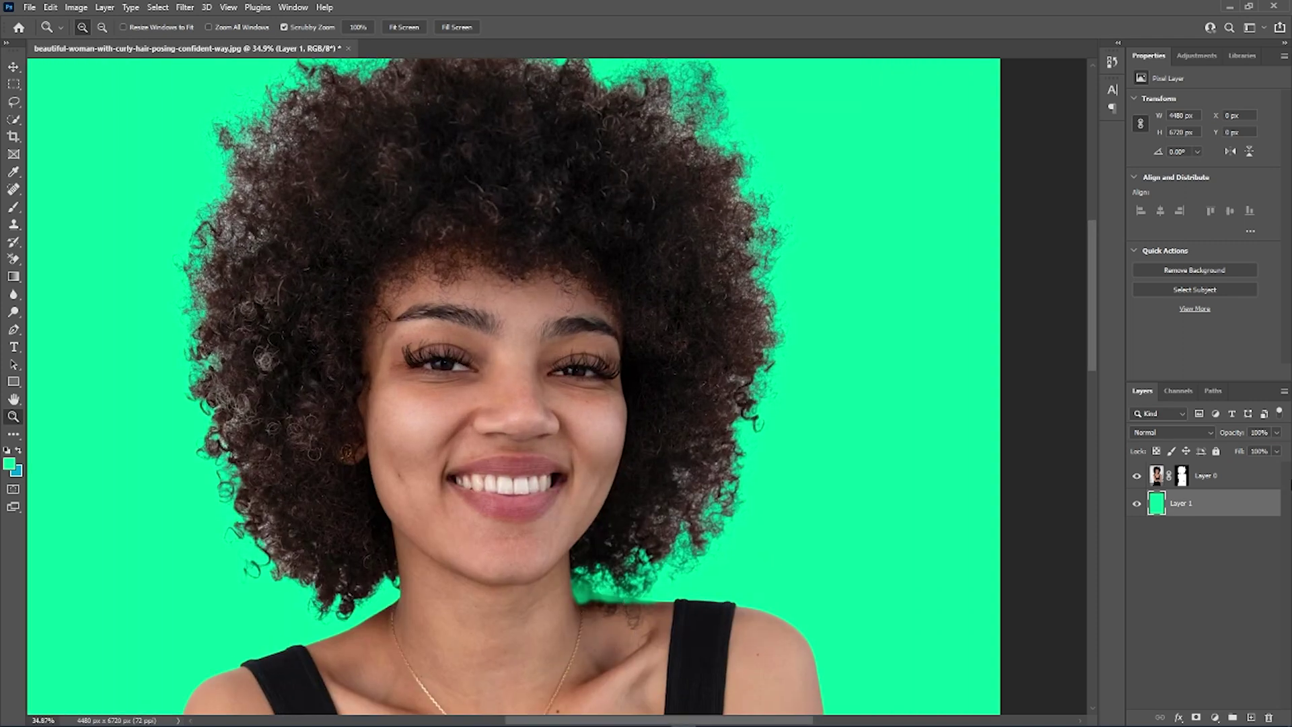
left_click(1182, 478)
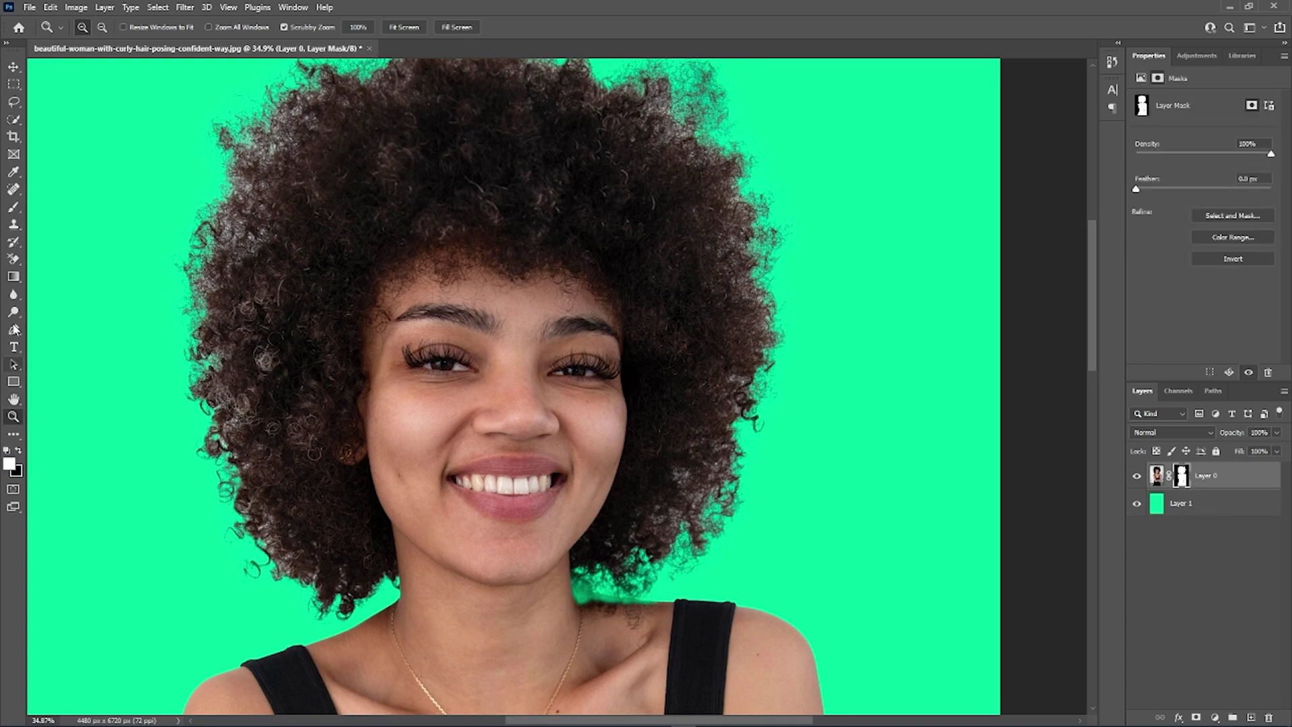
key("b")
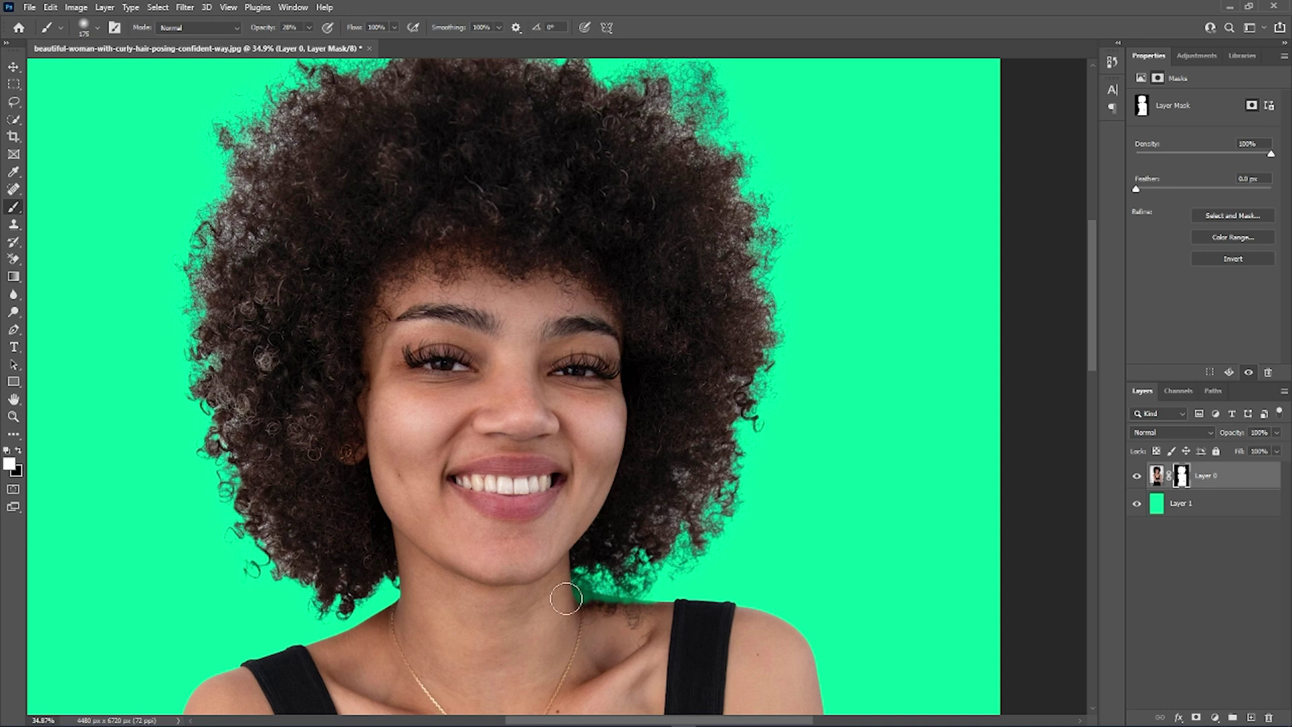
mouse_move(587, 597)
left_mouse_down()
mouse_move(639, 609)
mouse_move(602, 602)
left_mouse_up()
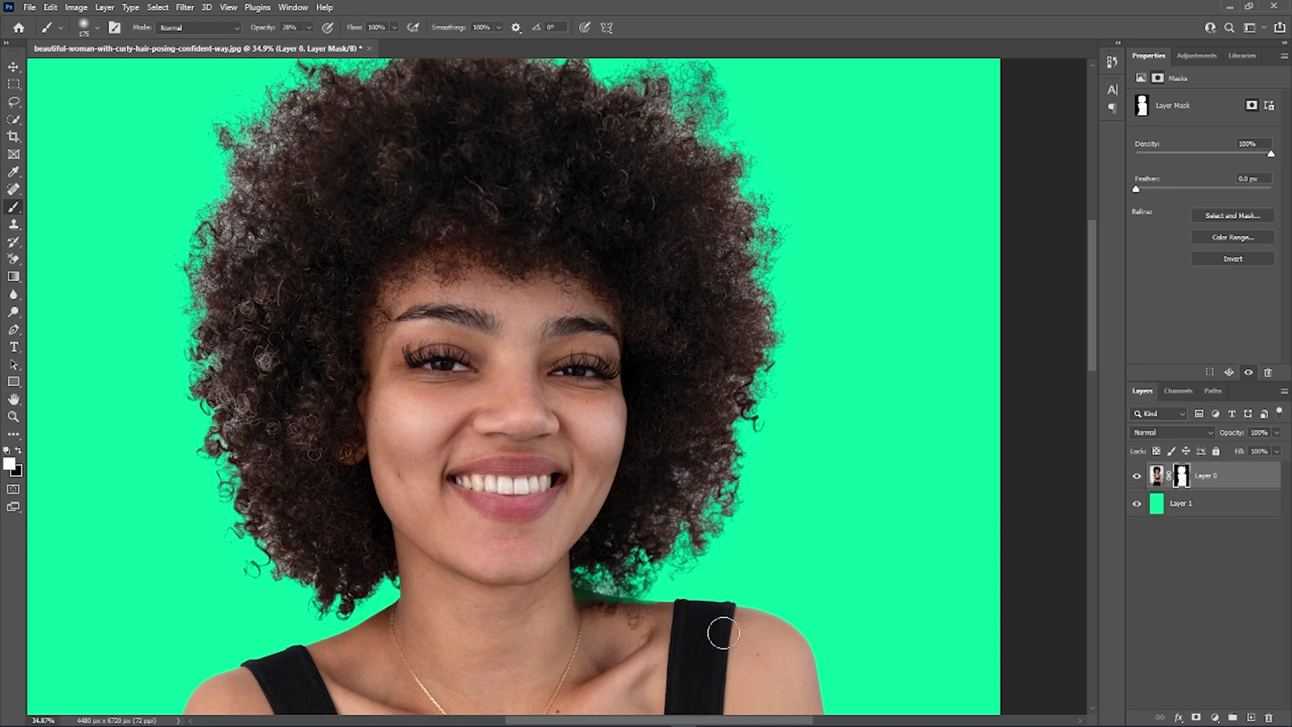
Delete the green background layer and the woman layer's mask
scroll(715, 636, "down", 4)
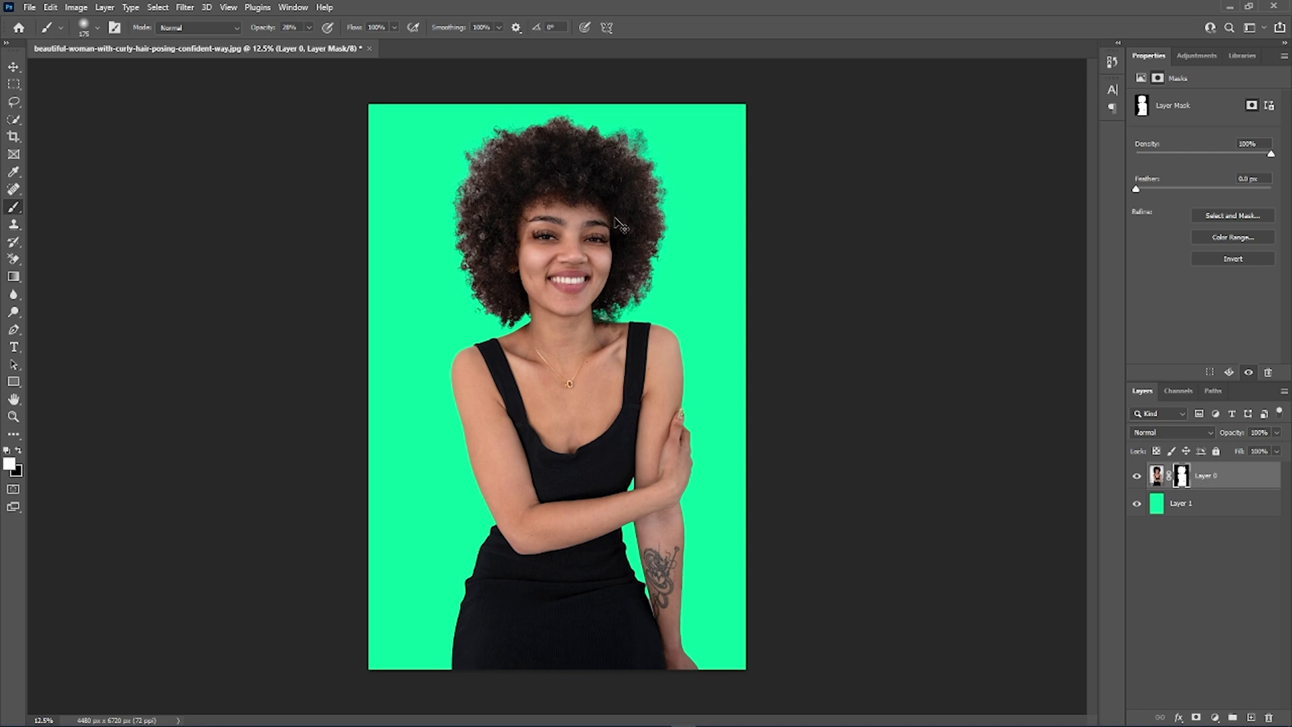
left_click(1186, 505)
key("Delete")
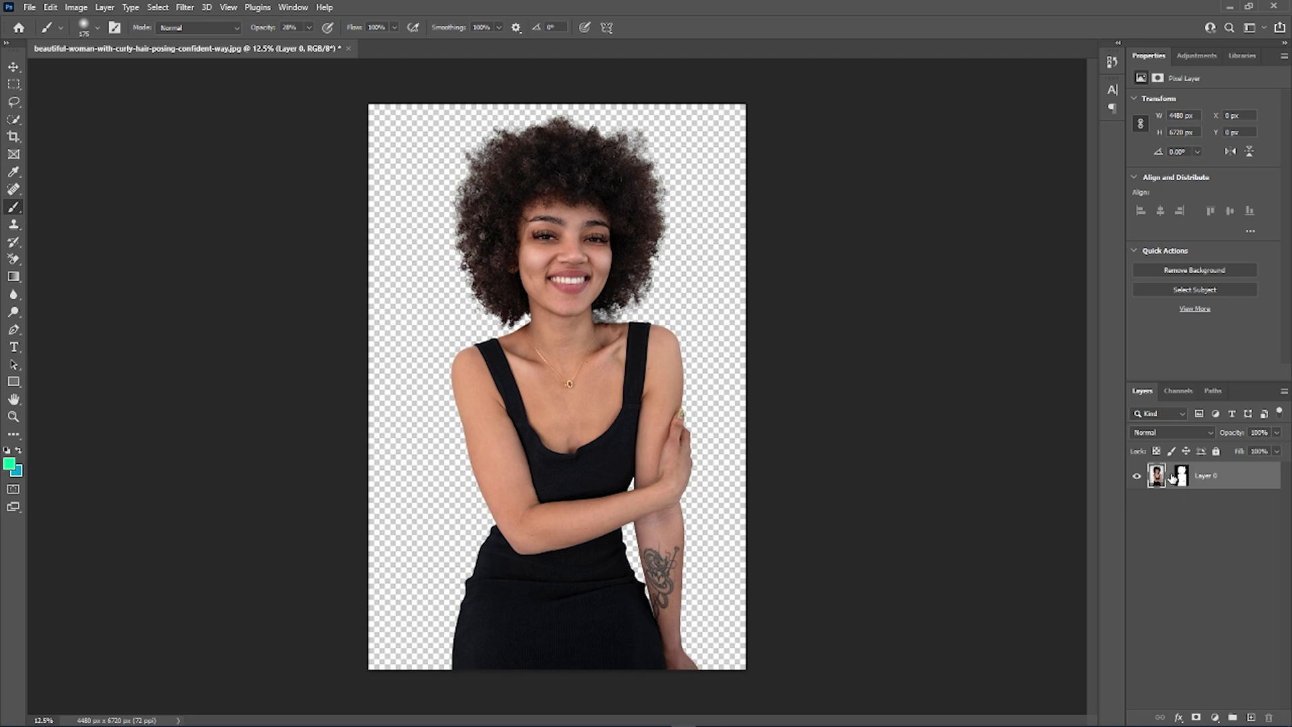
left_click(1181, 476)
key("Delete")
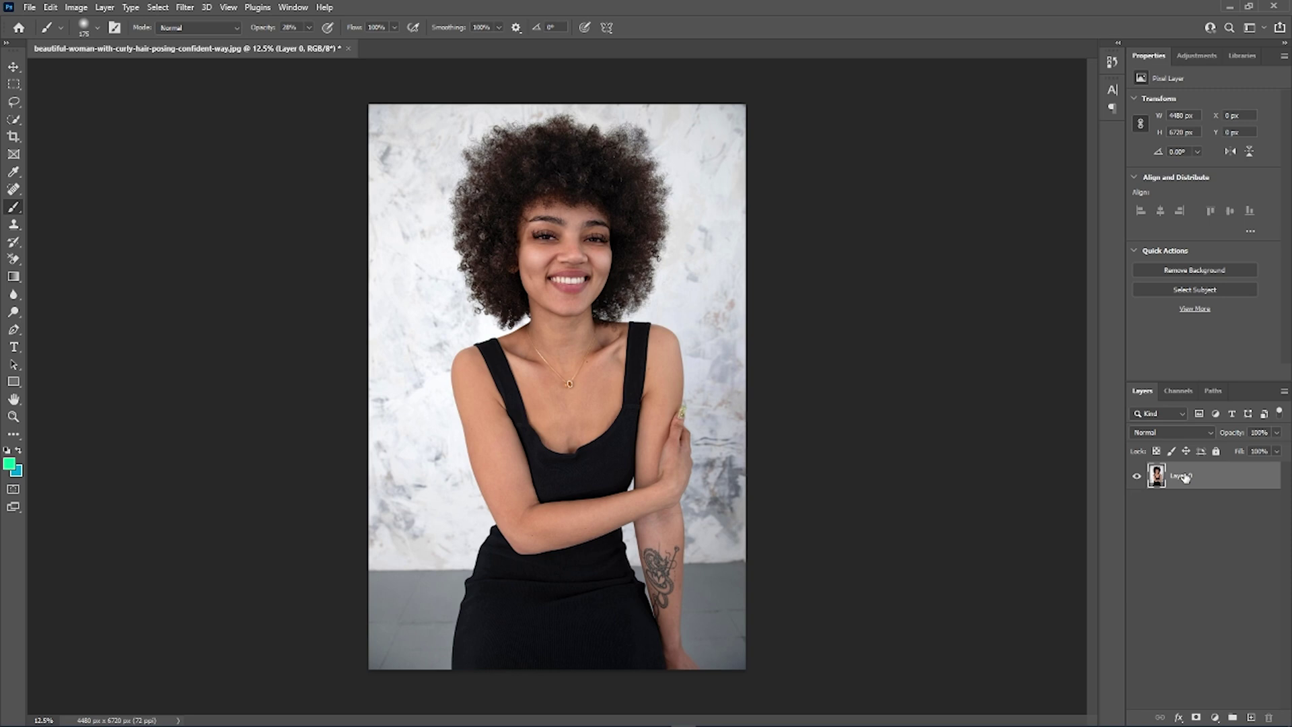
Convert the photo layer to a Smart Object
left_click(13, 67)
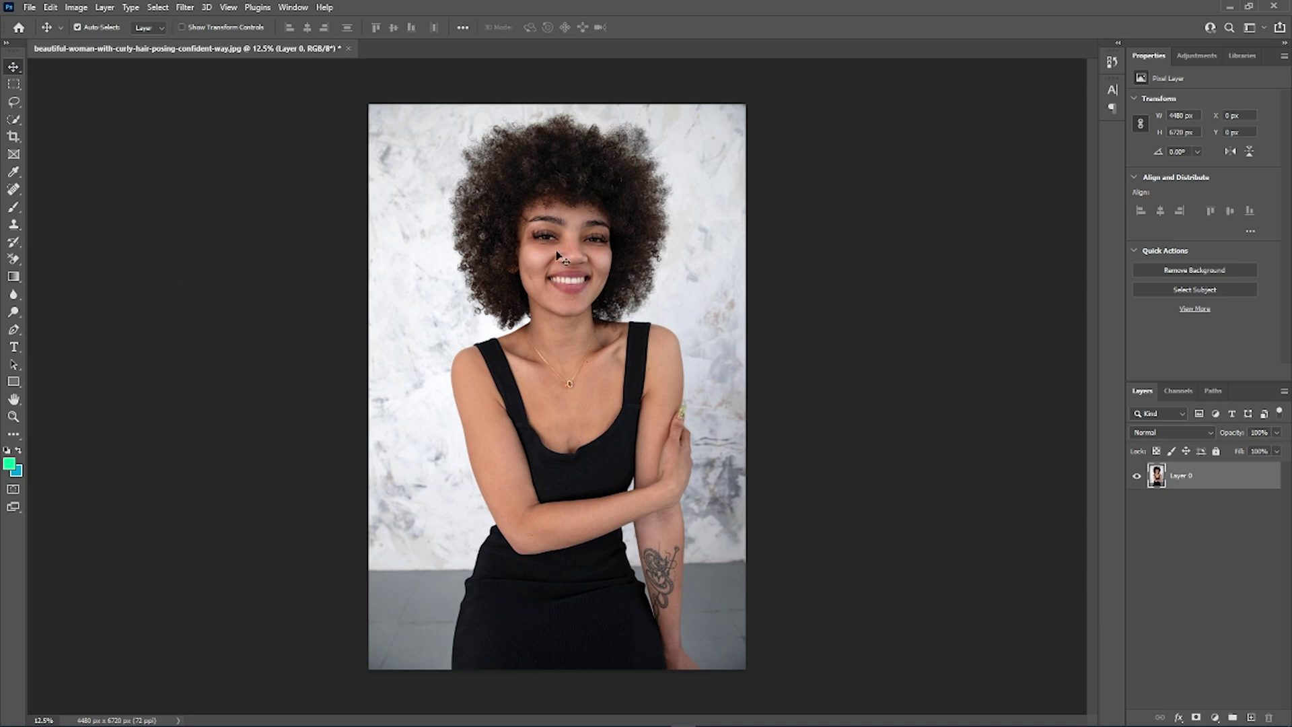
right_click(1190, 473)
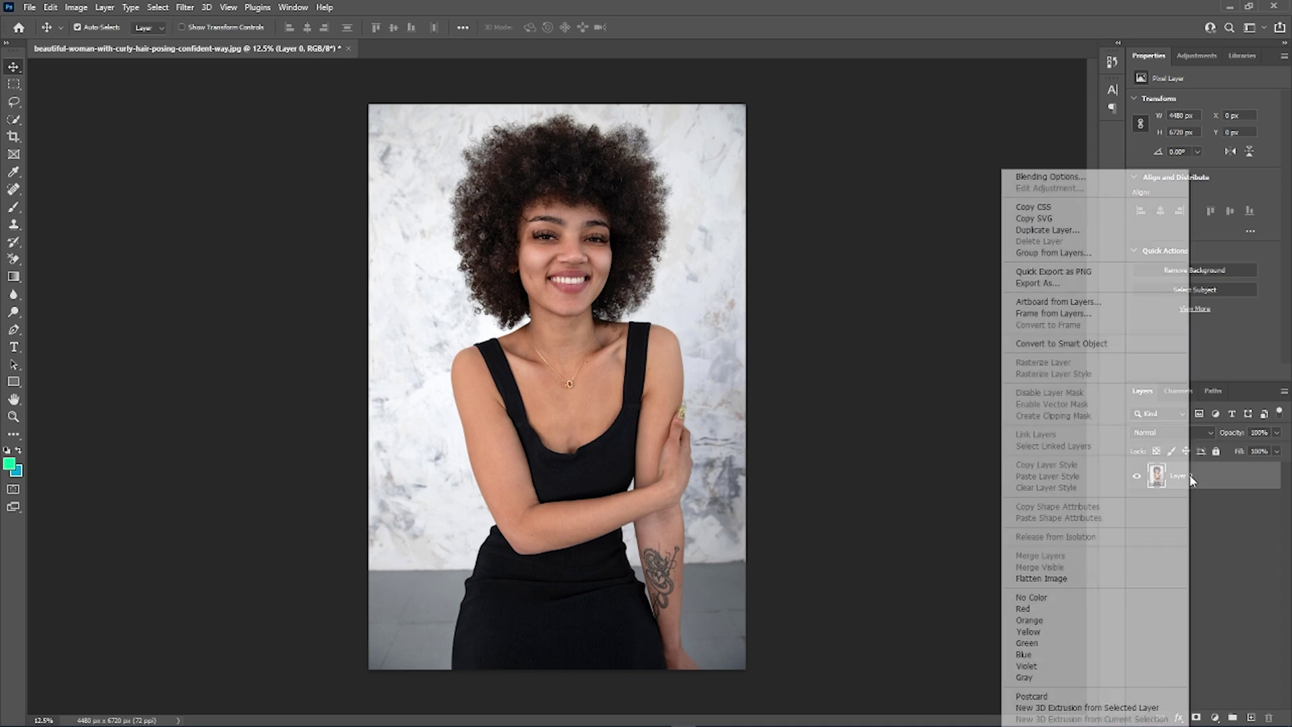
left_click(1060, 344)
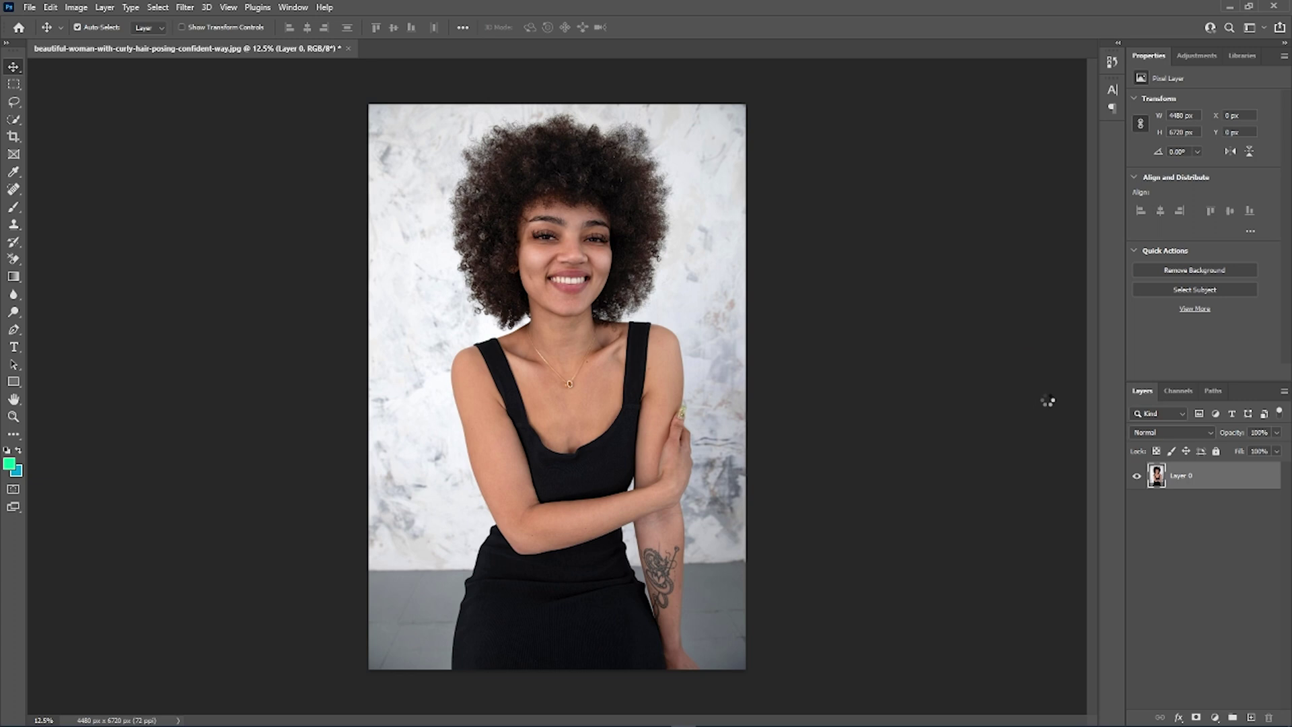
Select the woman with Select Subject and turn the selection into a layer mask
left_click(14, 122)
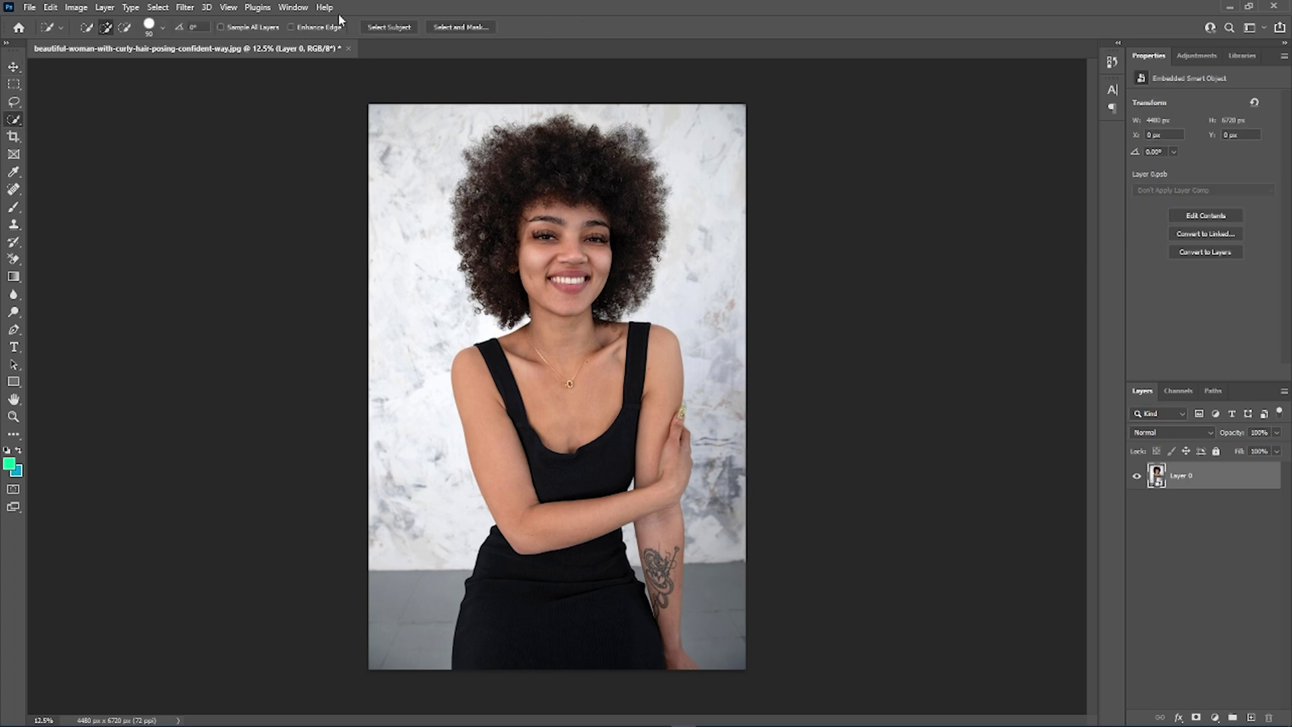
left_click(400, 27)
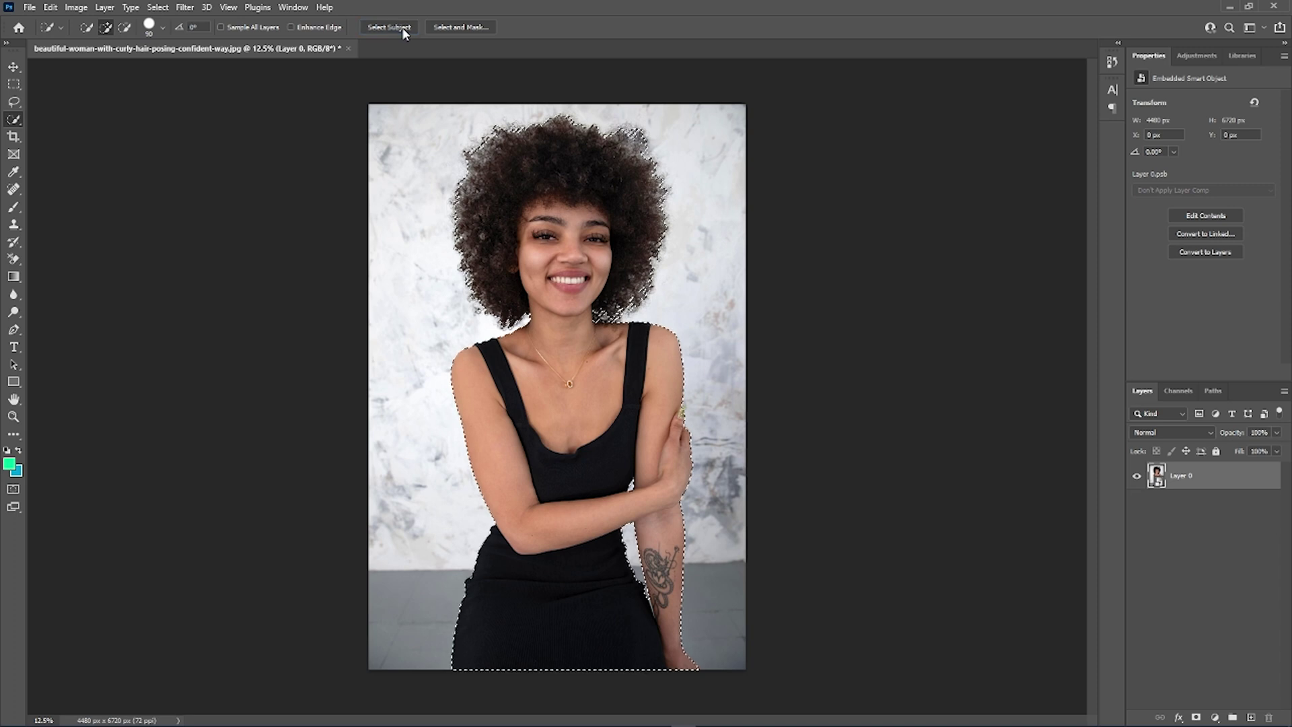
mouse_move(1205, 720)
left_click(1196, 718)
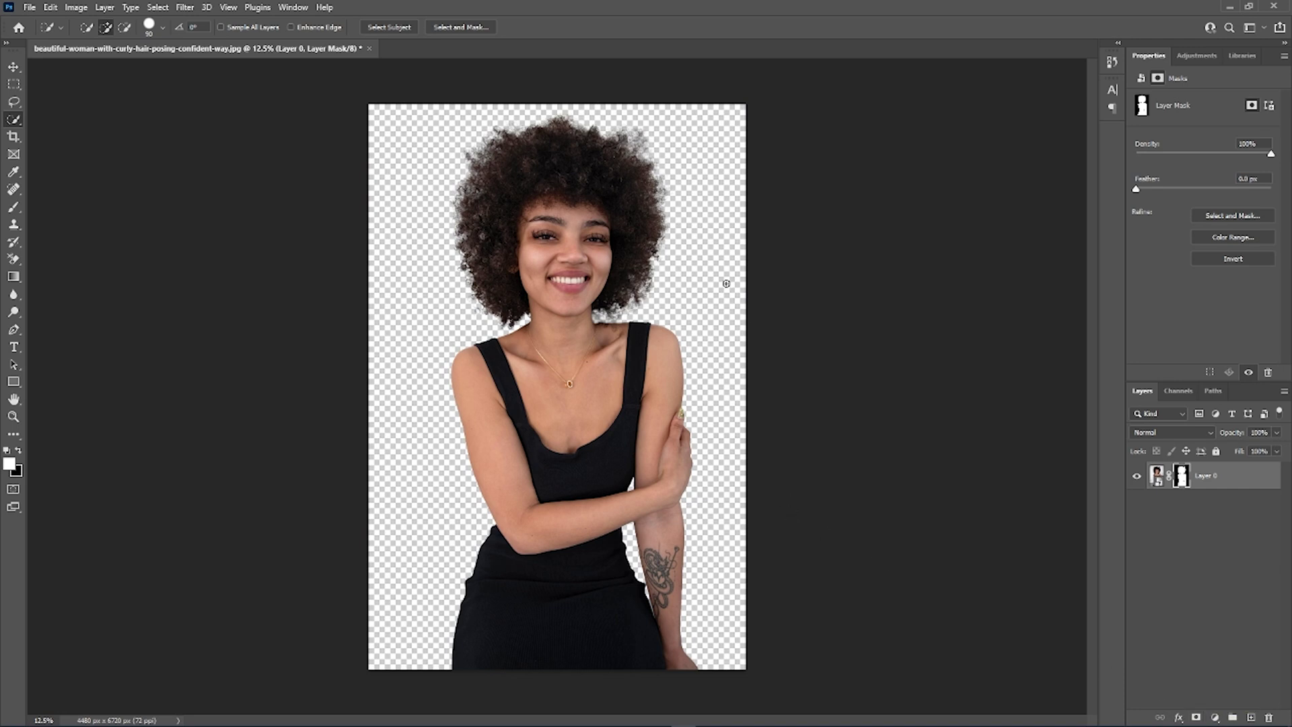
Refine the mask in Select and Mask using the On Black view at 100% opacity and the Refine Edge Brush on the hair's edge
left_click(1233, 216)
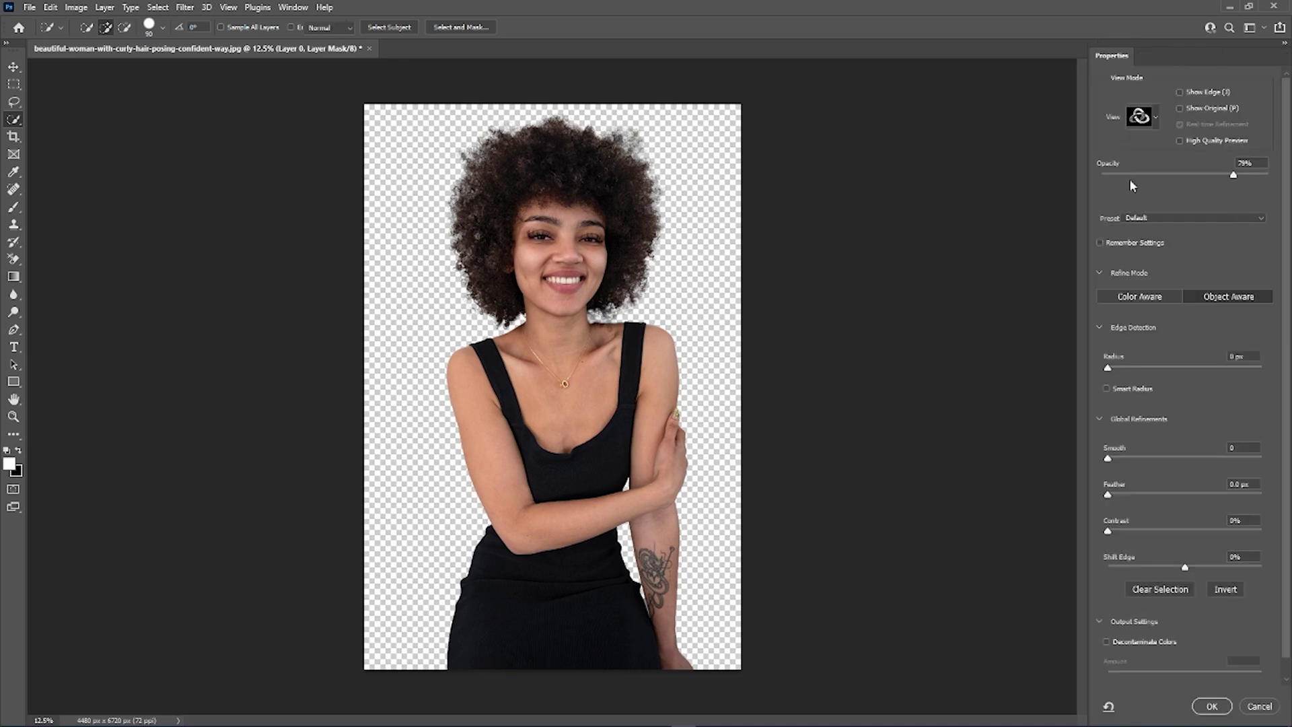
left_click(1144, 119)
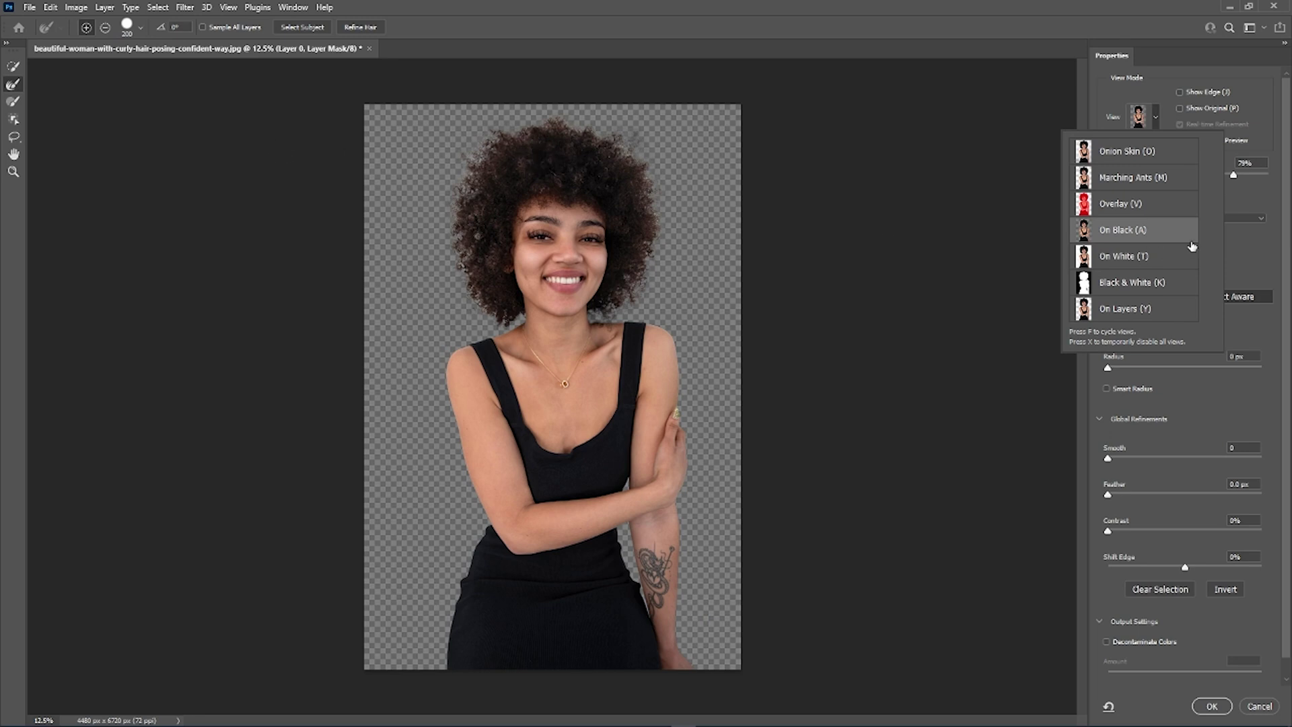
left_click(1276, 248)
mouse_move(1234, 175)
left_mouse_down()
mouse_move(1221, 176)
mouse_move(1281, 177)
left_mouse_up()
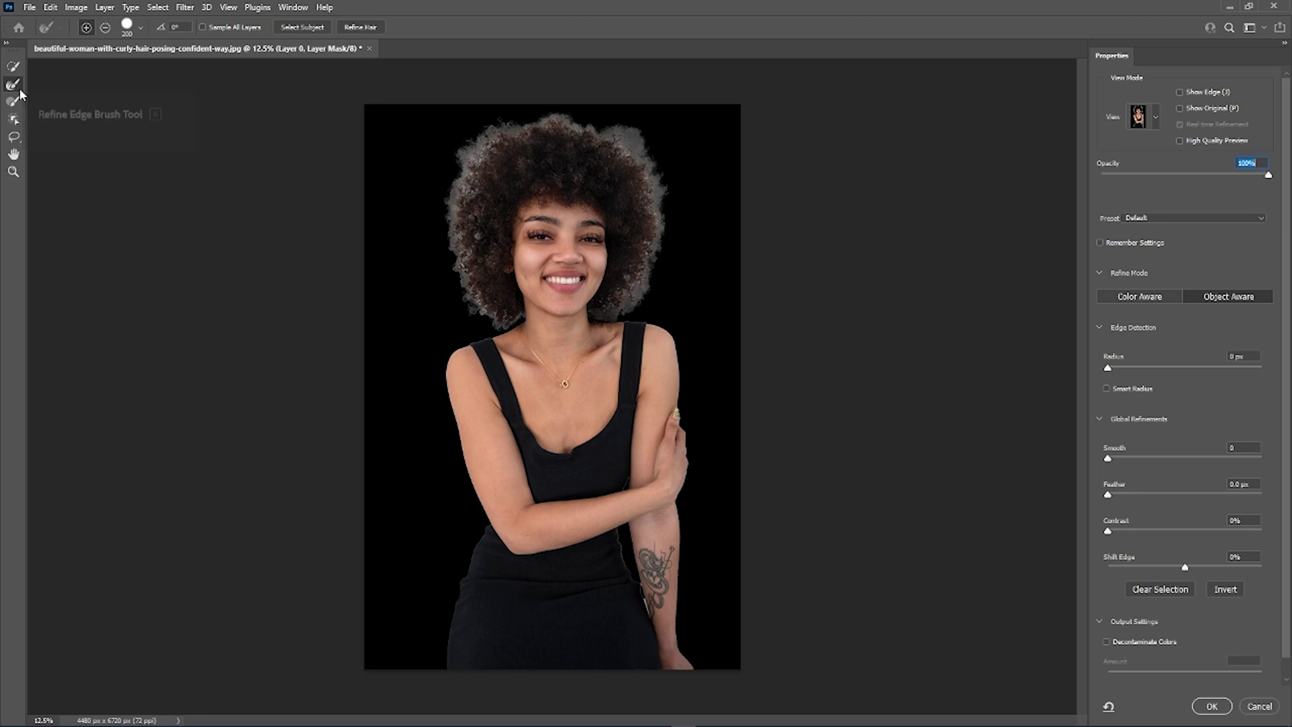
mouse_move(491, 304)
left_mouse_down()
mouse_move(455, 230)
mouse_move(464, 167)
mouse_move(548, 121)
mouse_move(636, 140)
mouse_move(652, 264)
mouse_move(611, 308)
mouse_move(661, 245)
mouse_move(659, 169)
mouse_move(639, 137)
mouse_move(549, 117)
mouse_move(497, 126)
mouse_move(454, 154)
mouse_move(445, 237)
mouse_move(468, 303)
mouse_move(505, 308)
left_mouse_up()
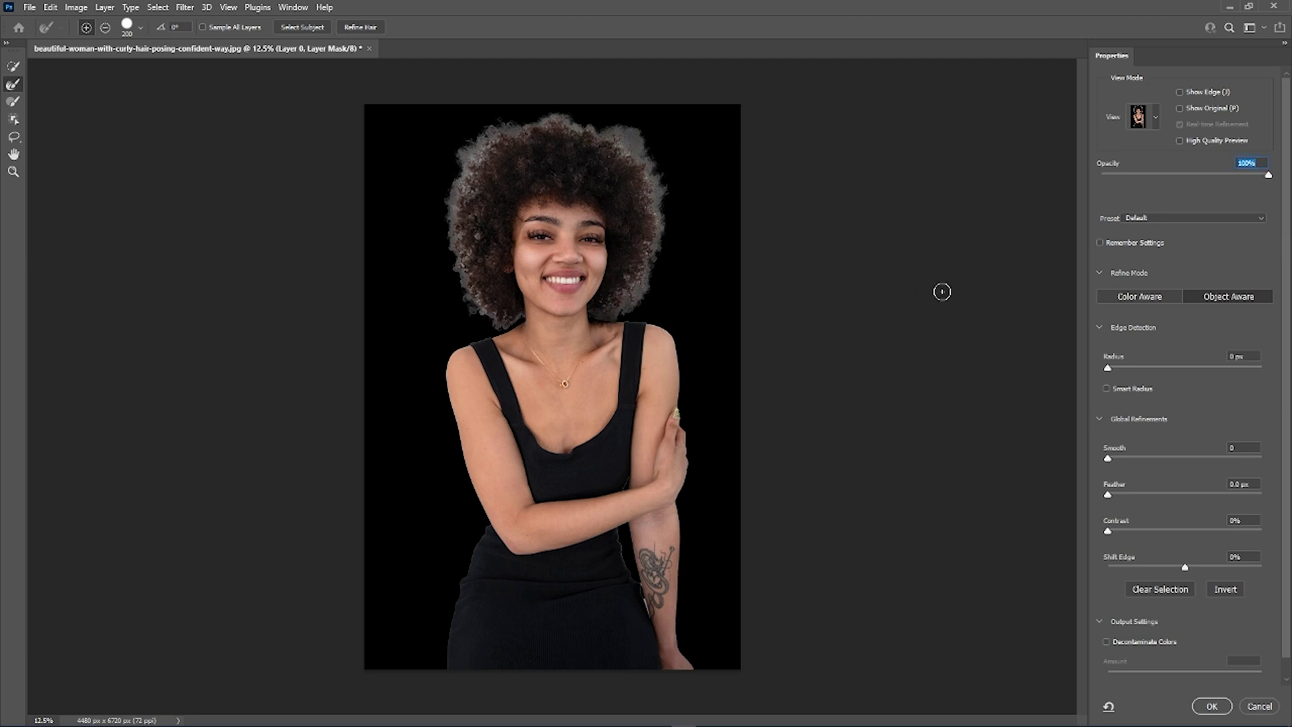
left_click(1211, 706)
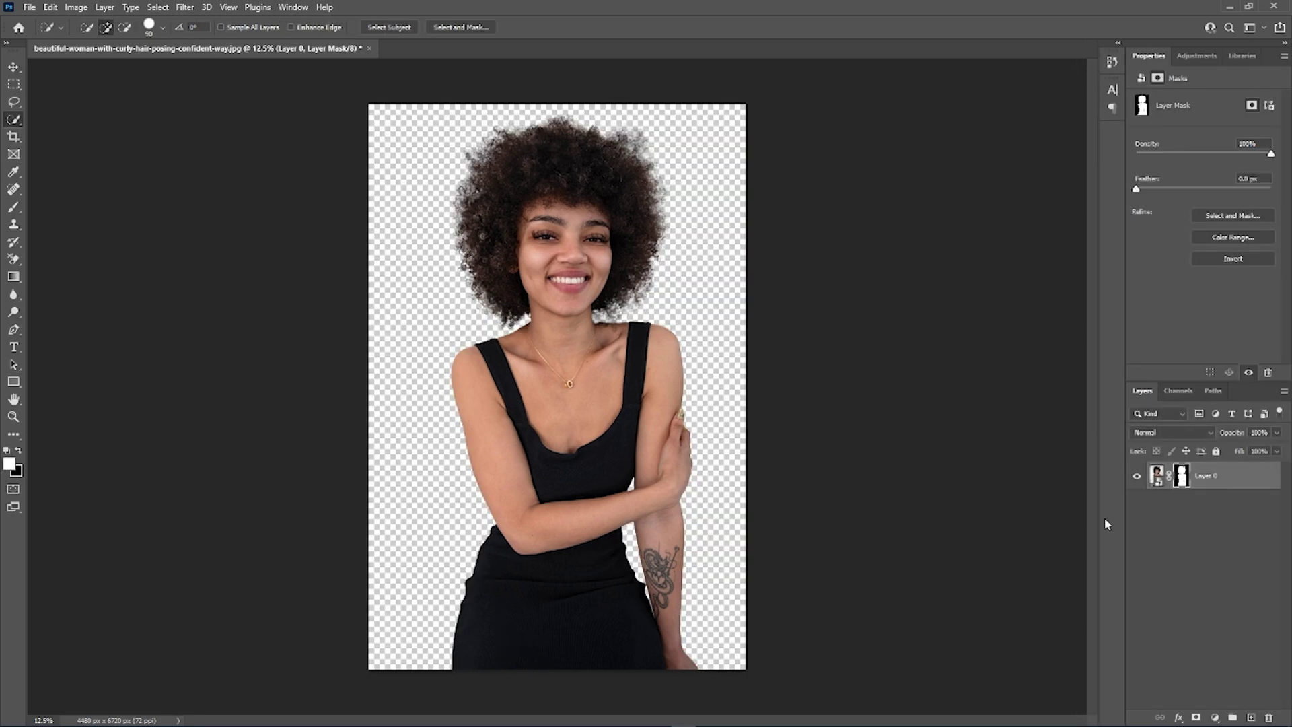
Add a layer beneath the masked woman filled first with blue and finally with bright green, and save the document as 3.psd
left_click(1250, 717)
key("ctrl+bracketleft")
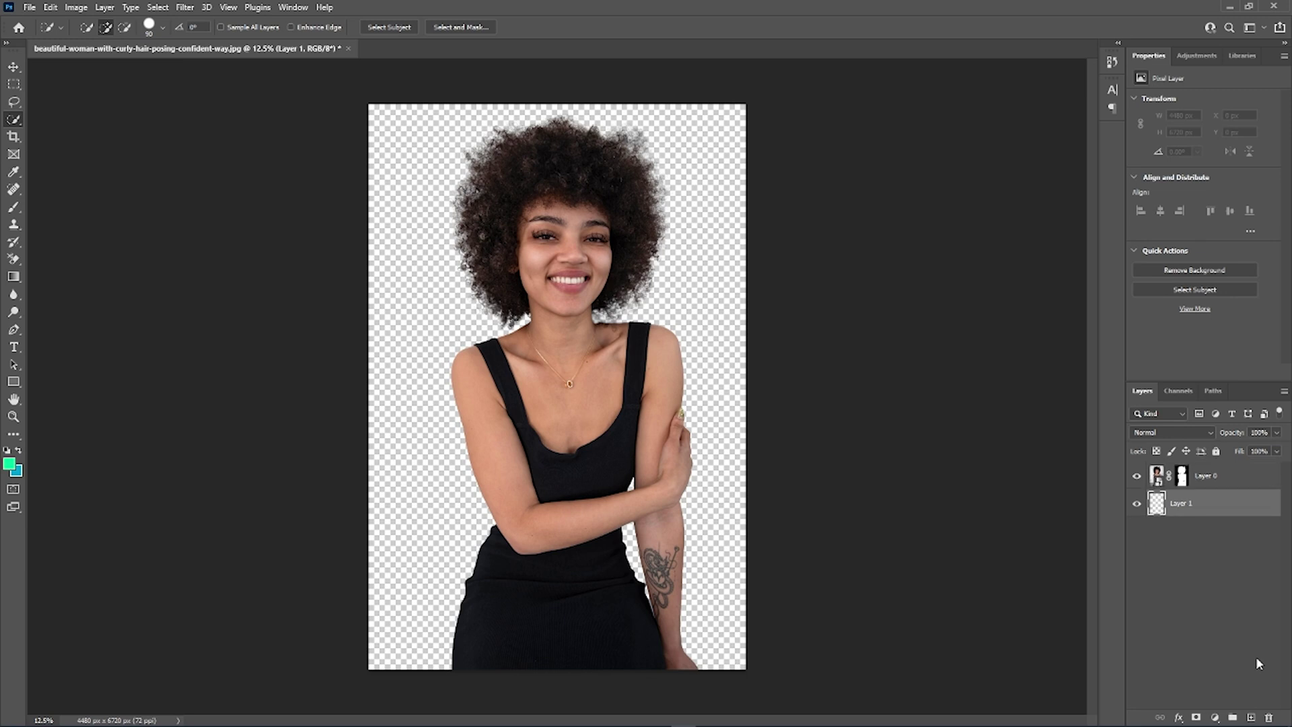
key("ctrl+BackSpace")
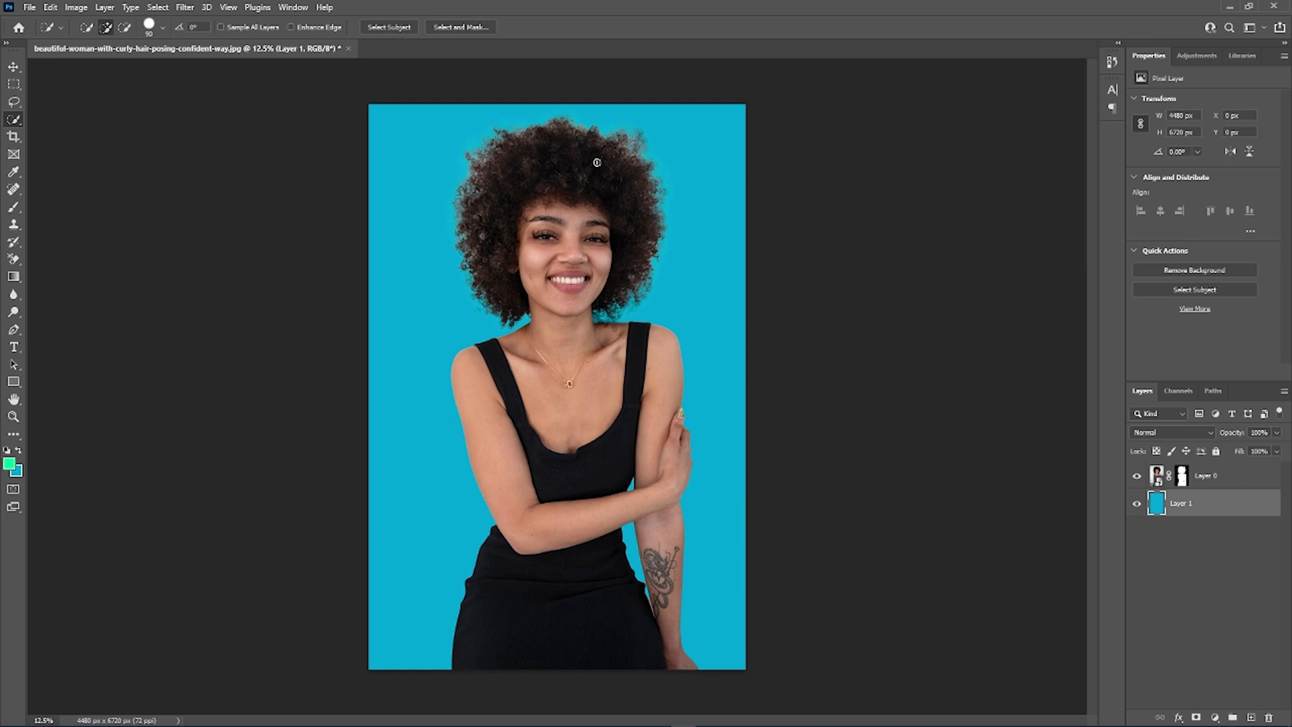
key("alt+BackSpace")
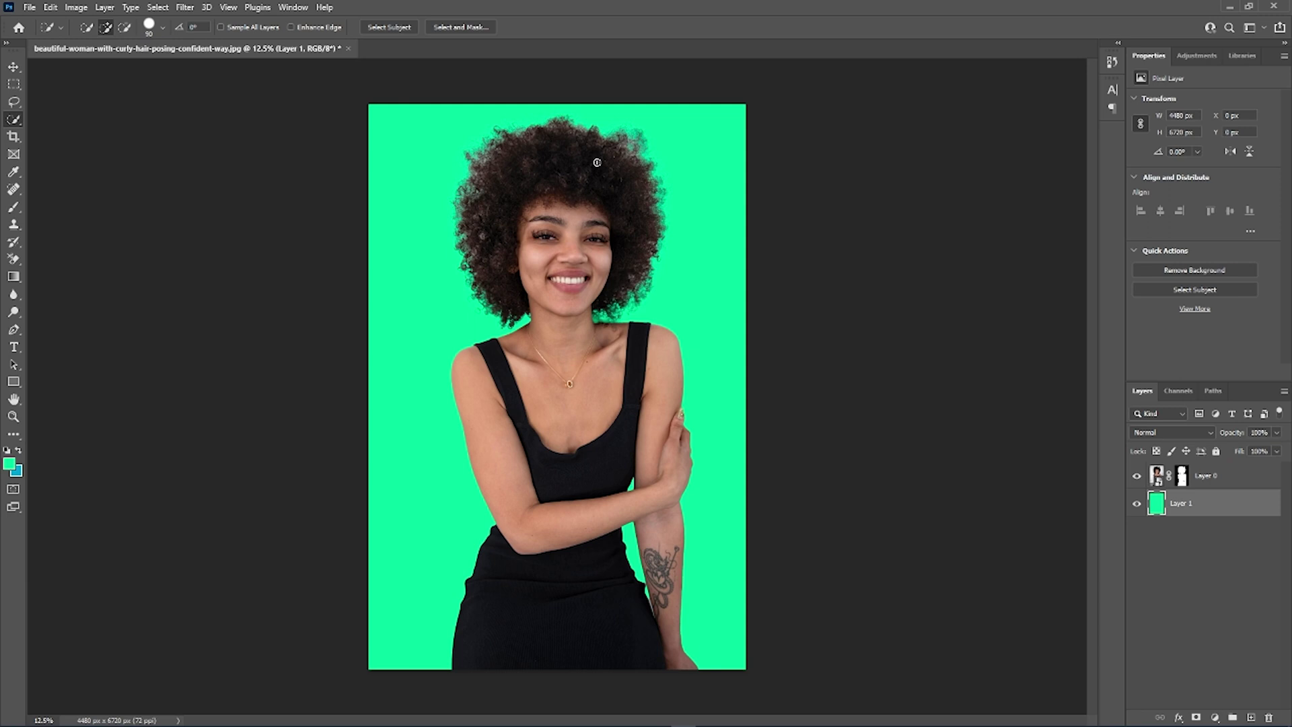
left_click(30, 8)
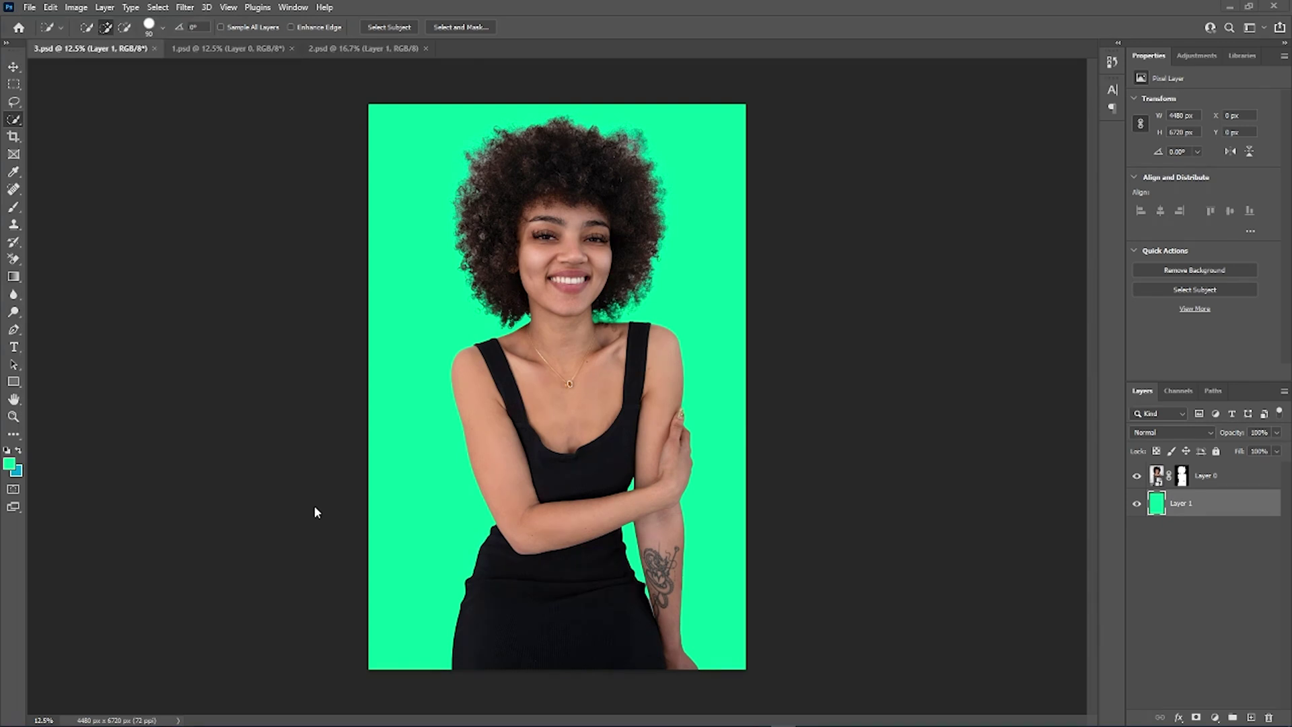
Review the cutouts in 1.psd and 2.psd, close 1.psd, and return to 3.psd
left_click(228, 51)
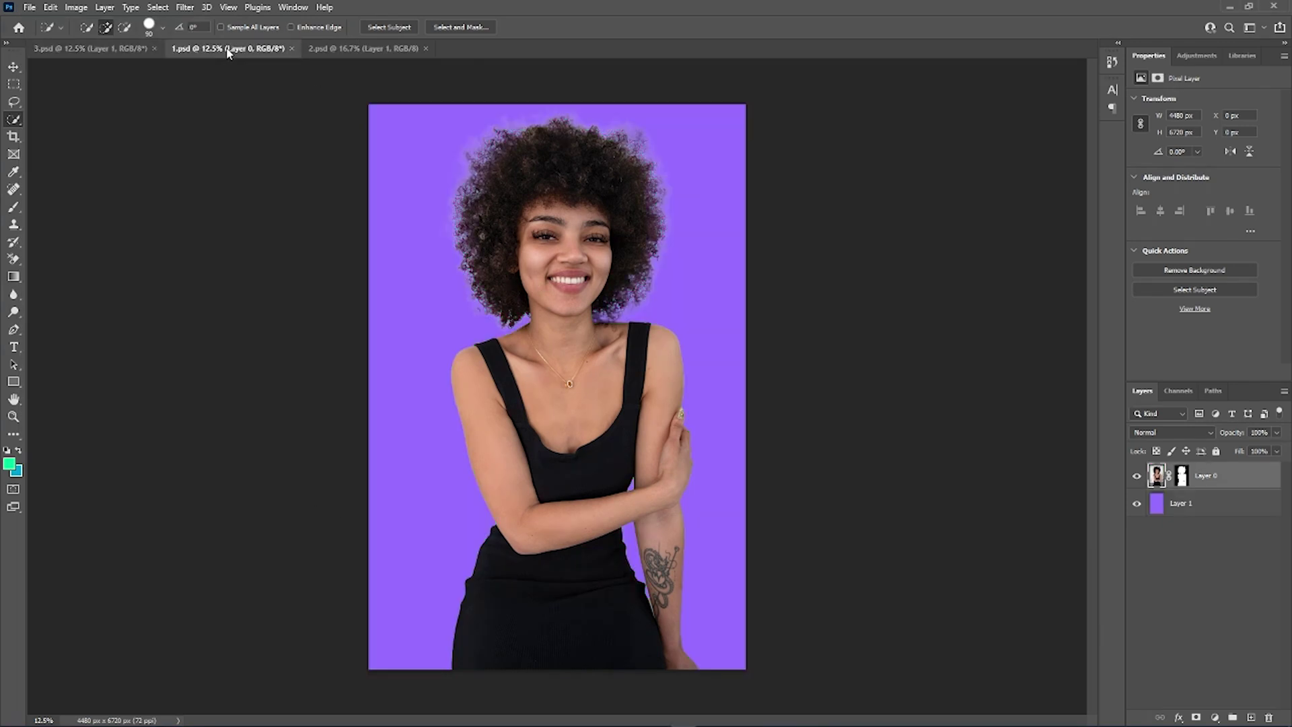
left_click(340, 49)
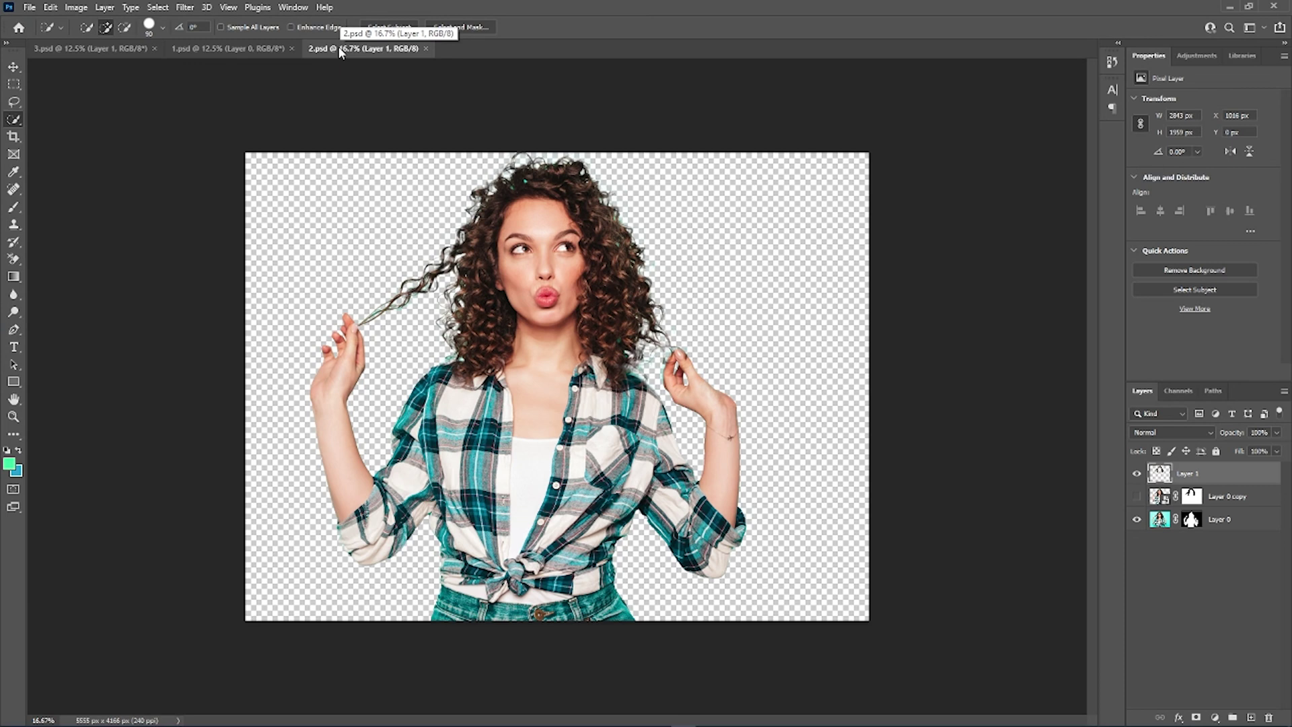
left_click(291, 48)
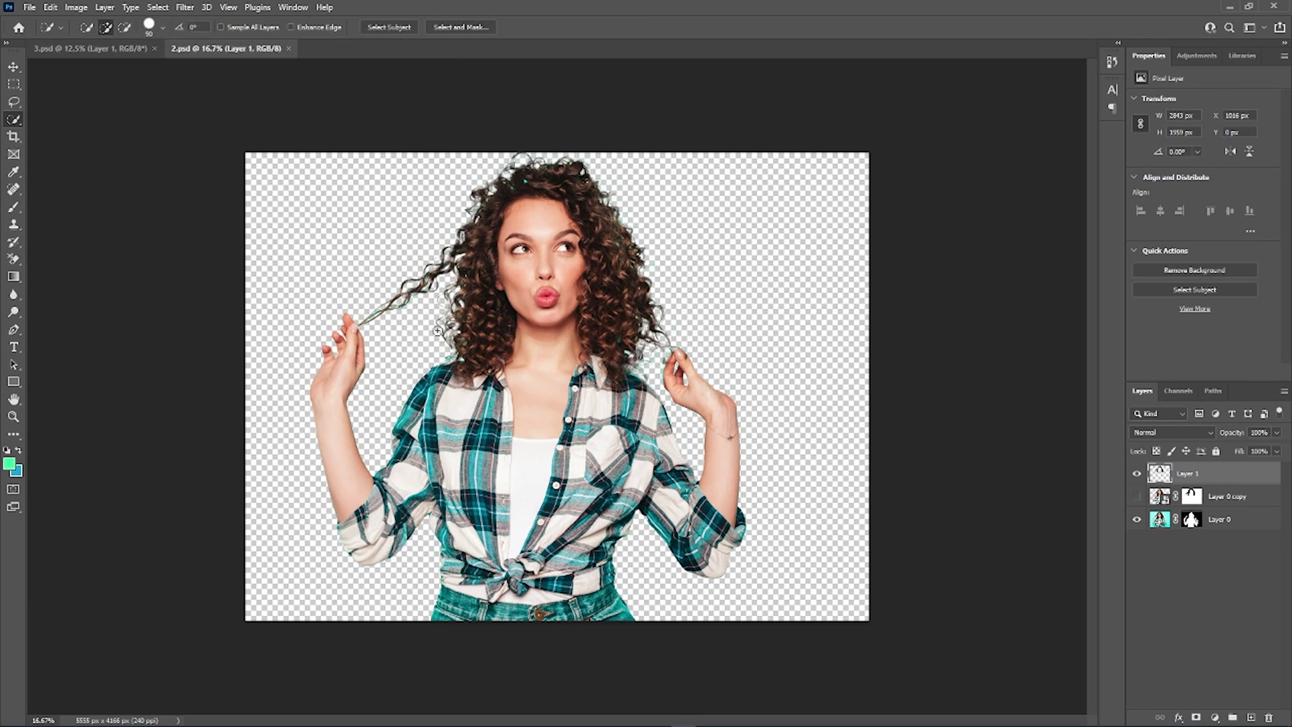
left_click(114, 59)
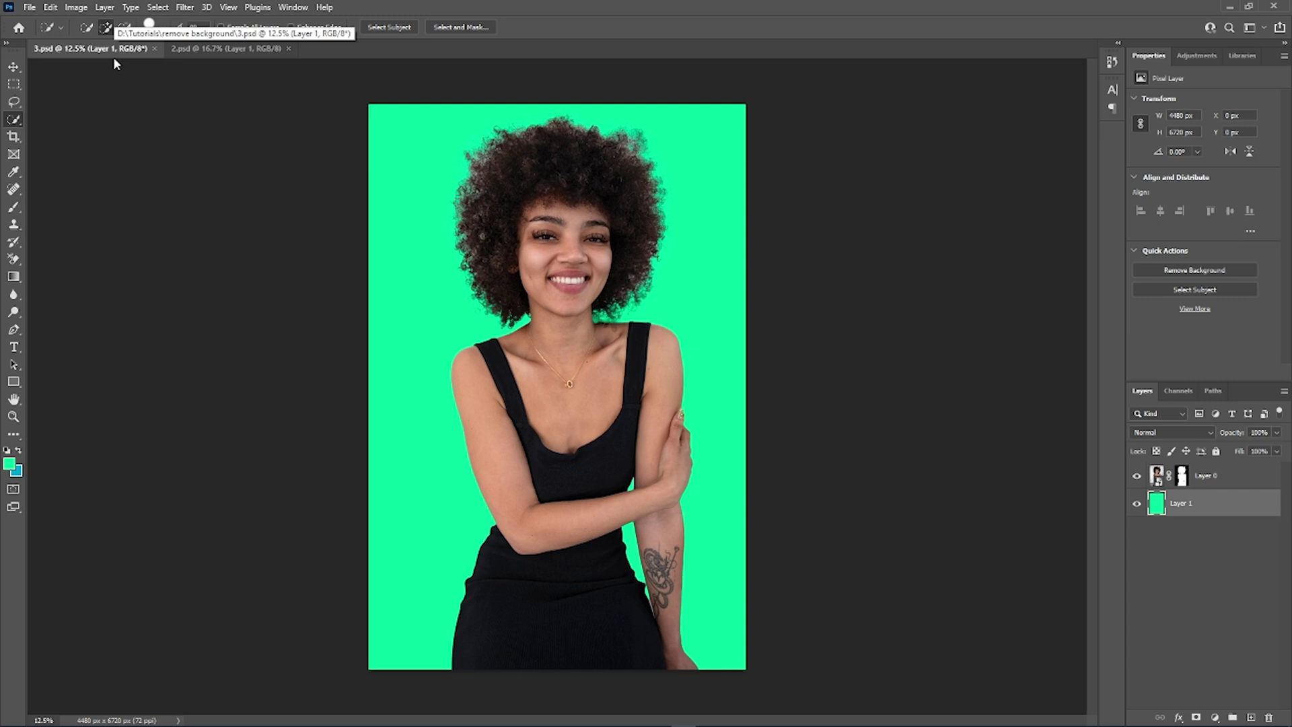